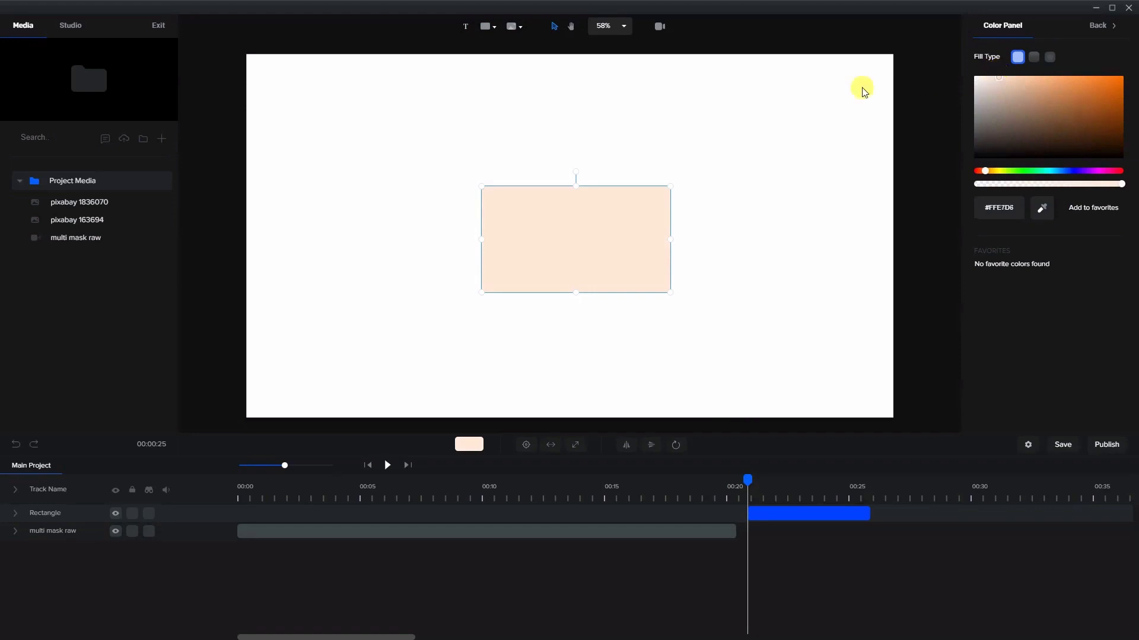
# Fit the peach rectangle to the full canvas as a background and lock its track
pyautogui.click(575, 446)
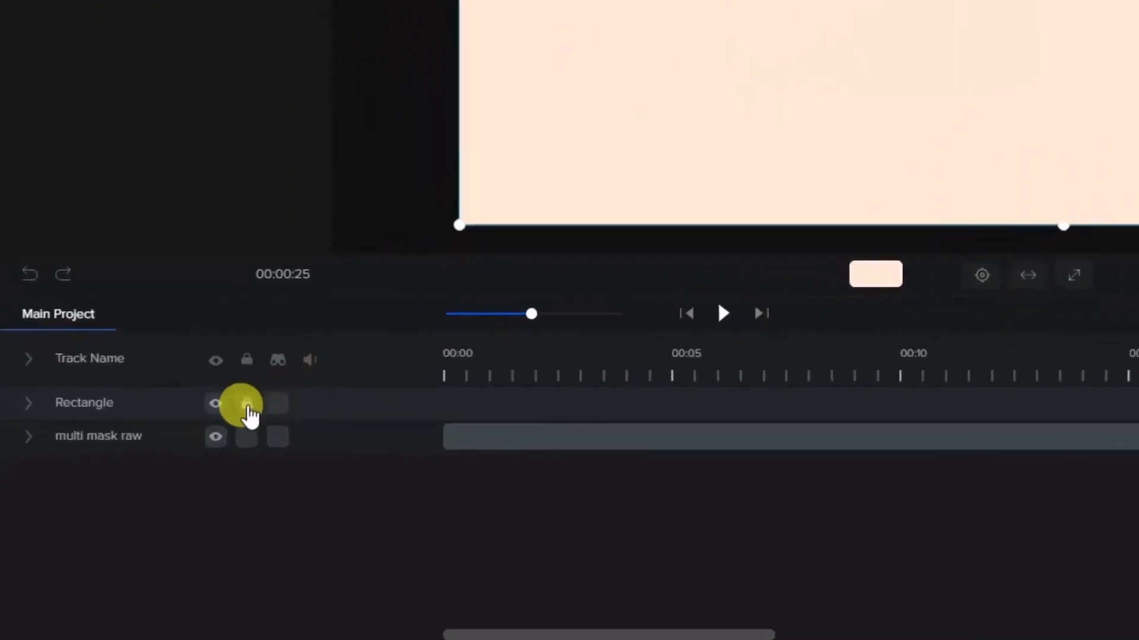
pyautogui.click(243, 409)
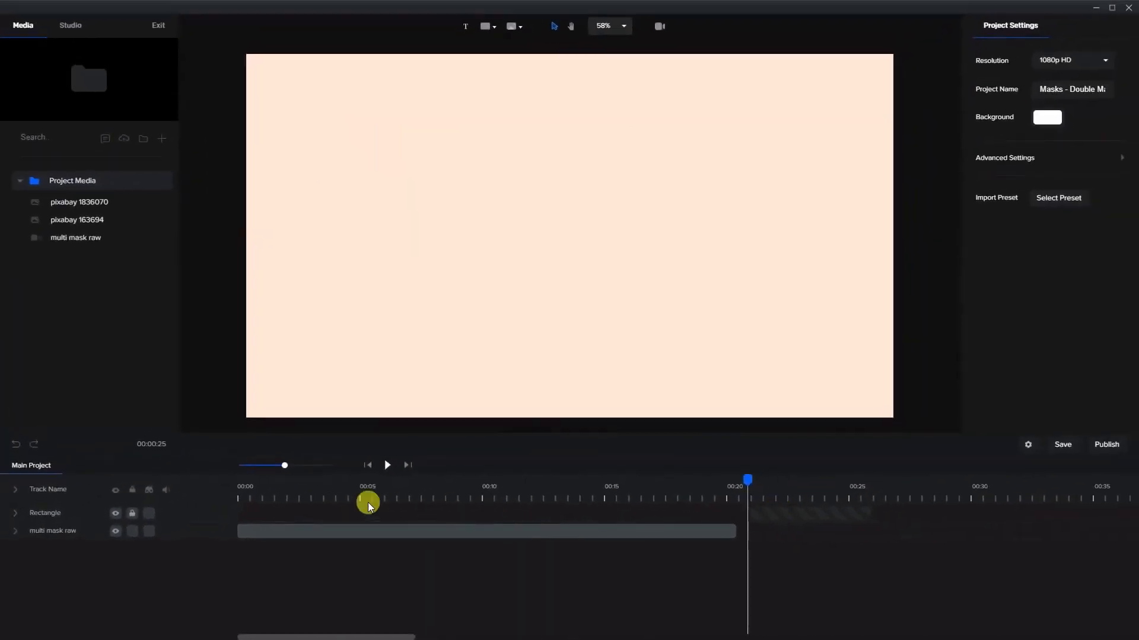
# Unlock the background rectangle's track, extend its clip to end at about 00:29, and lock the track again
pyautogui.click(132, 513)
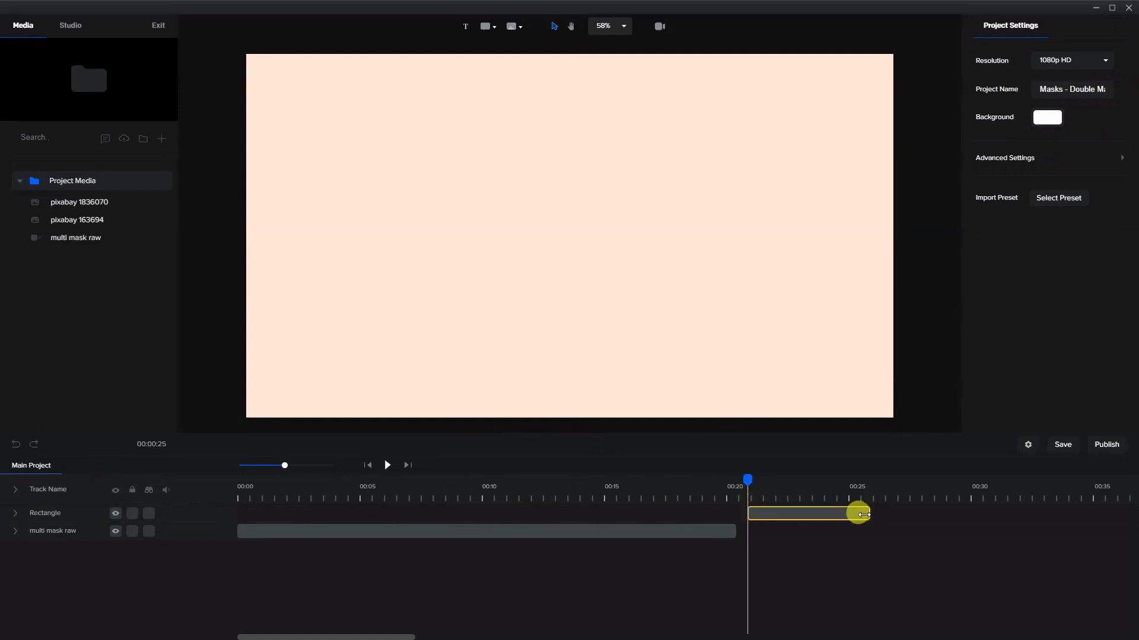
pyautogui.moveTo(874, 514); pyautogui.dragTo(953, 513)
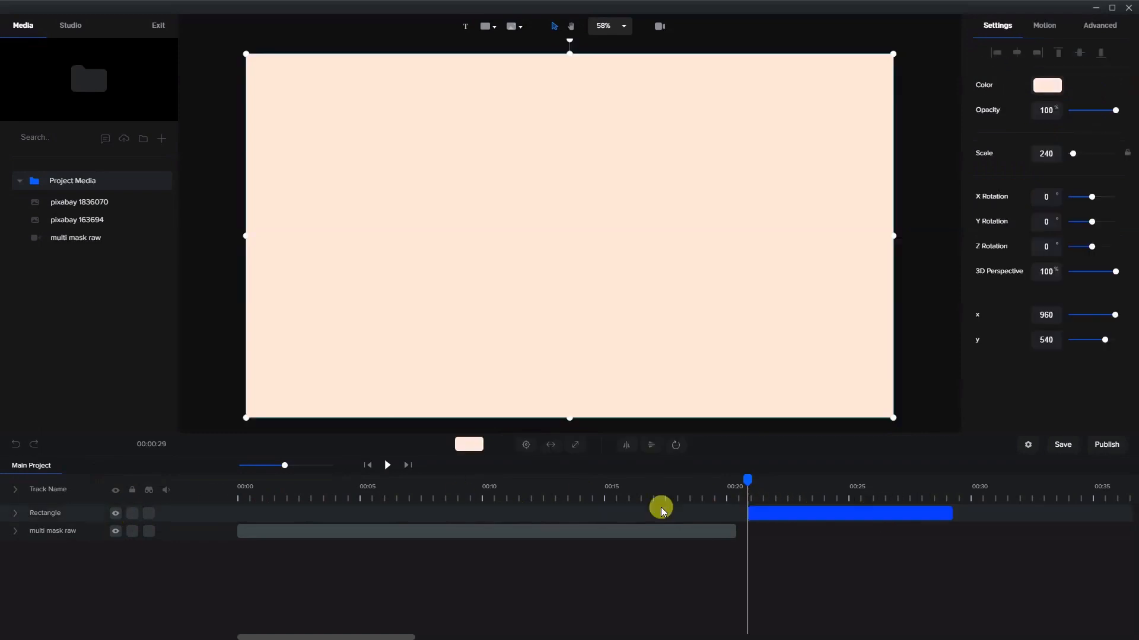
pyautogui.click(133, 513)
# Add the pixabay 1836070 house image at about 00:22 and scale it to fill the canvas
pyautogui.moveTo(747, 479); pyautogui.dragTo(786, 483)
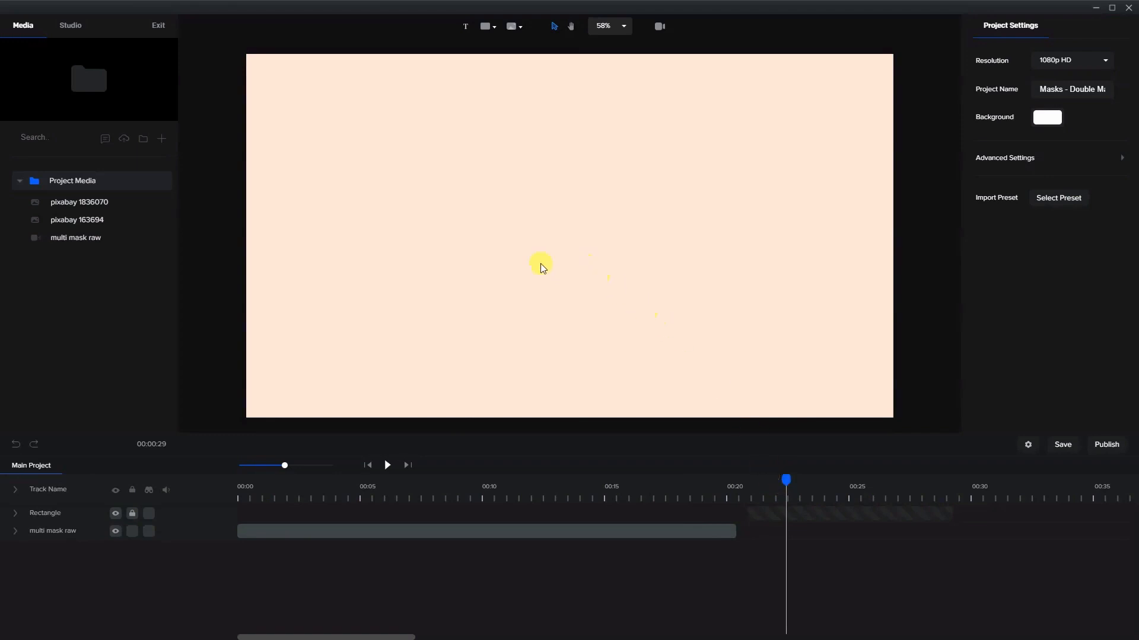
pyautogui.click(92, 204)
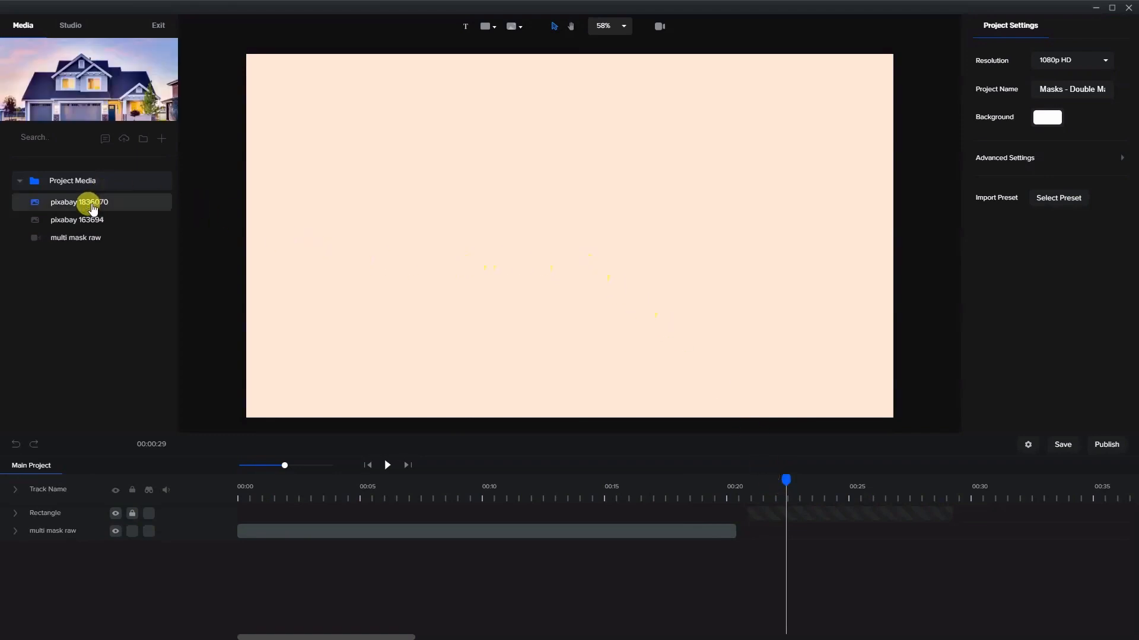
pyautogui.moveTo(91, 203); pyautogui.dragTo(544, 219)
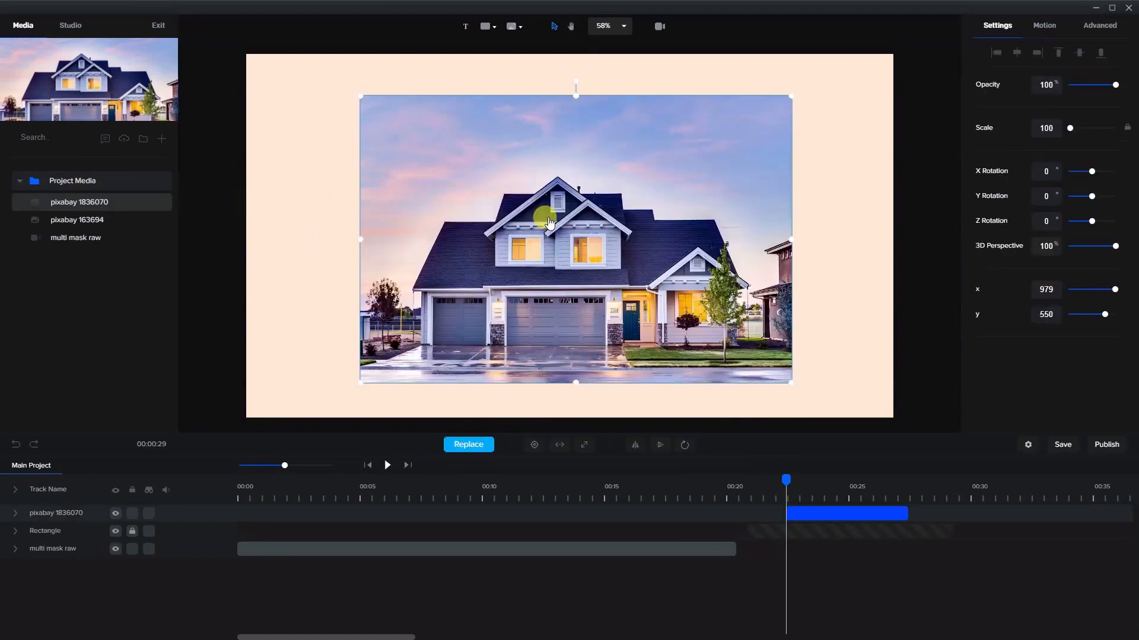
pyautogui.click(584, 446)
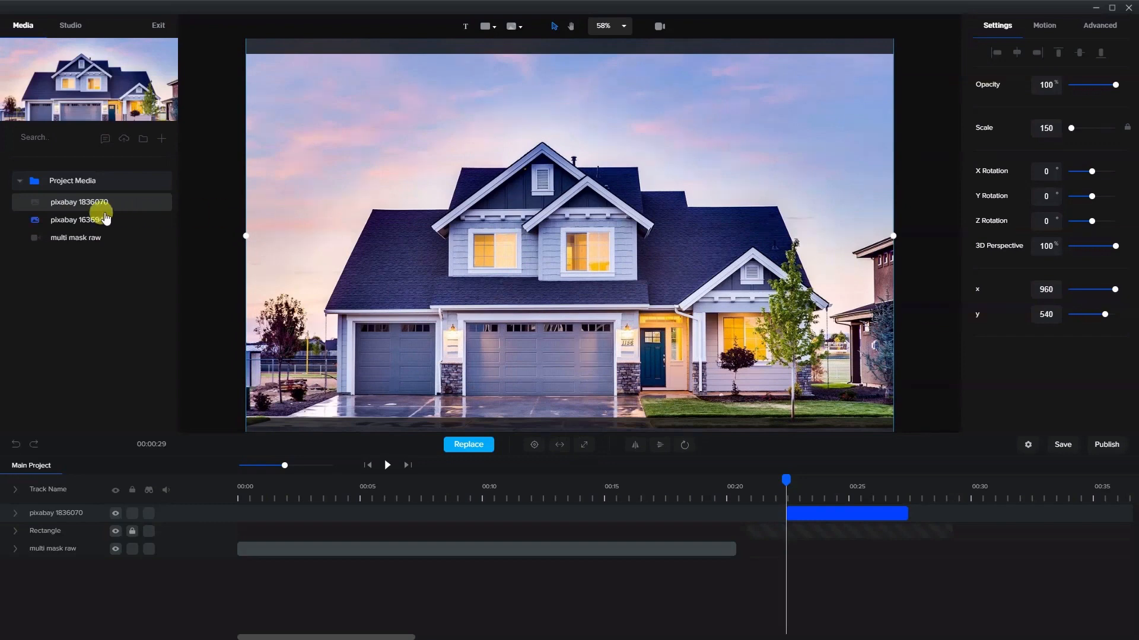
# Match the house image clip's start and end to the background rectangle's clip, from about 00:21 to 00:29
pyautogui.moveTo(812, 513); pyautogui.dragTo(774, 512)
pyautogui.moveTo(867, 513); pyautogui.dragTo(947, 514)
pyautogui.click(782, 523)
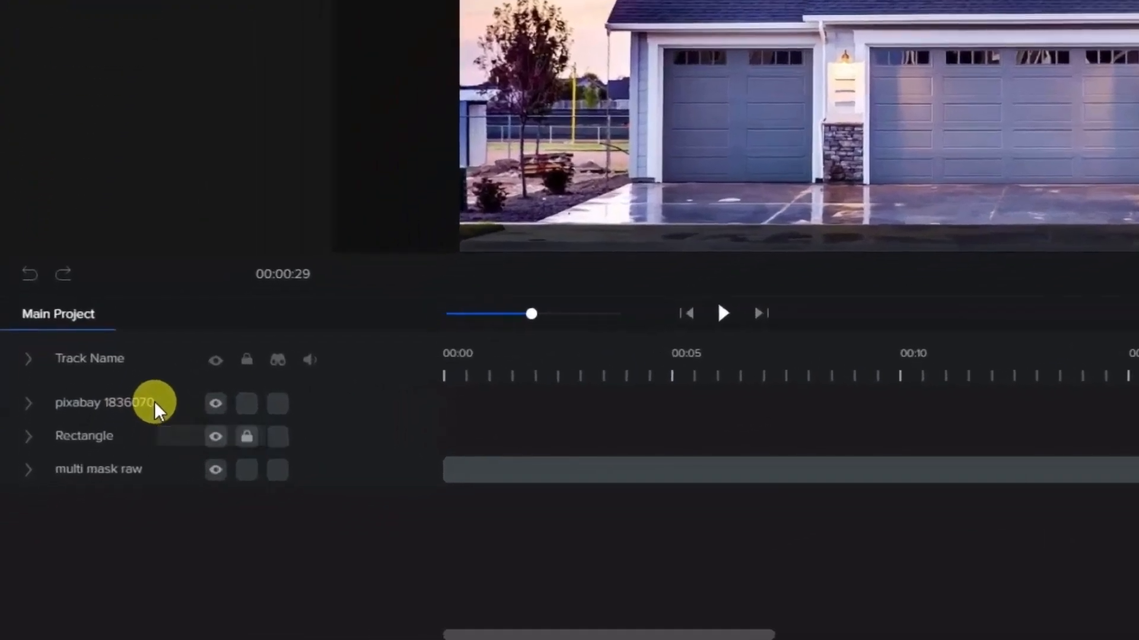
# Rename the house image's track as house1 and duplicate its clip
pyautogui.doubleClick(84, 514)
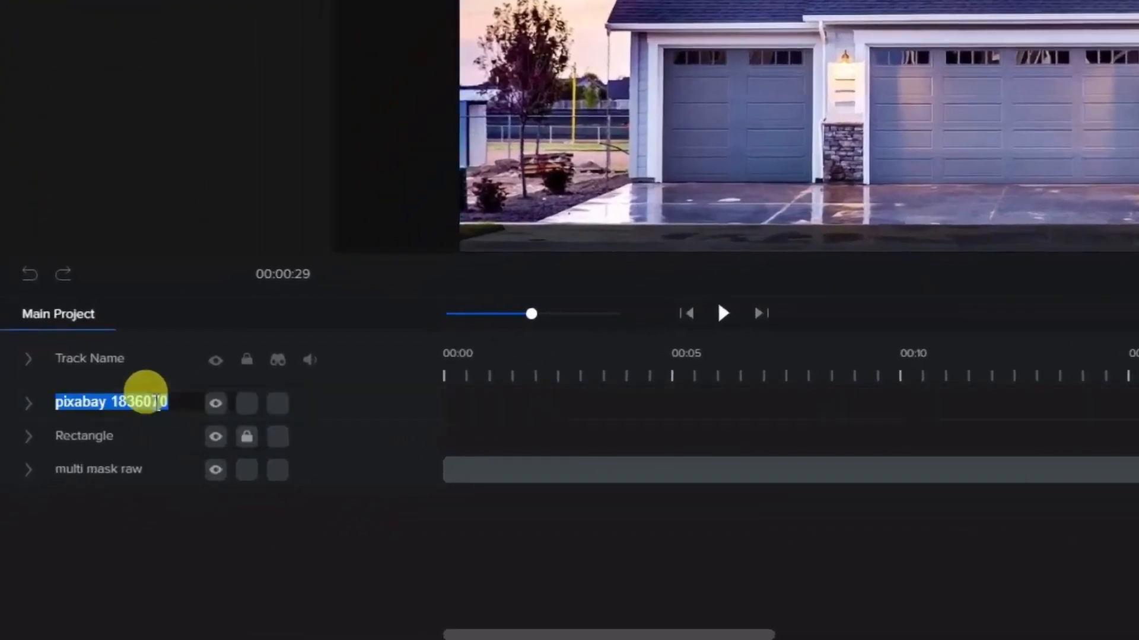
pyautogui.write('house1')
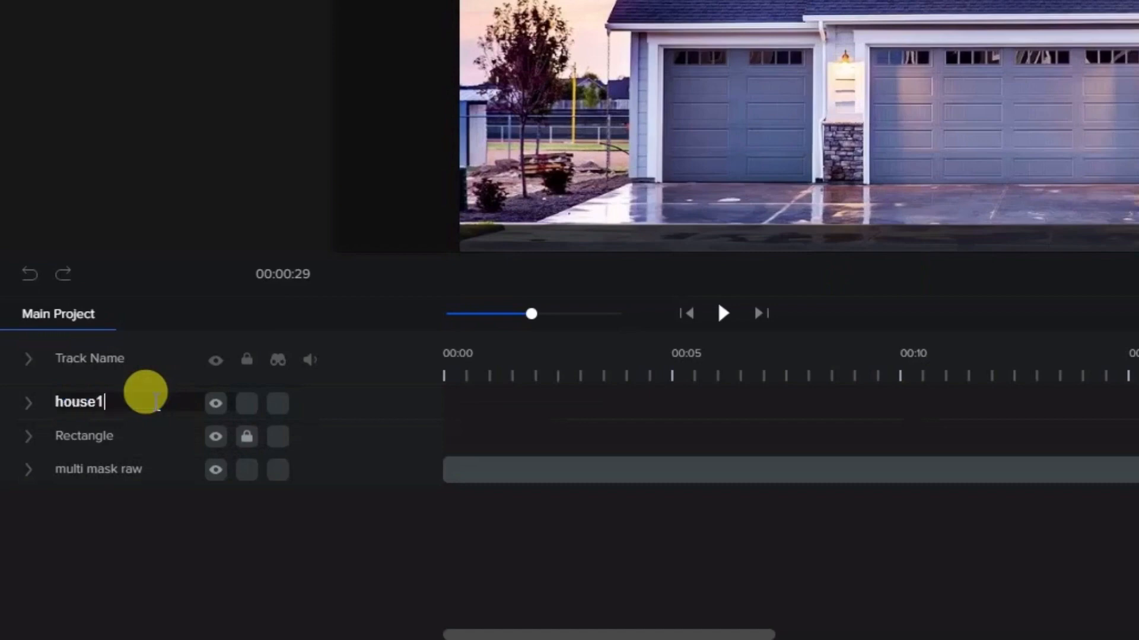
pyautogui.press('Return')
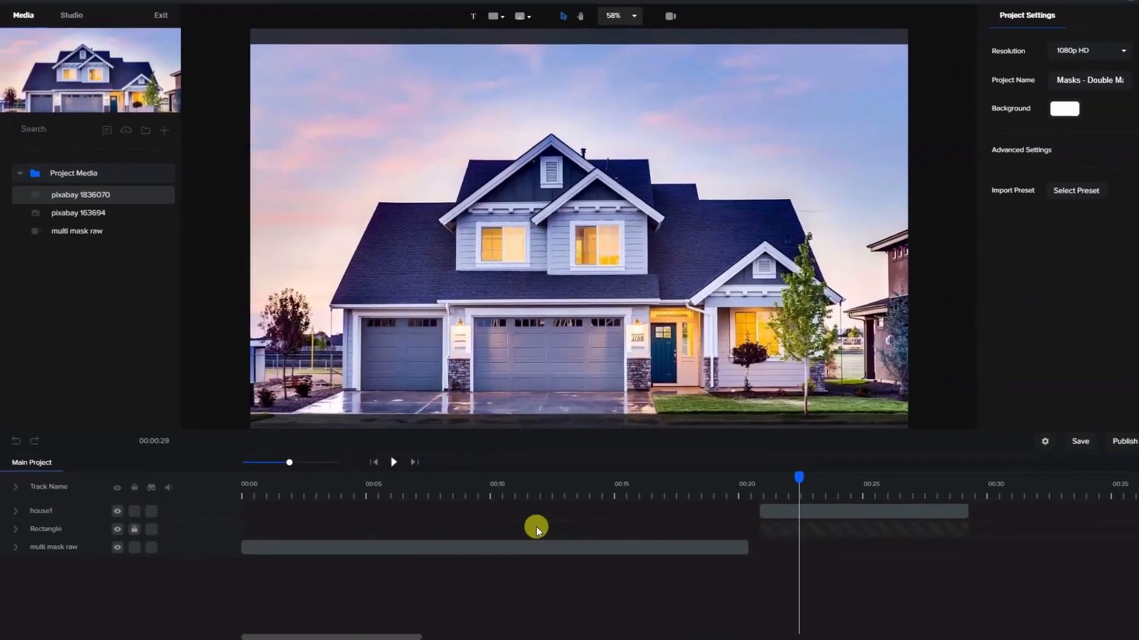
pyautogui.rightClick(795, 508)
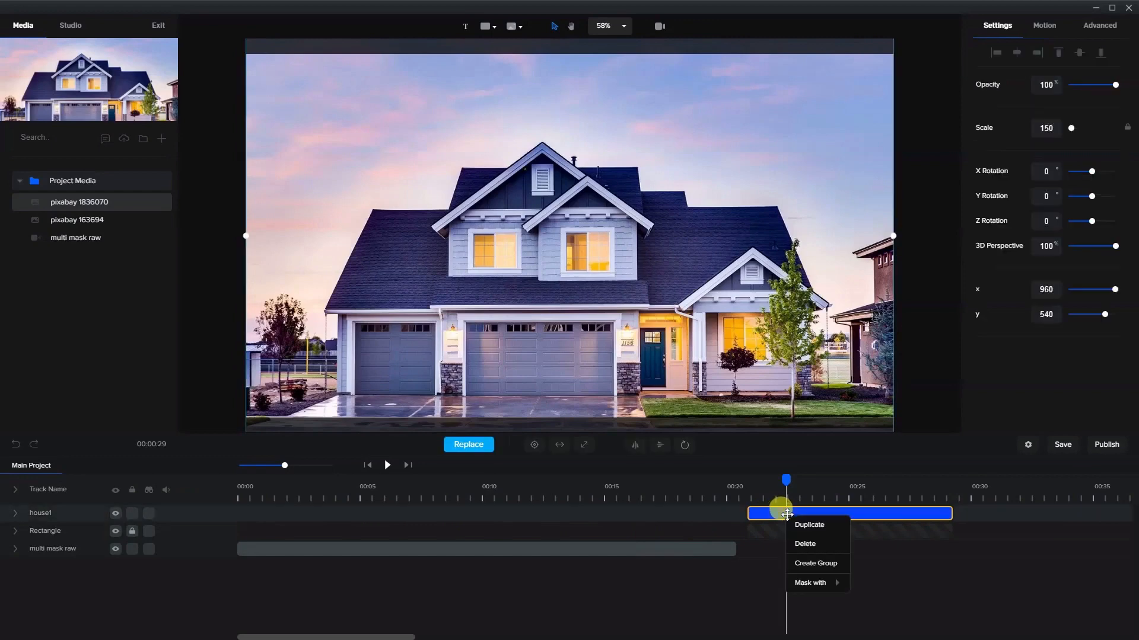
pyautogui.click(809, 526)
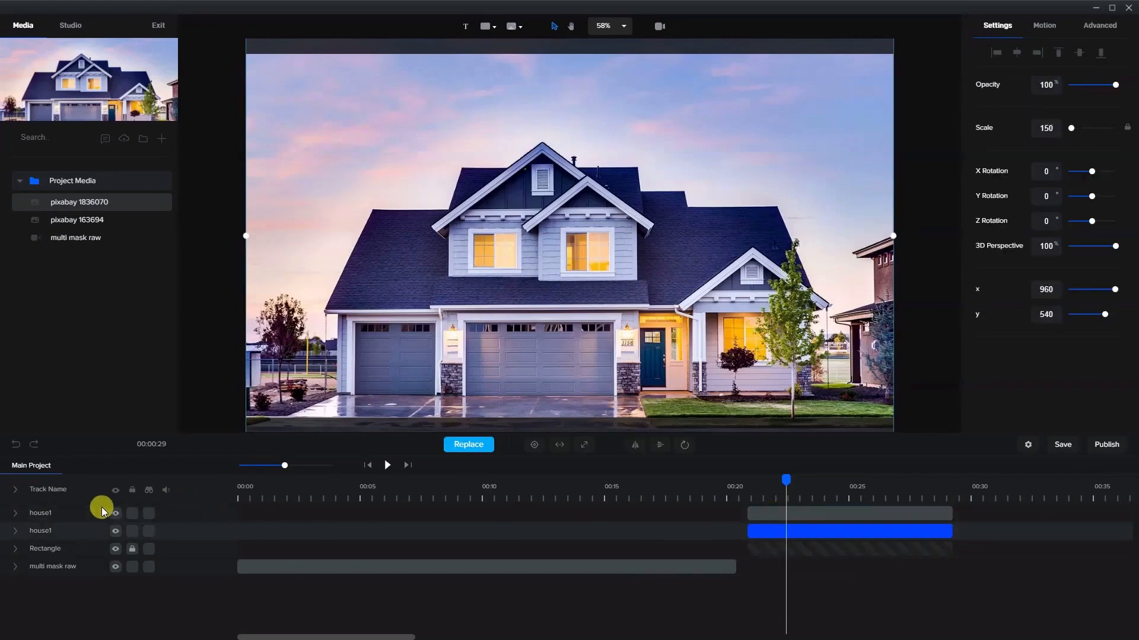
# Rename the uppermost house1 track as house2
pyautogui.click(43, 513)
pyautogui.doubleClick(43, 513)
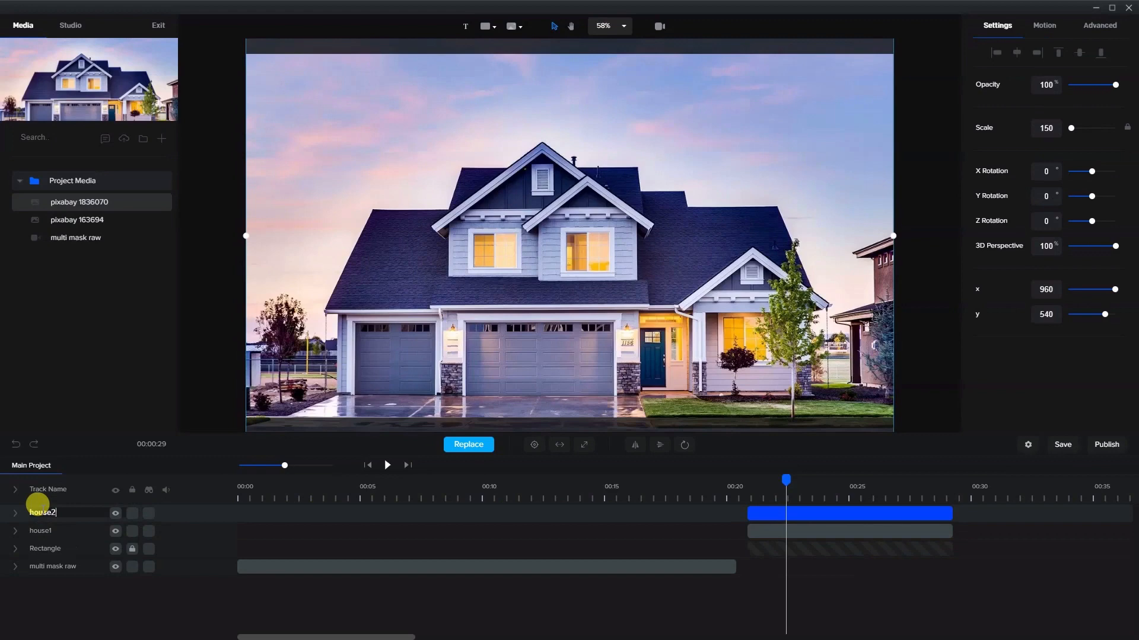
pyautogui.click(921, 368)
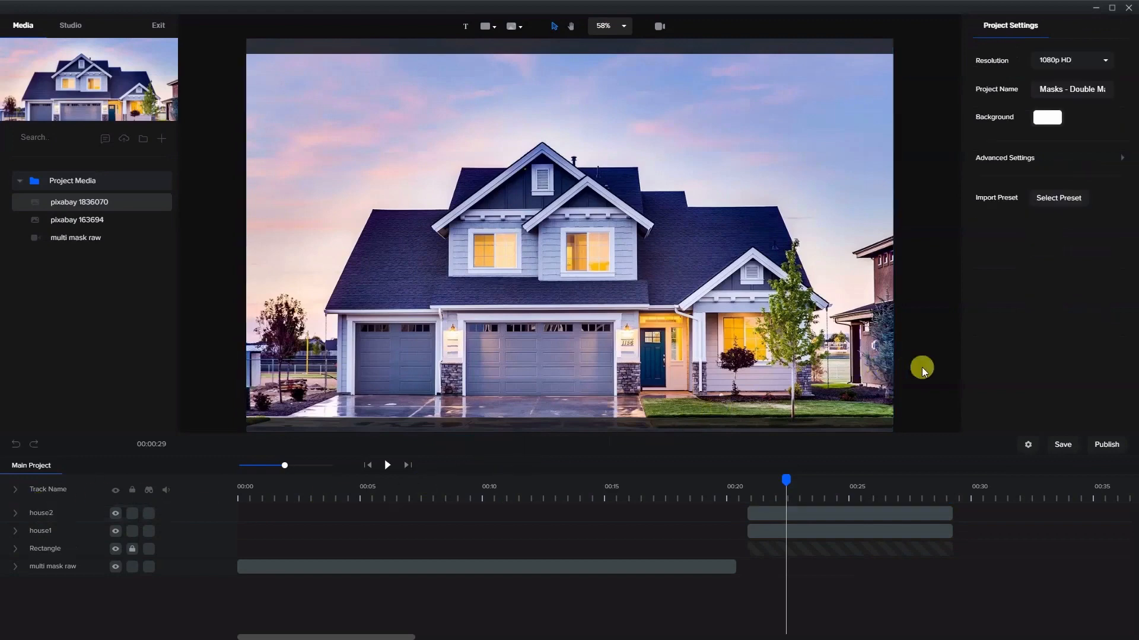
# Move the house2 image down on the canvas and undo the recent changes
pyautogui.moveTo(637, 240); pyautogui.dragTo(435, 444)
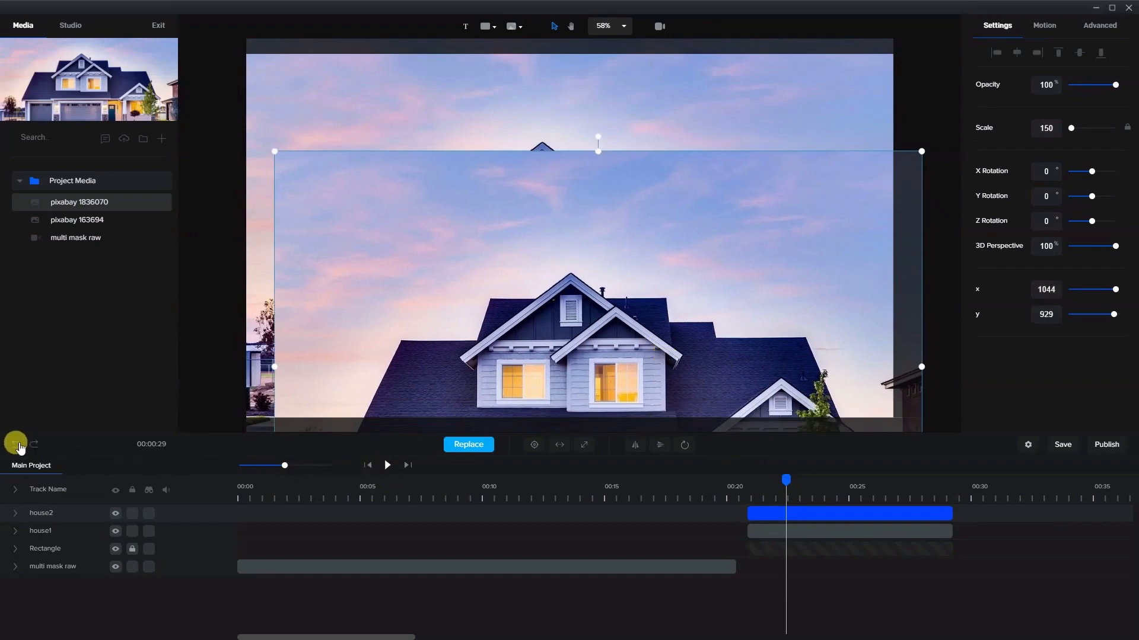
pyautogui.click(16, 445)
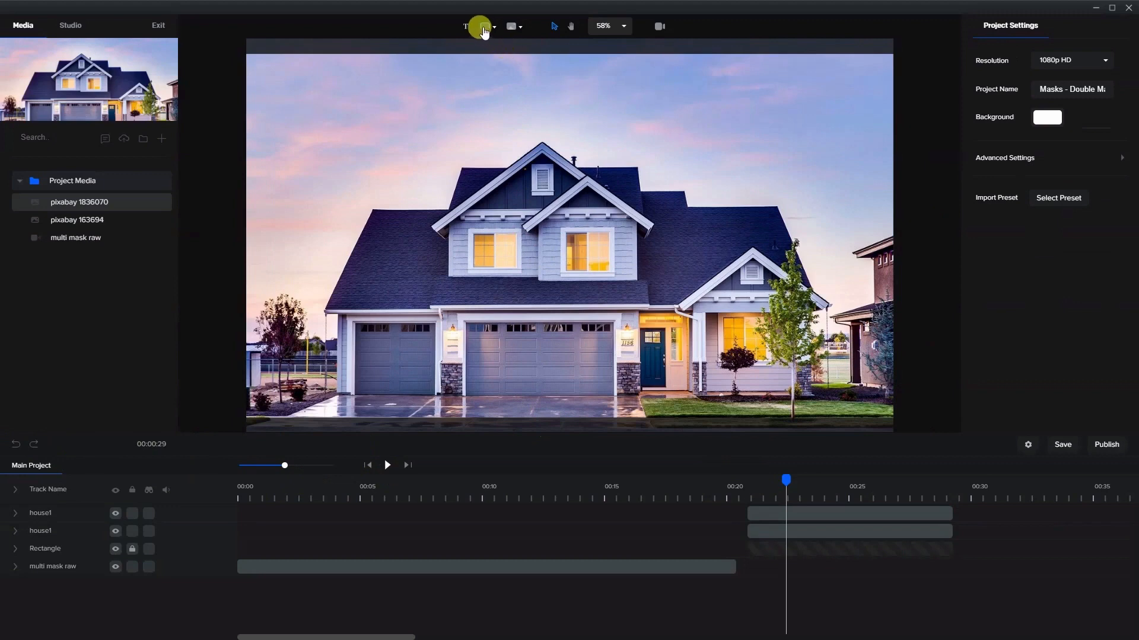
# Add a white rectangle and resize it into a large, nearly square shape on the canvas's left half, centred at about x 553, y 580
pyautogui.click(485, 26)
pyautogui.click(446, 93)
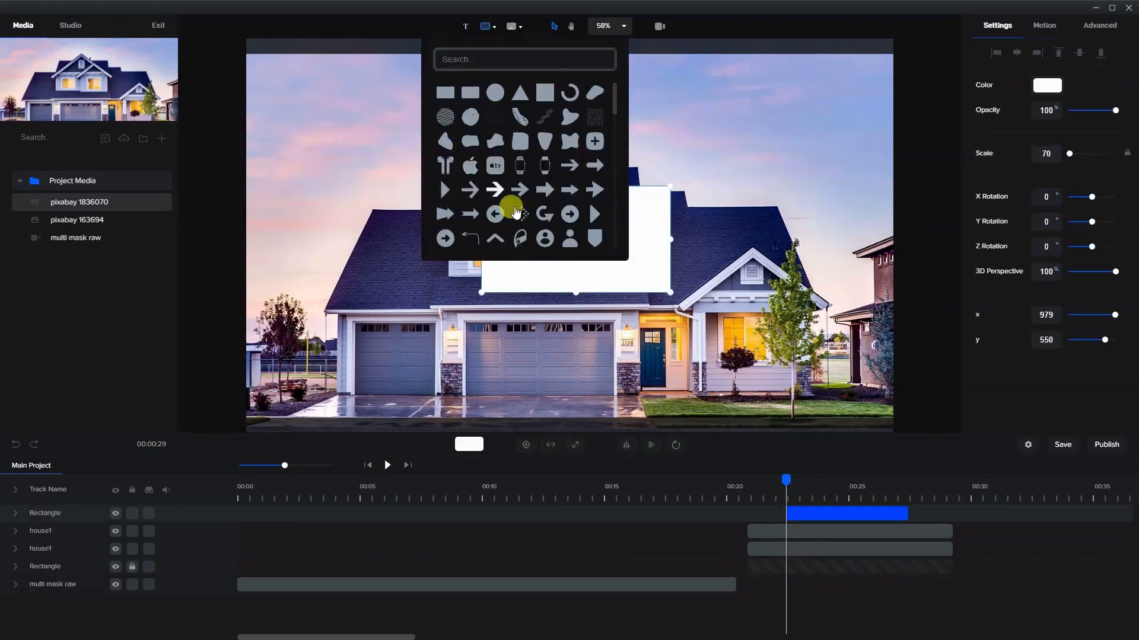
pyautogui.moveTo(599, 272); pyautogui.dragTo(380, 370)
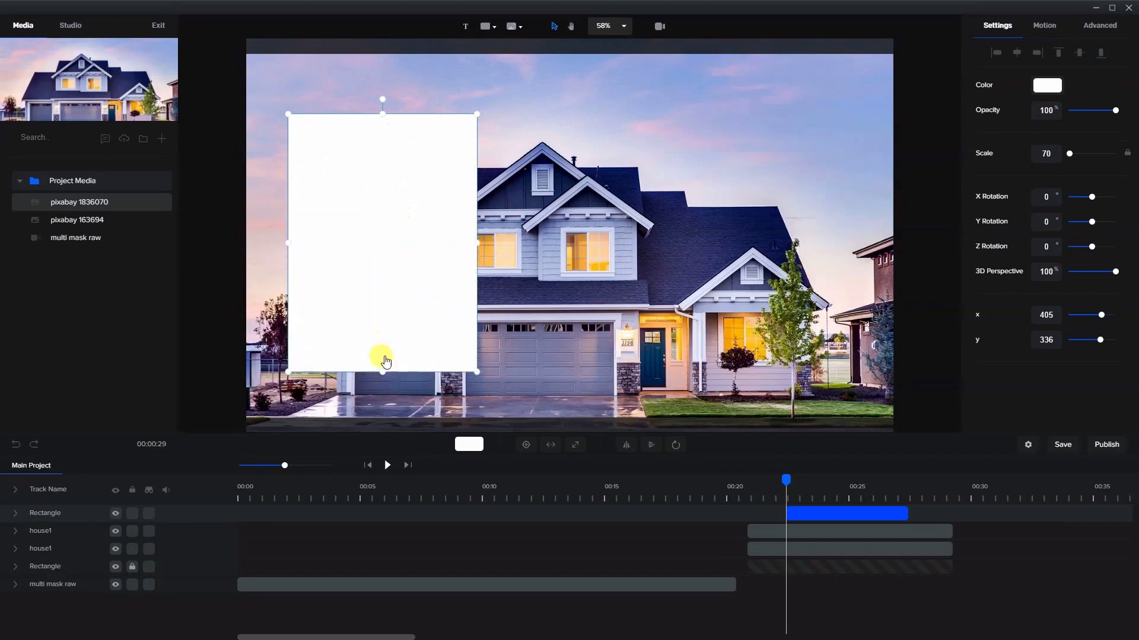
pyautogui.moveTo(478, 242); pyautogui.dragTo(567, 243)
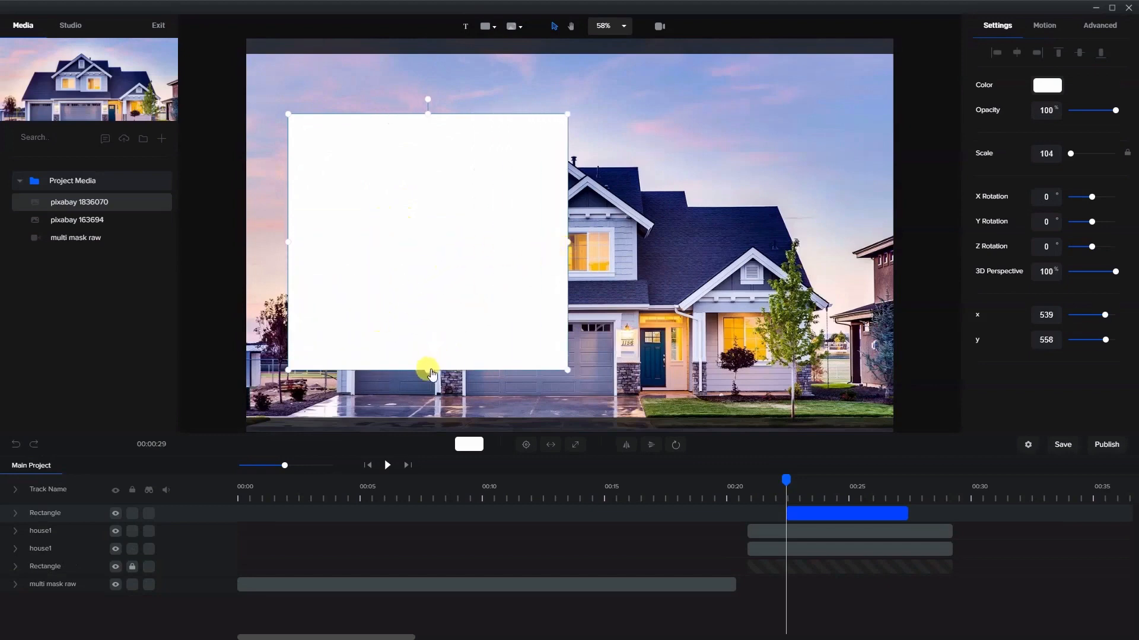
pyautogui.moveTo(428, 370); pyautogui.dragTo(427, 376)
pyautogui.moveTo(431, 125); pyautogui.dragTo(424, 93)
pyautogui.moveTo(409, 168); pyautogui.dragTo(417, 184)
# Match the white rectangle clip's start and end to the house clips, from about 00:21 to 00:29
pyautogui.moveTo(821, 500); pyautogui.dragTo(781, 505)
pyautogui.moveTo(848, 508); pyautogui.dragTo(952, 508)
pyautogui.click(874, 490)
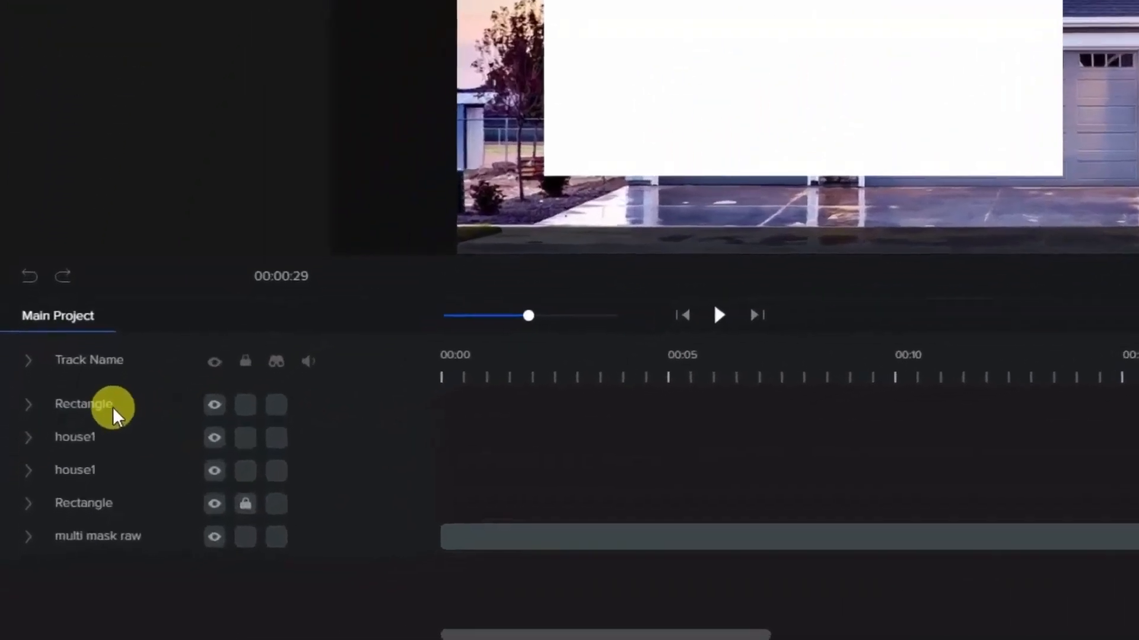
# Rename the white rectangle's track as Mask1
pyautogui.click(77, 486)
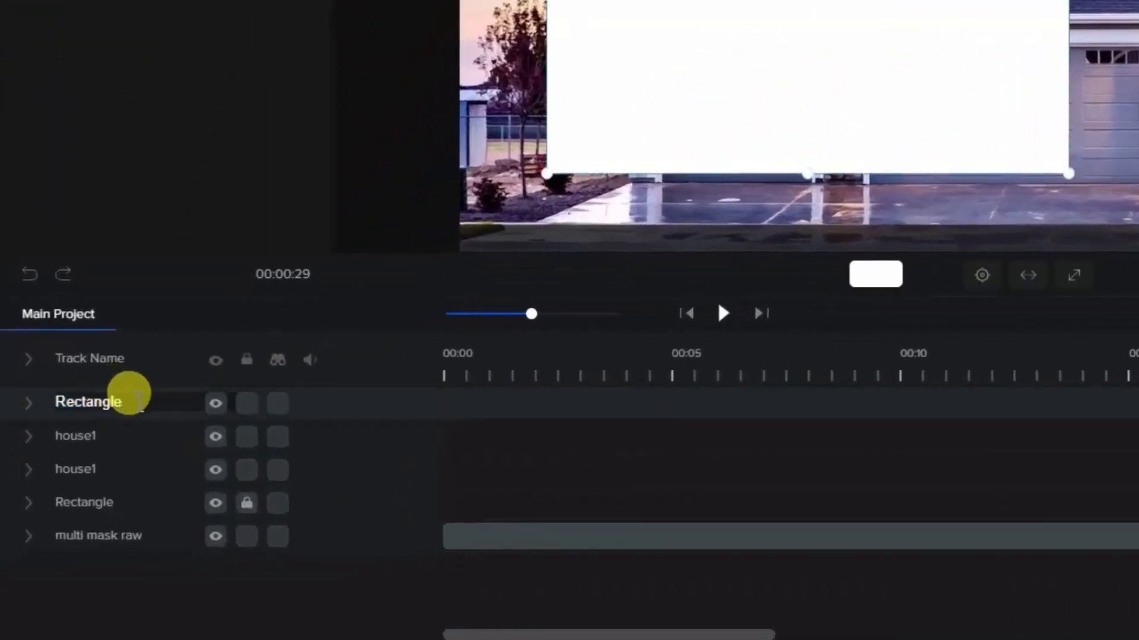
pyautogui.click(45, 407)
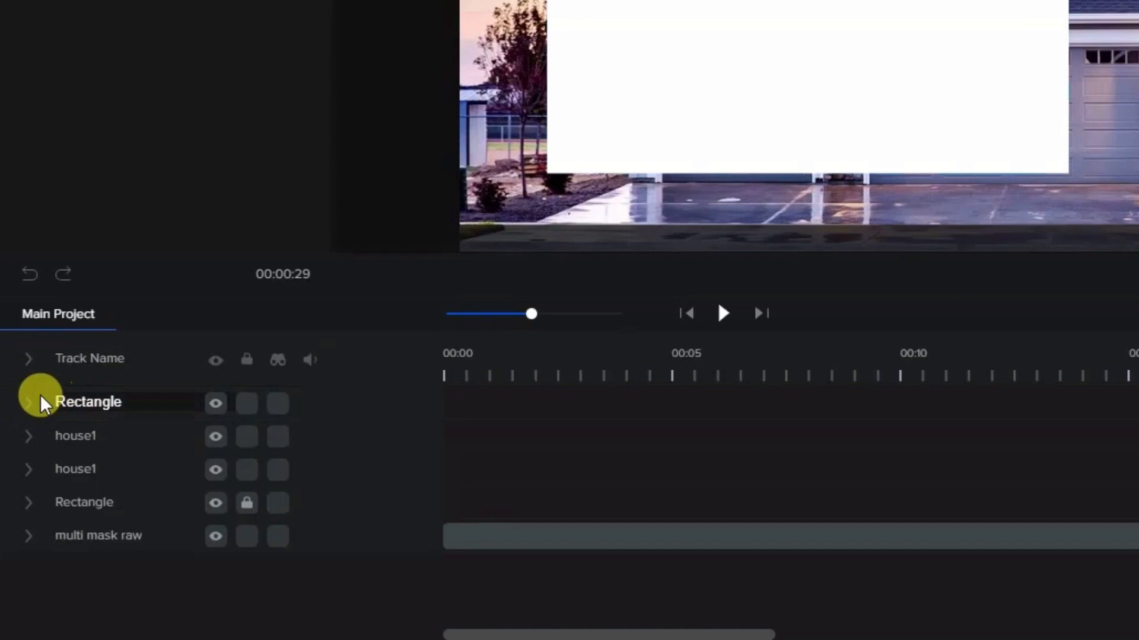
pyautogui.doubleClick(91, 393)
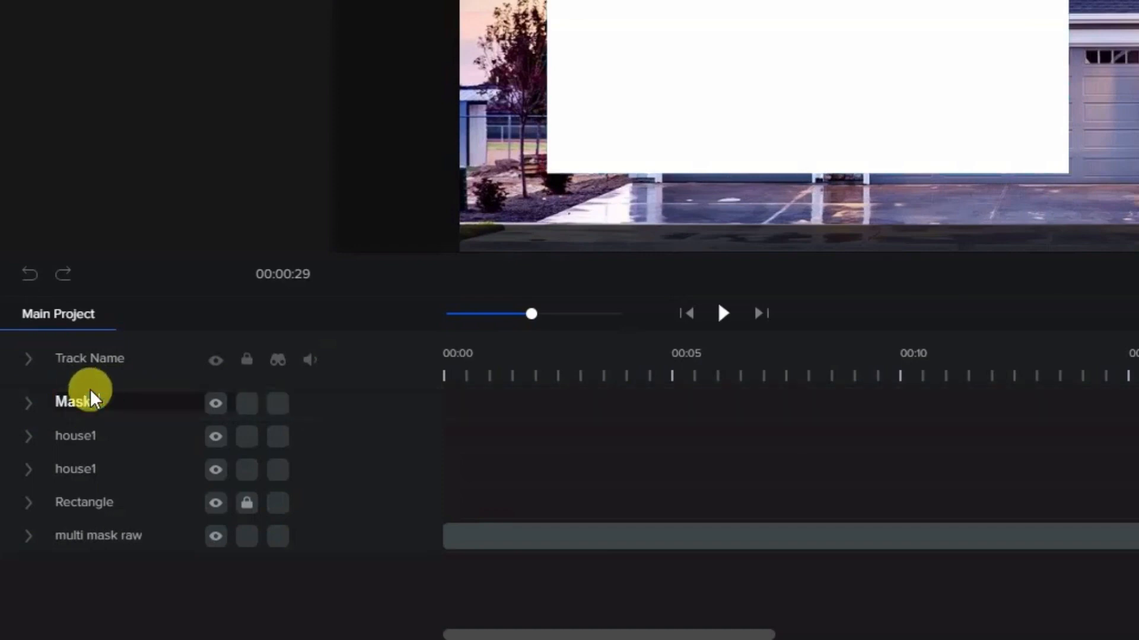
pyautogui.write('Mask1')
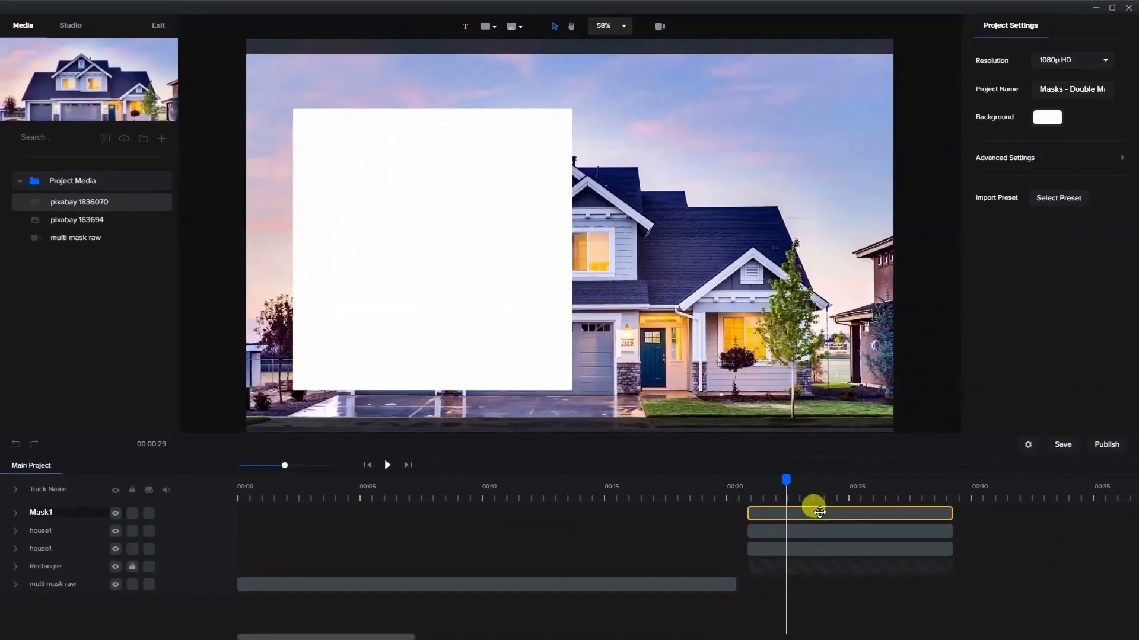
# Duplicate the Mask1 clip and rename the copy's track as Mask2
pyautogui.click(818, 511)
pyautogui.rightClick(819, 512)
pyautogui.click(830, 520)
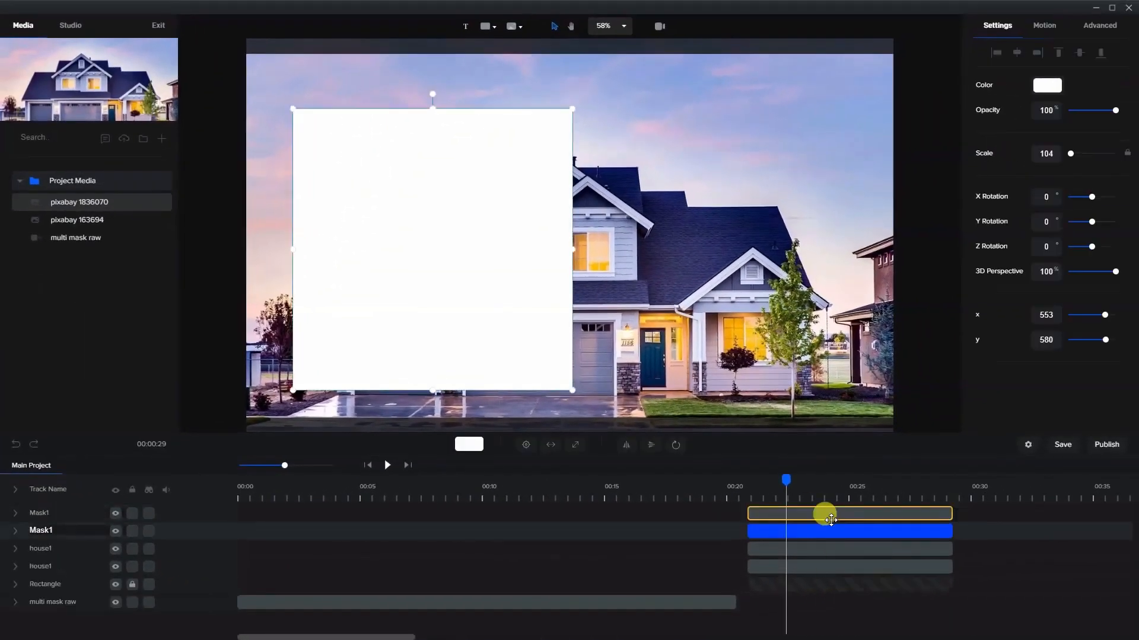
pyautogui.doubleClick(42, 513)
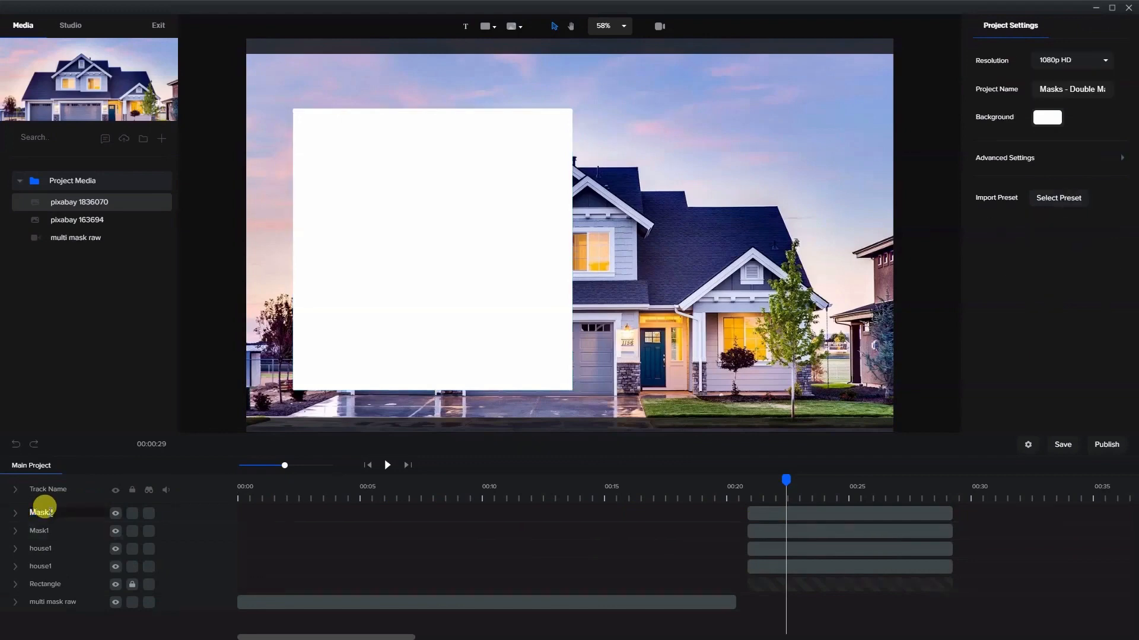
pyautogui.click(408, 293)
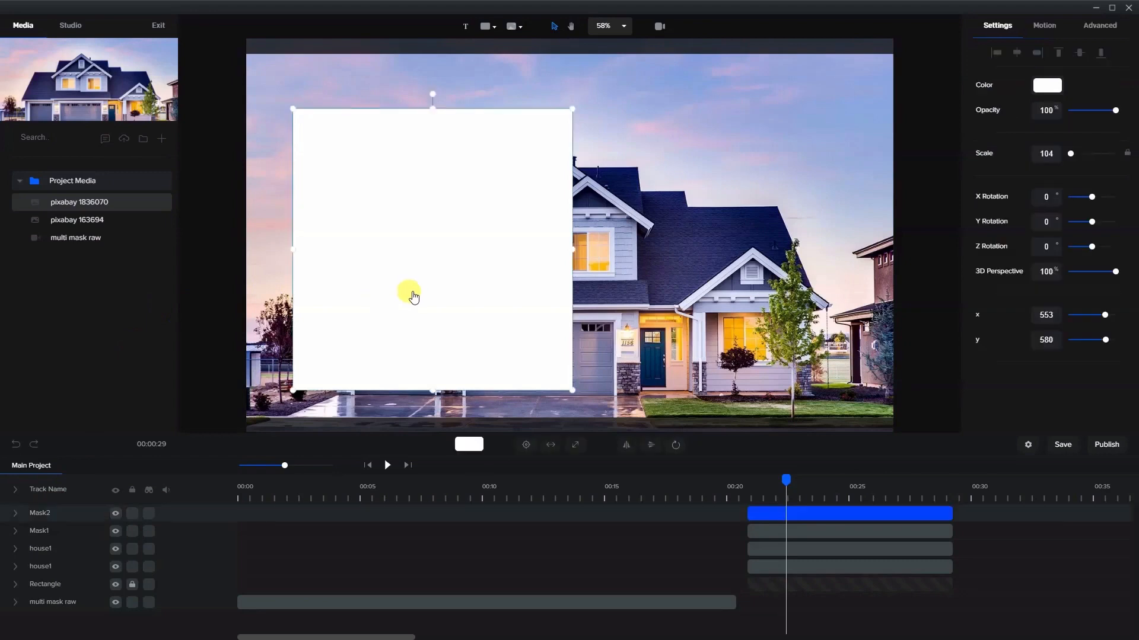
# Place Mask2 on the canvas's right half at about x 1430, y 584, and shift Mask1 slightly left to leave a gap between them
pyautogui.moveTo(385, 243); pyautogui.dragTo(681, 243)
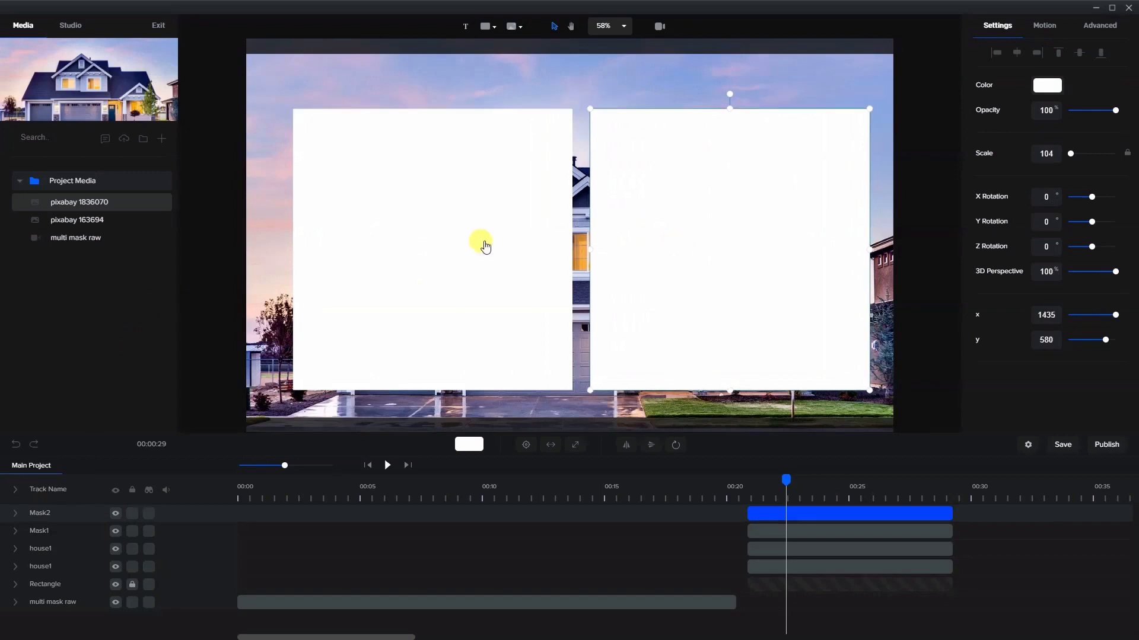
pyautogui.moveTo(481, 245); pyautogui.dragTo(462, 243)
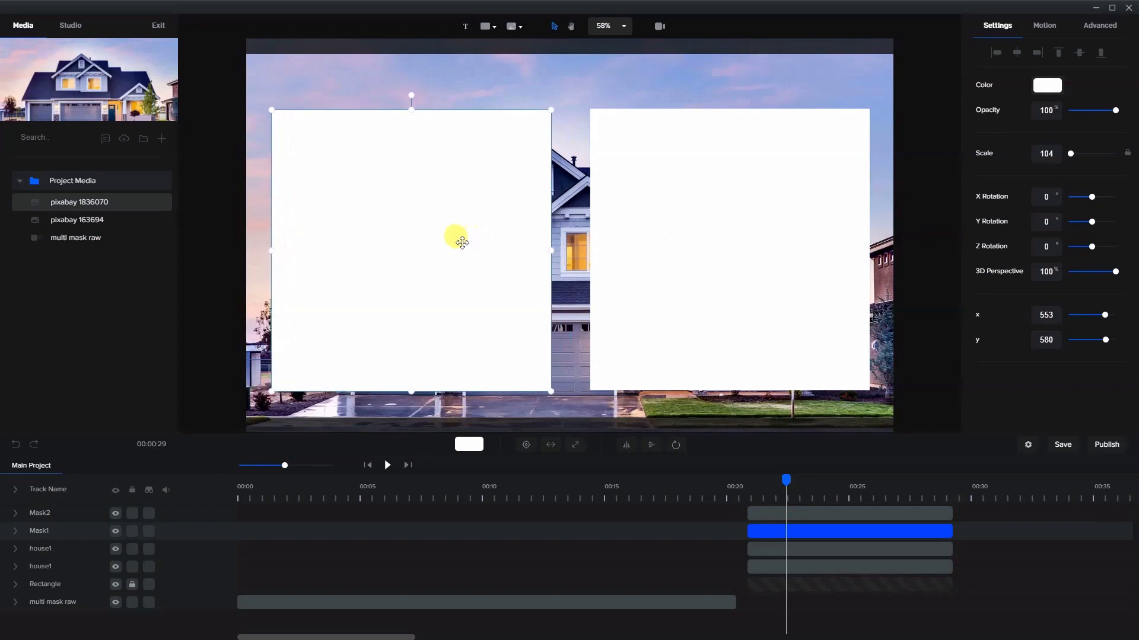
pyautogui.moveTo(604, 307); pyautogui.dragTo(605, 302)
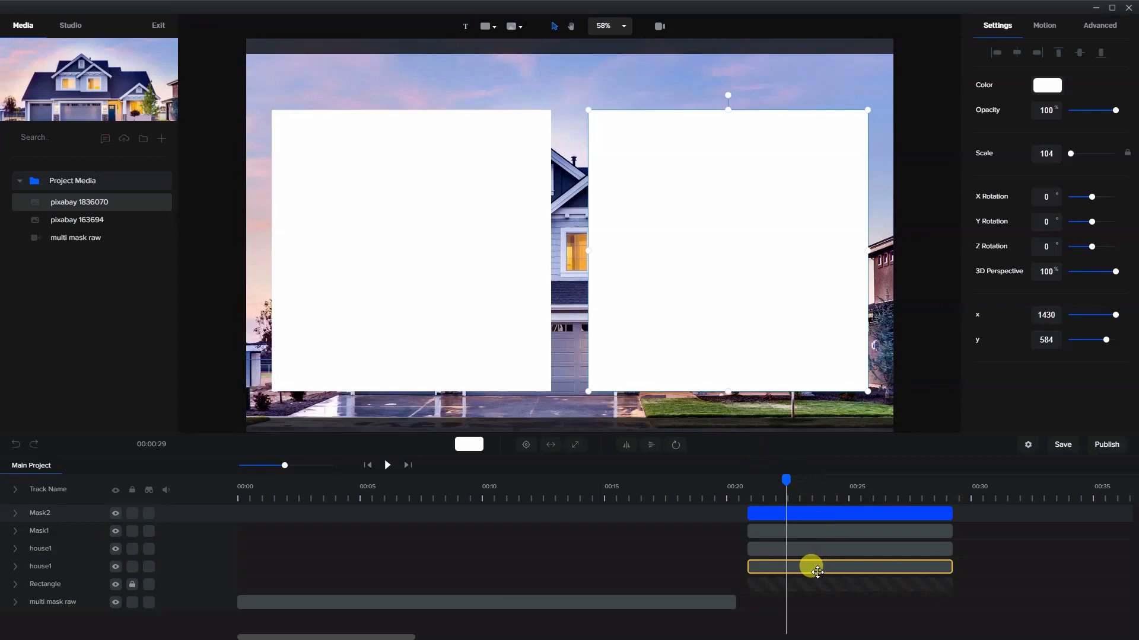
# Rename the upper house1 track as house2
pyautogui.doubleClick(52, 551)
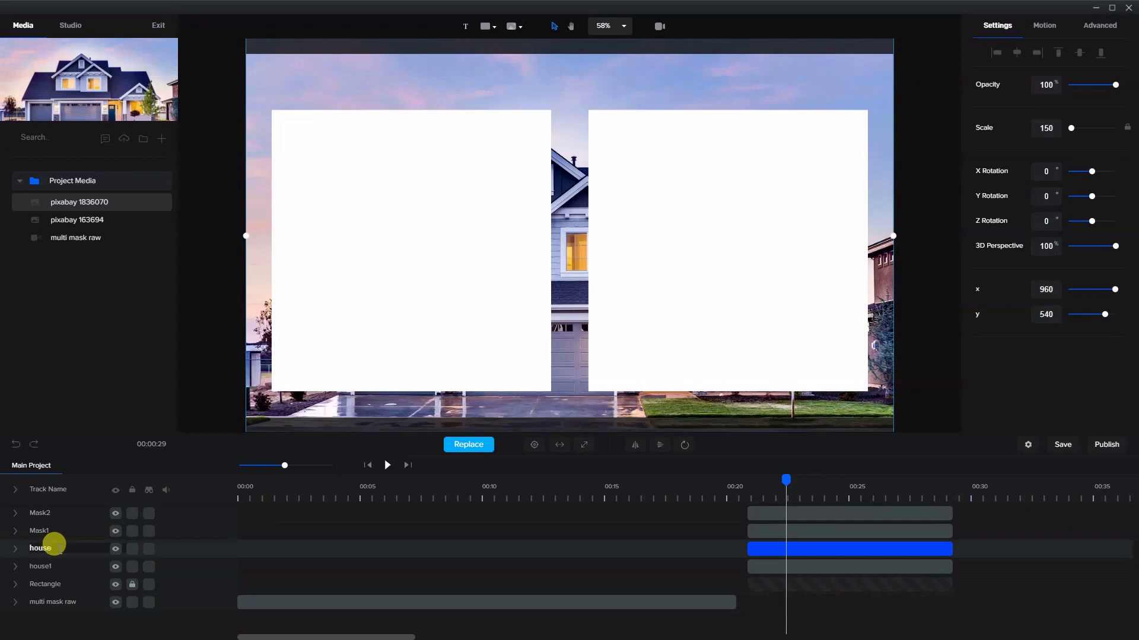
pyautogui.press('Return')
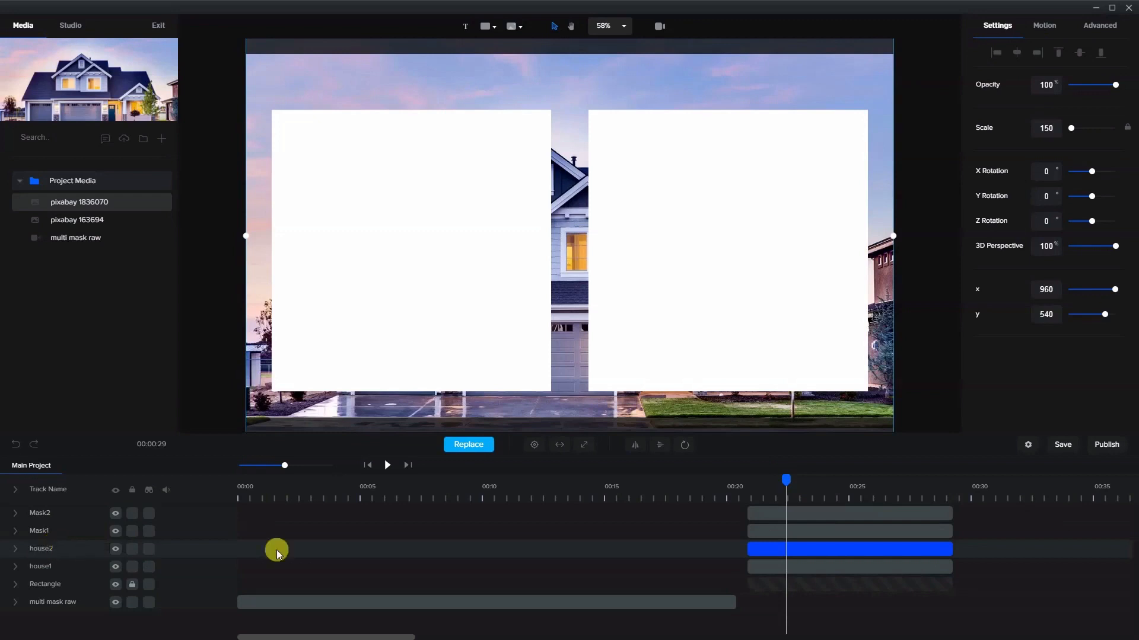
# Mask the house1 clip with Mask1
pyautogui.click(821, 567)
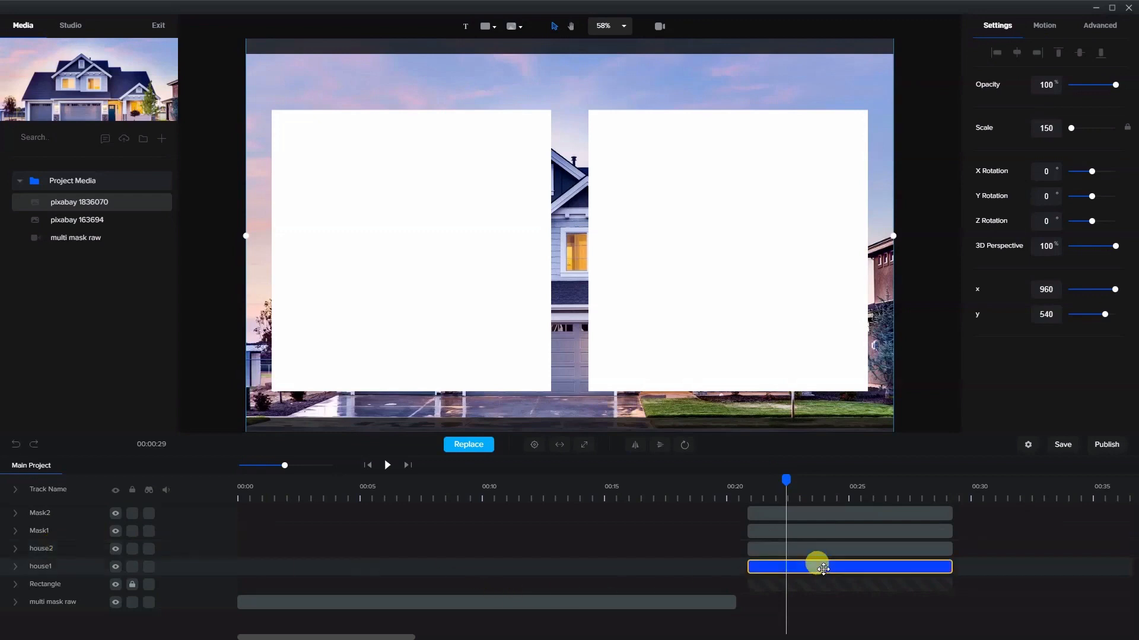
pyautogui.rightClick(821, 564)
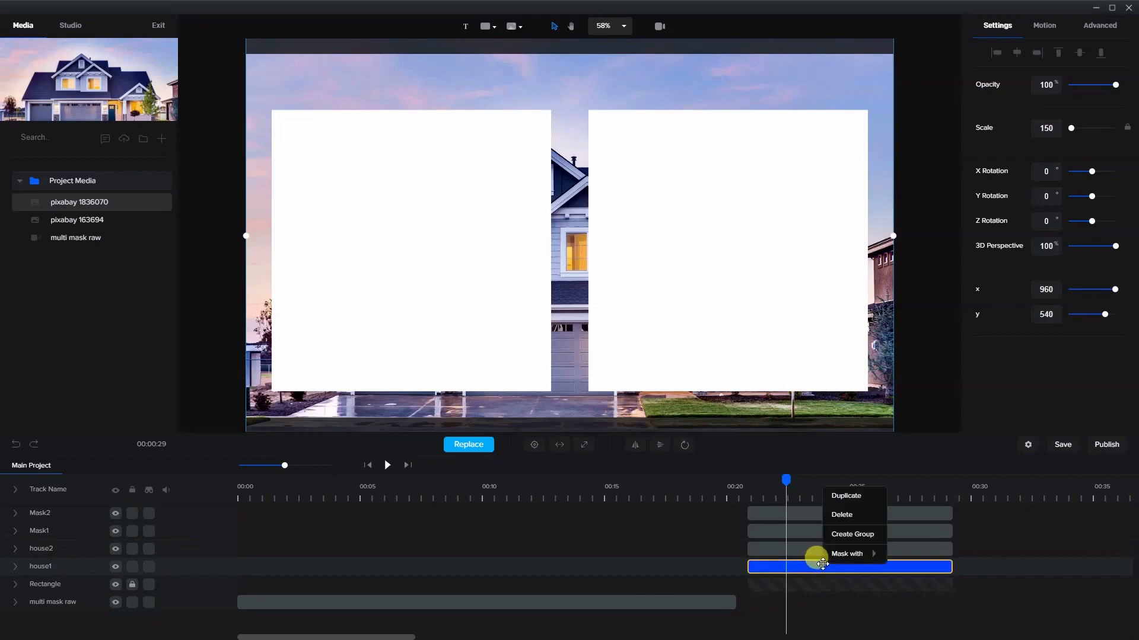
pyautogui.moveTo(841, 560)
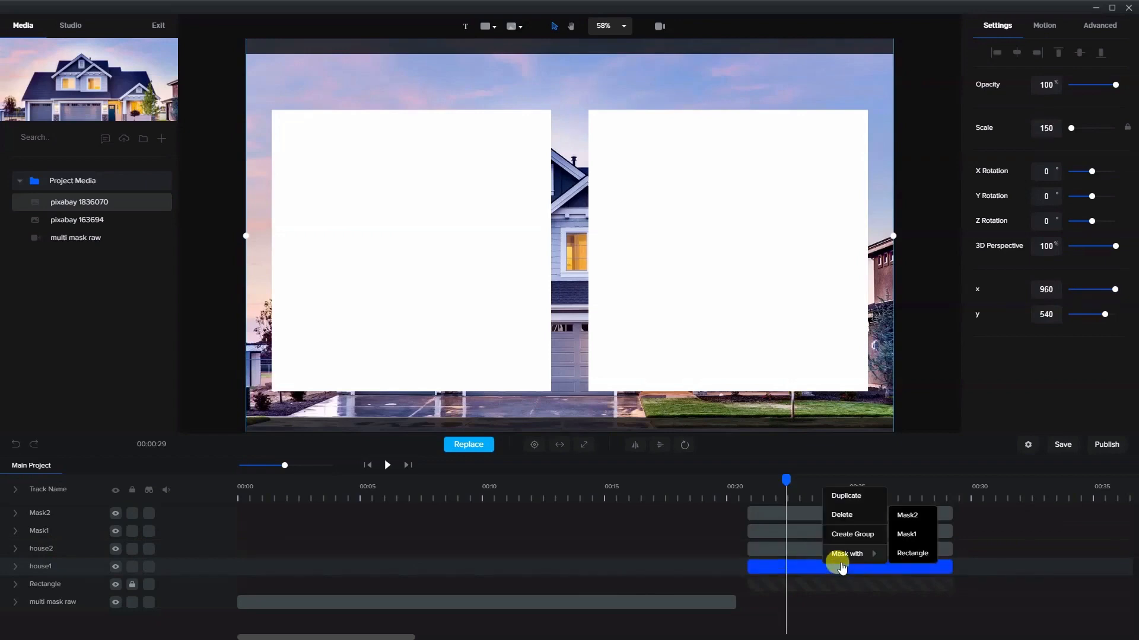
pyautogui.click(906, 534)
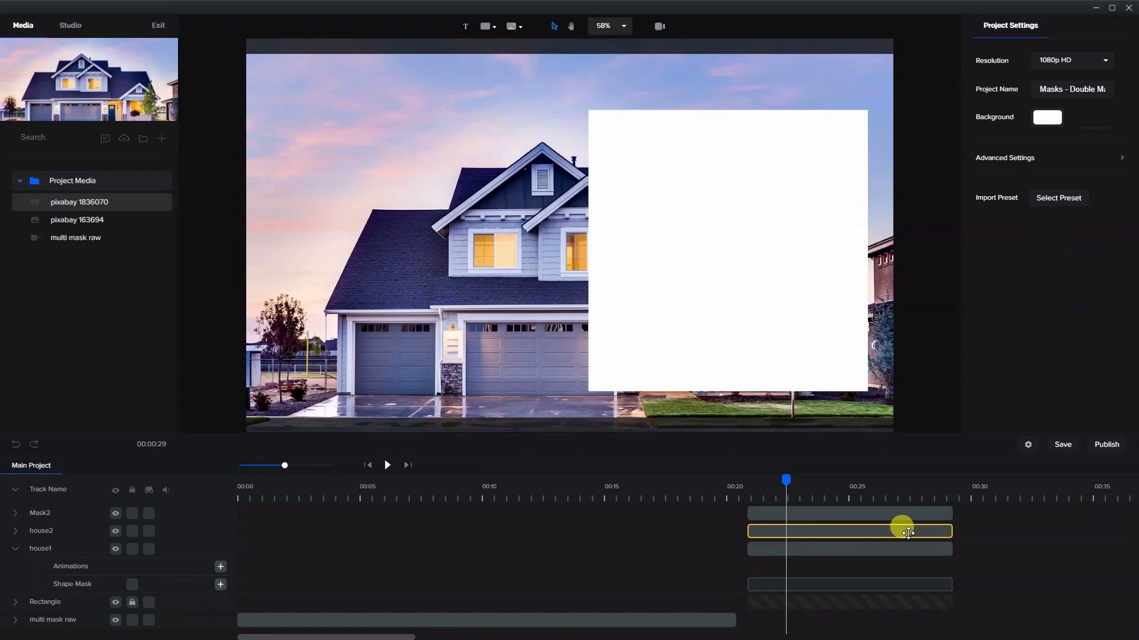
# Mask the house2 clip with Mask2
pyautogui.rightClick(804, 529)
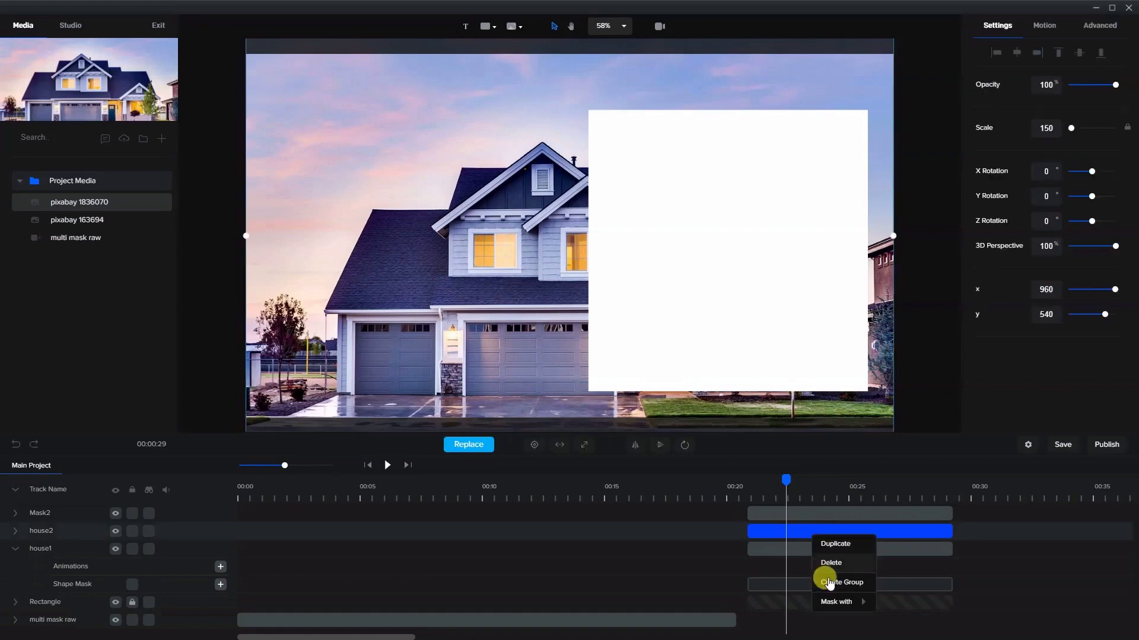
pyautogui.moveTo(836, 604)
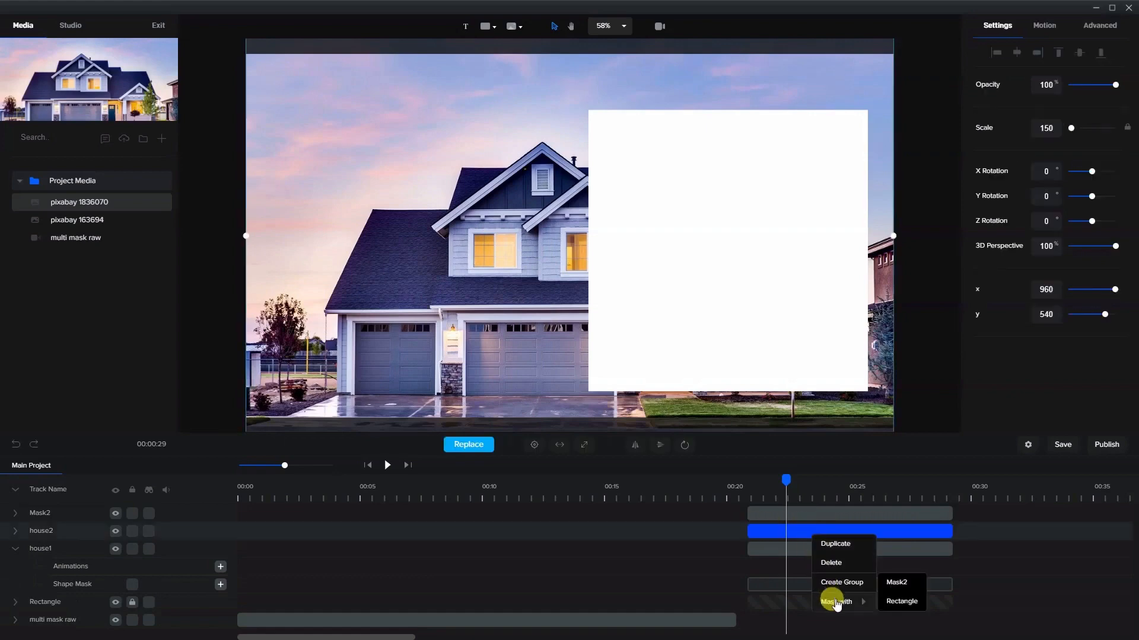
pyautogui.click(893, 583)
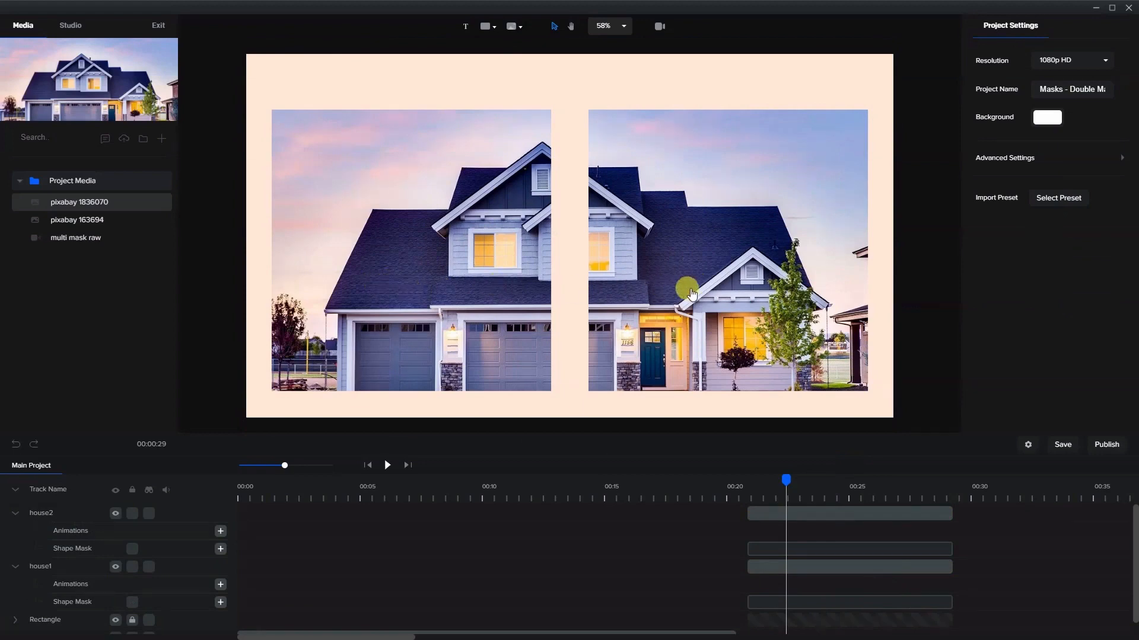
# Try moving the house2 image inside its mask to about x 1152, y 345, and undo the move
pyautogui.click(452, 294)
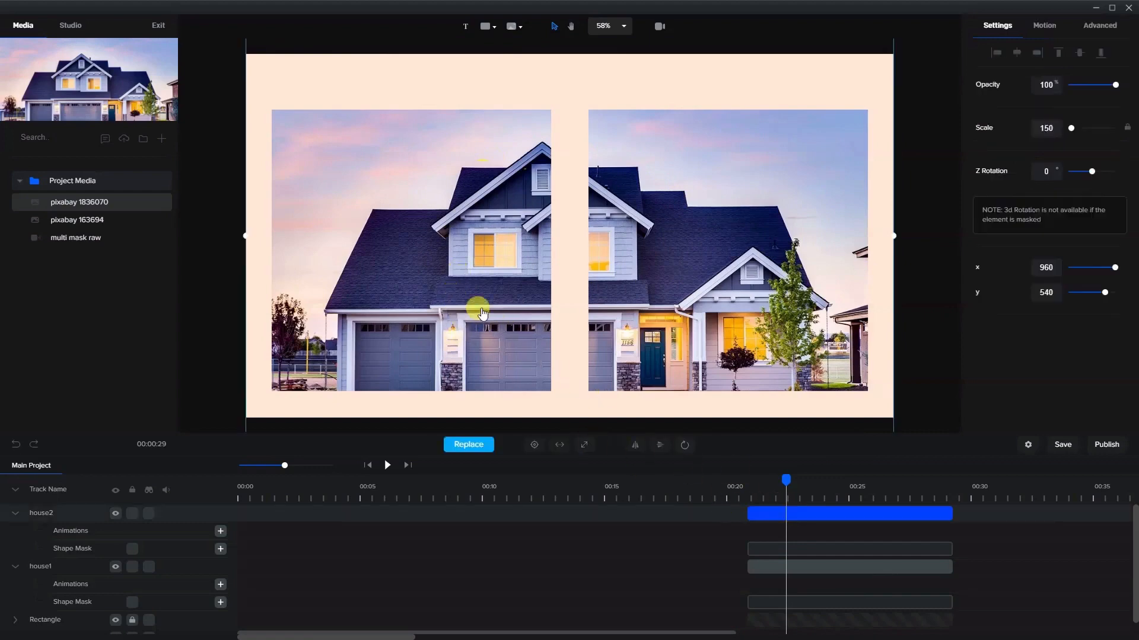
pyautogui.moveTo(450, 299); pyautogui.dragTo(537, 240)
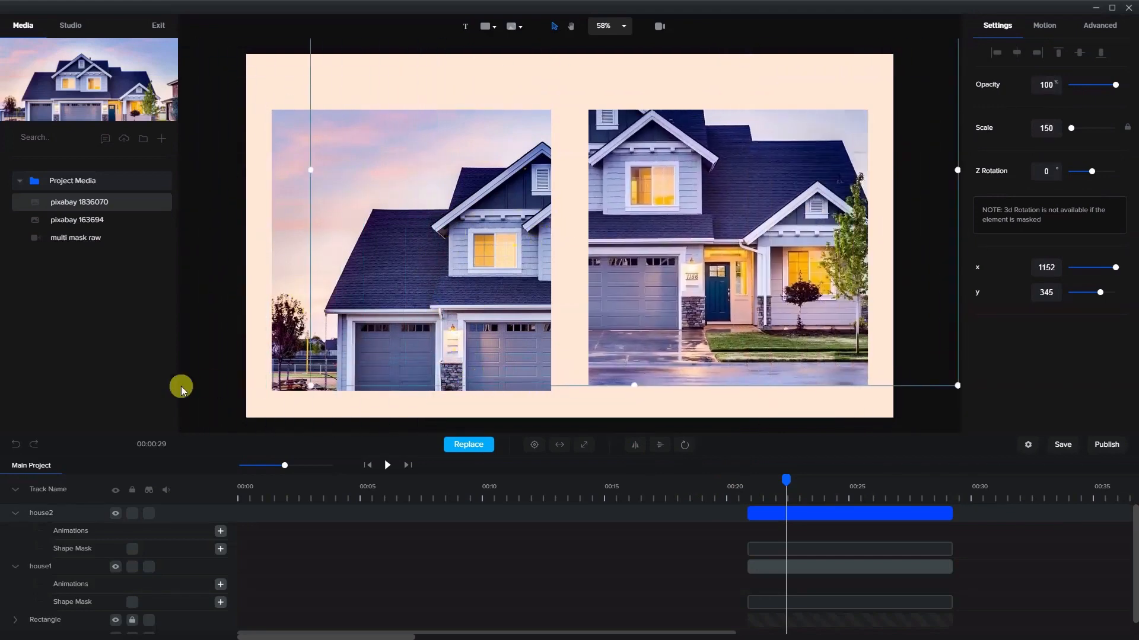
pyautogui.click(18, 449)
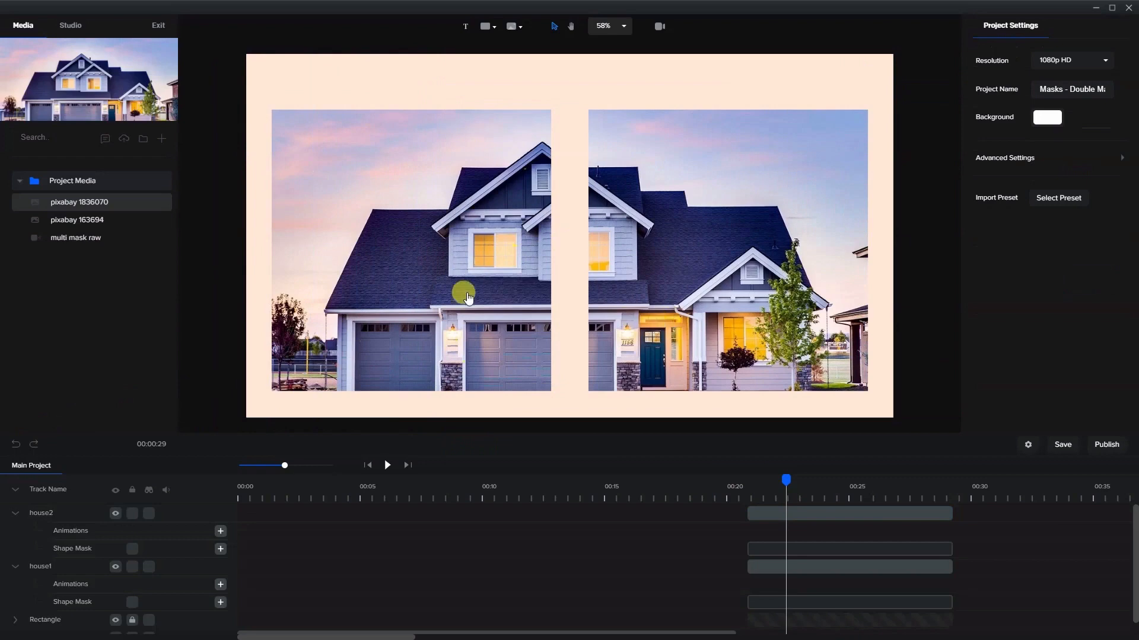
# Try moving house2's shape mask around the canvas, ending at about x 1534, y 762, and undo all the moves
pyautogui.click(811, 556)
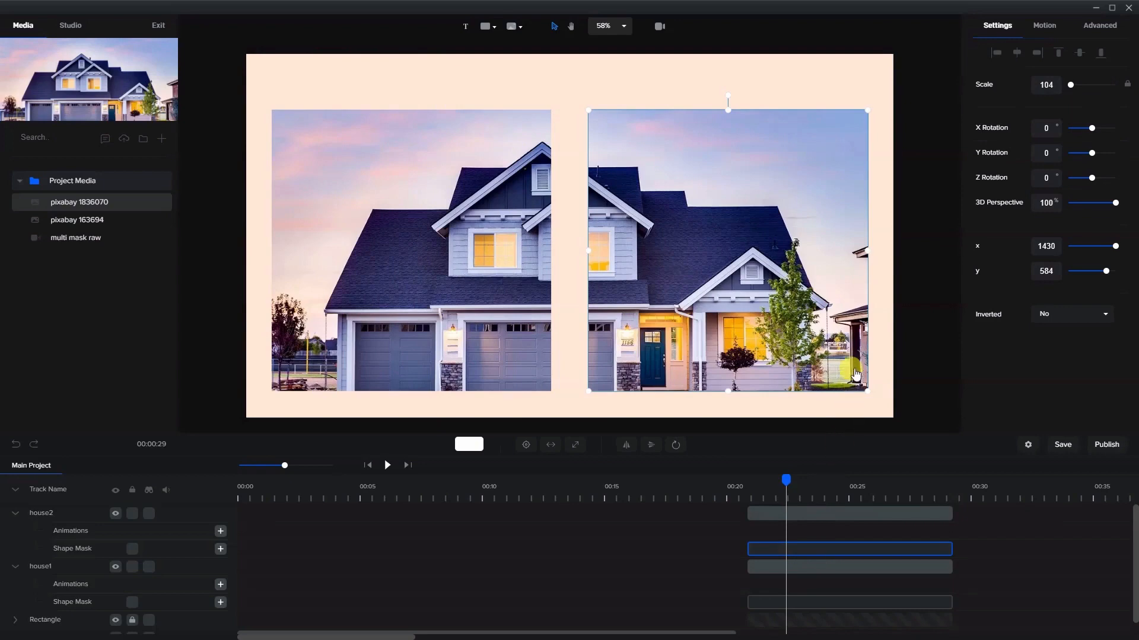
pyautogui.moveTo(852, 368); pyautogui.dragTo(608, 365)
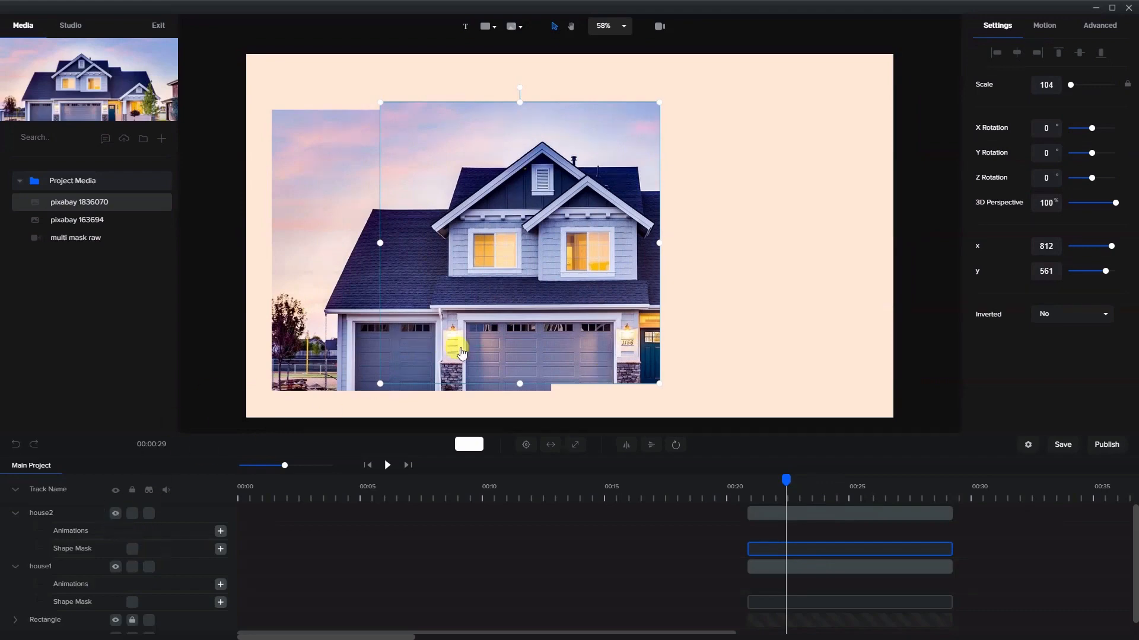
pyautogui.moveTo(462, 353); pyautogui.dragTo(622, 317)
pyautogui.moveTo(673, 257); pyautogui.dragTo(755, 357)
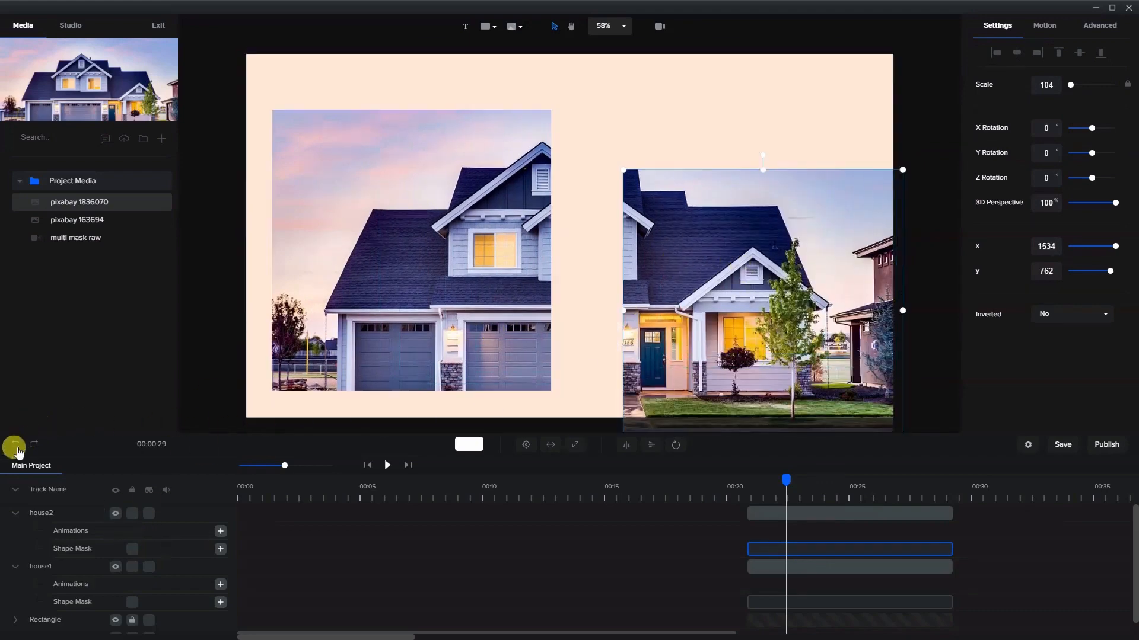
pyautogui.click(15, 446)
pyautogui.click(15, 446)
pyautogui.click(16, 446)
pyautogui.click(15, 446)
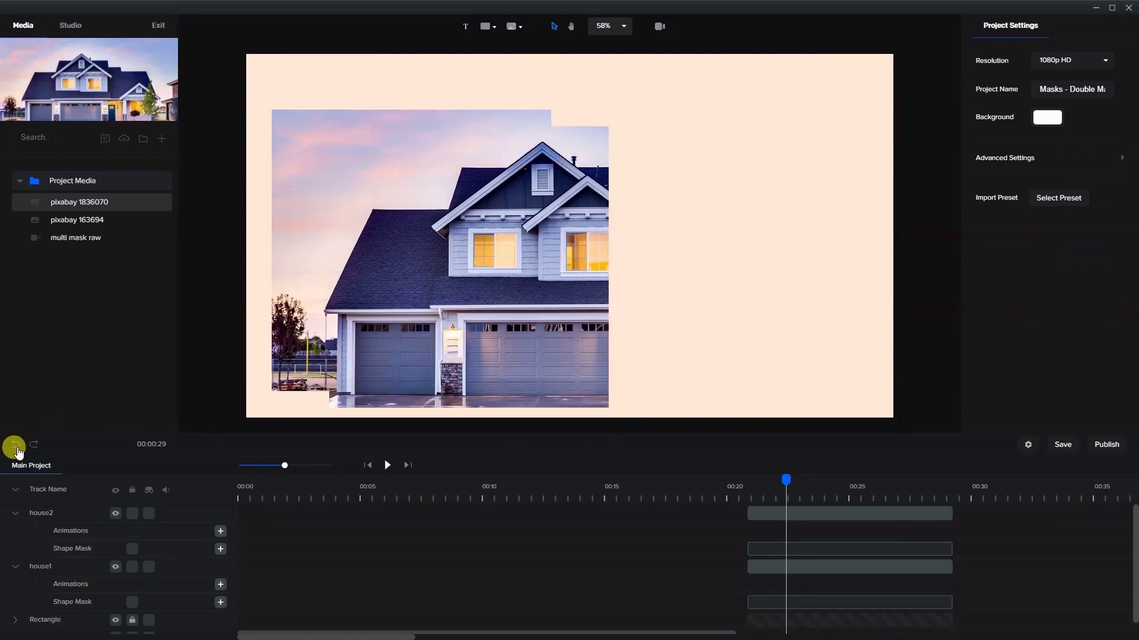
pyautogui.click(16, 446)
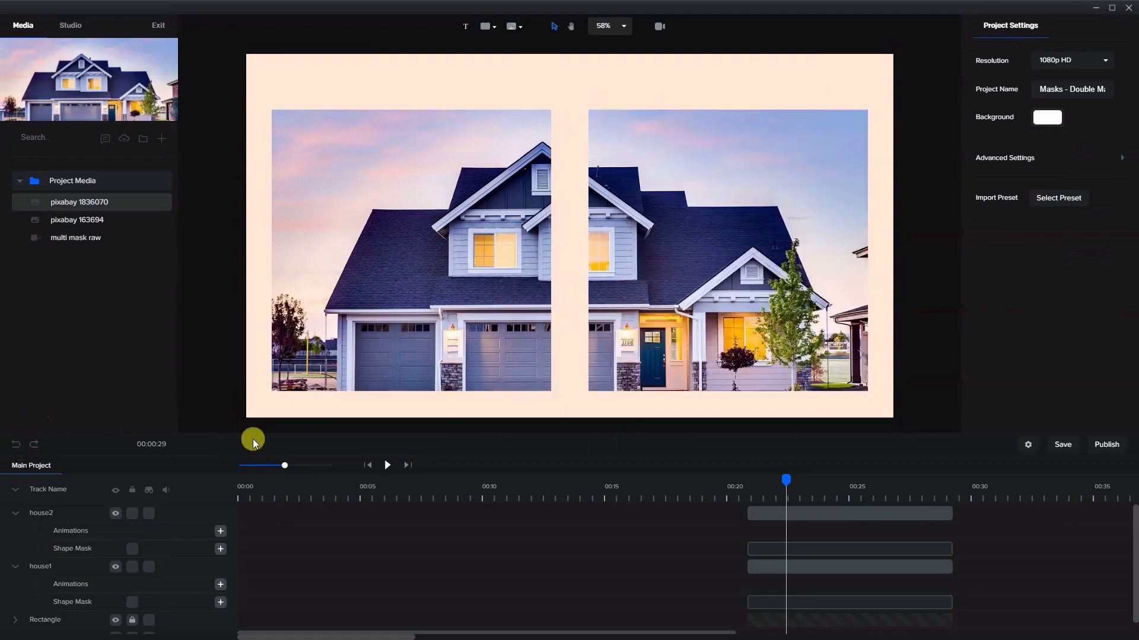
# Select the house2 and house1 clips together and shift both images slightly upward within their masks
pyautogui.click(777, 514)
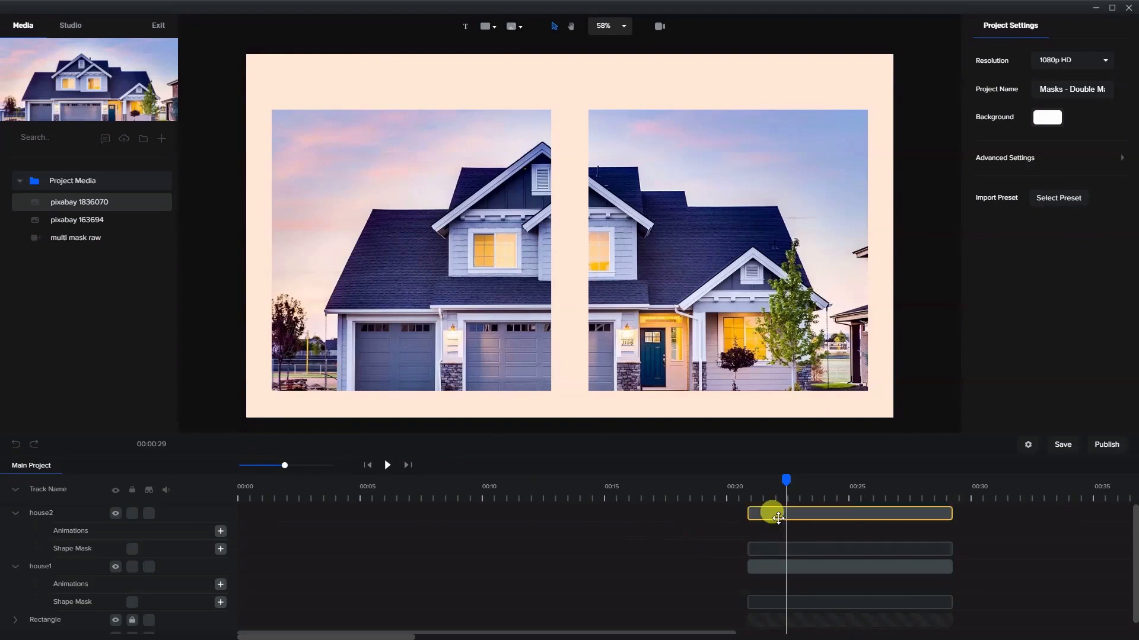
pyautogui.click(777, 514)
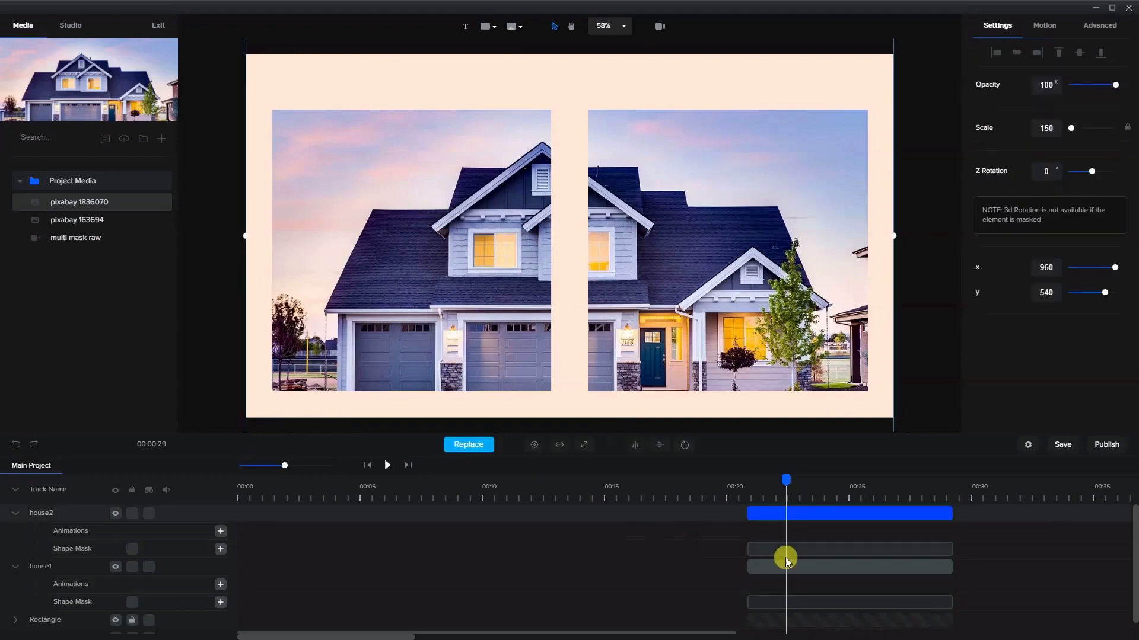
pyautogui.keyDown('shift'); pyautogui.click(786, 569); pyautogui.keyUp('shift')
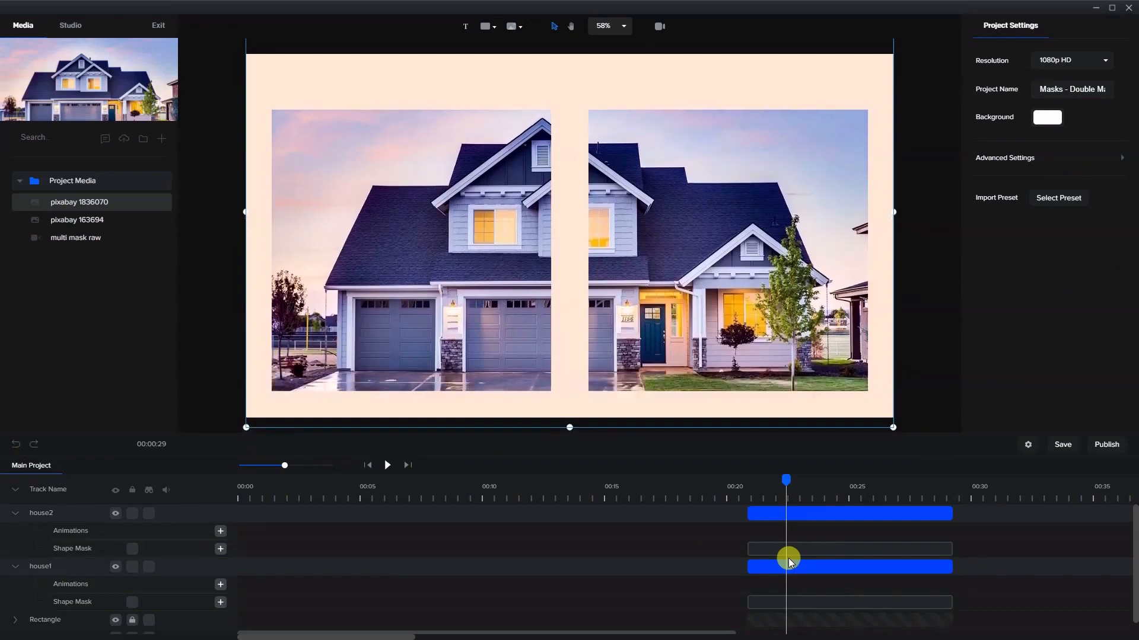
# Add the pixabay 163694 window image to the canvas and enable Remove Color on it with its white (#ffffff) sampled
pyautogui.click(105, 224)
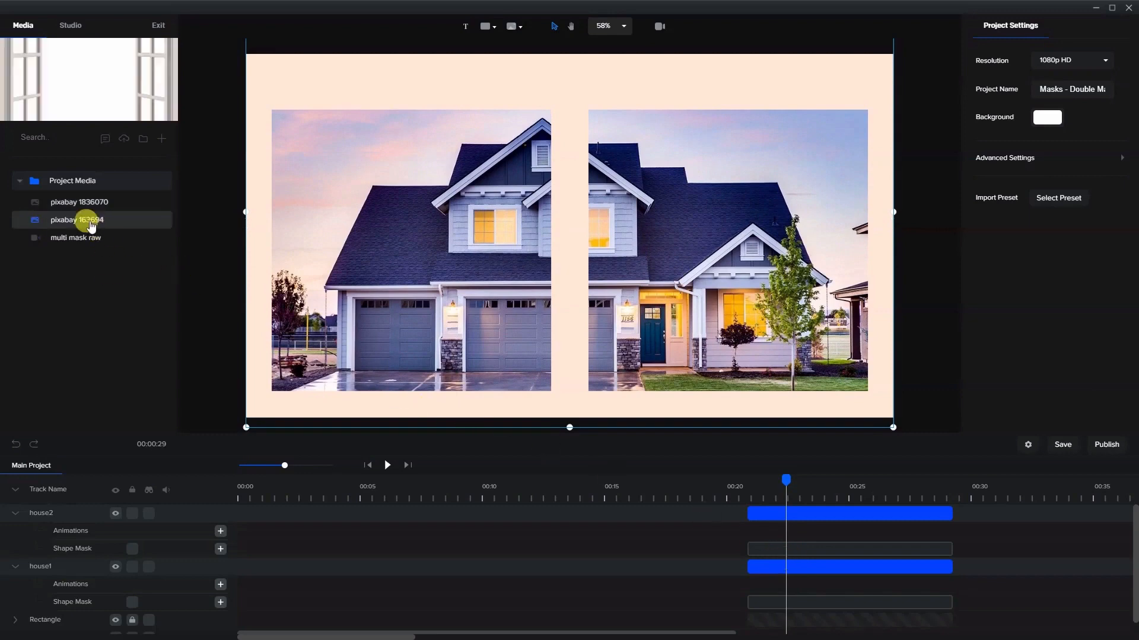
pyautogui.moveTo(94, 221); pyautogui.dragTo(580, 317)
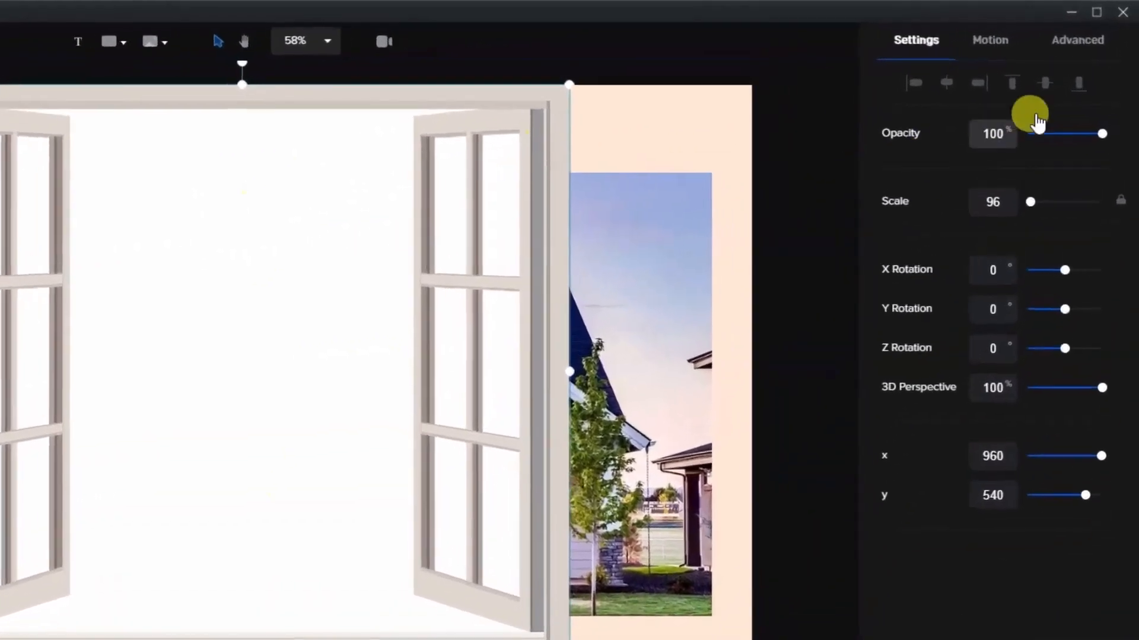
pyautogui.click(1089, 51)
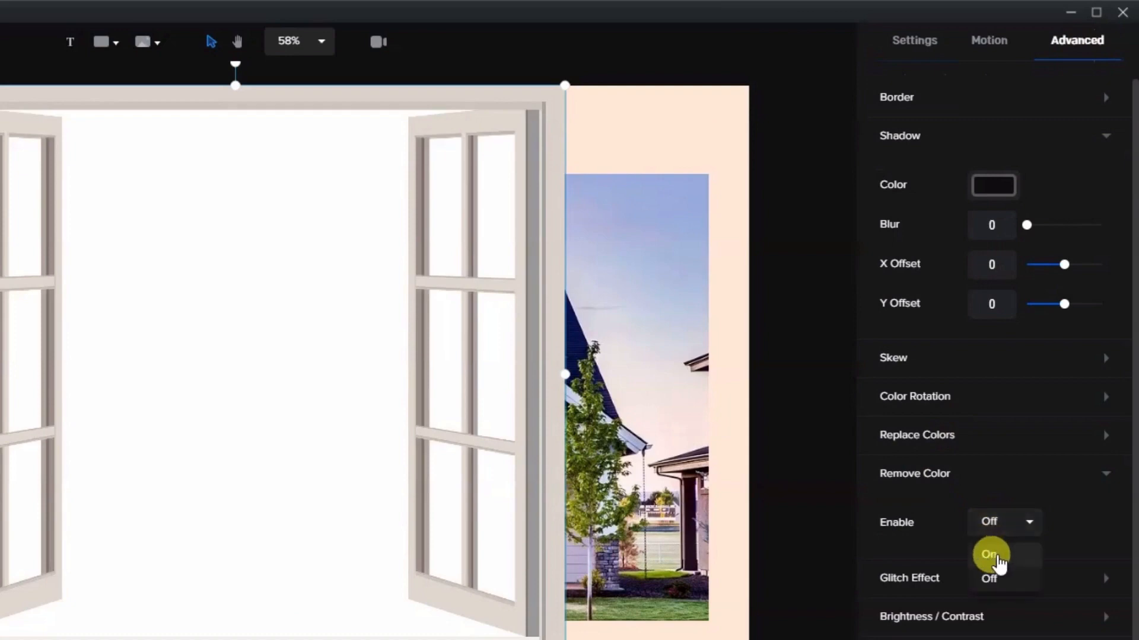
pyautogui.click(991, 555)
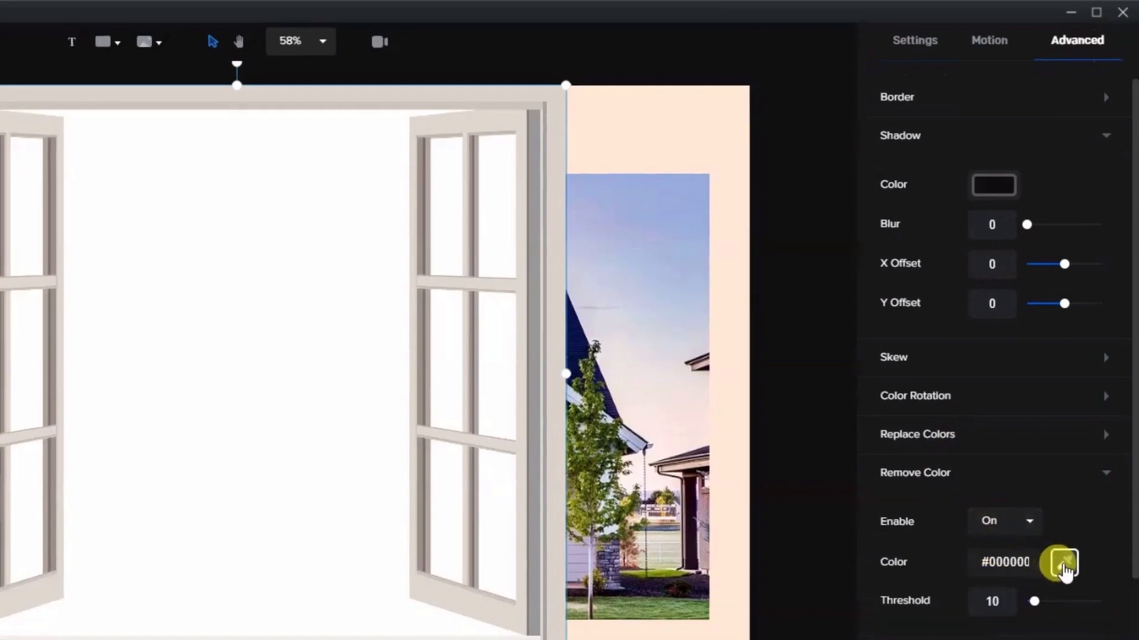
pyautogui.click(1063, 564)
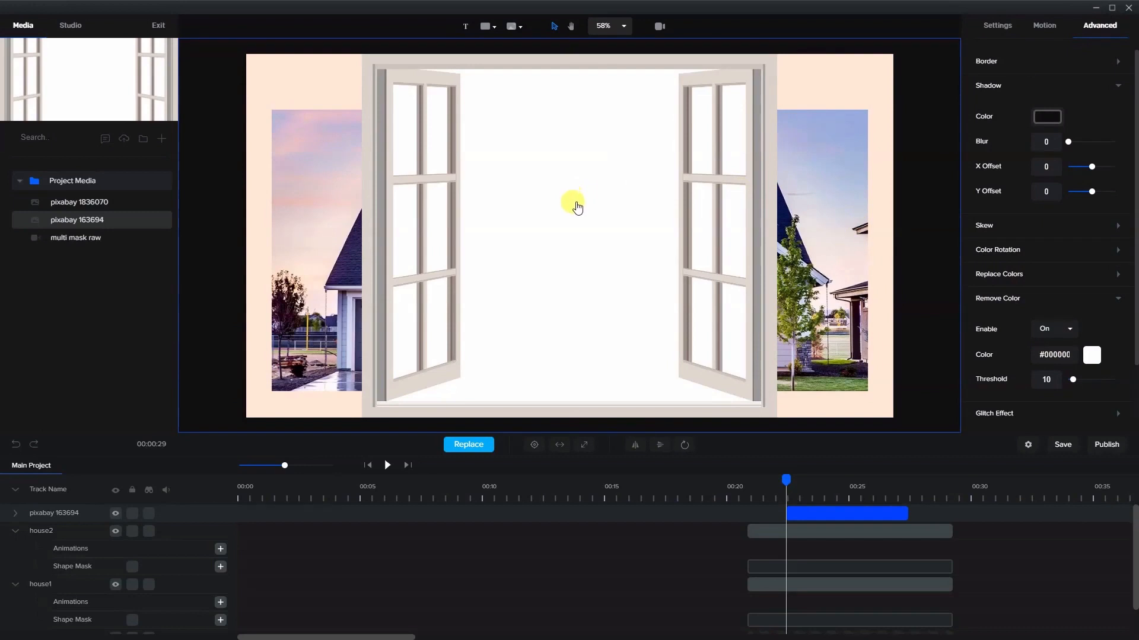
pyautogui.click(577, 207)
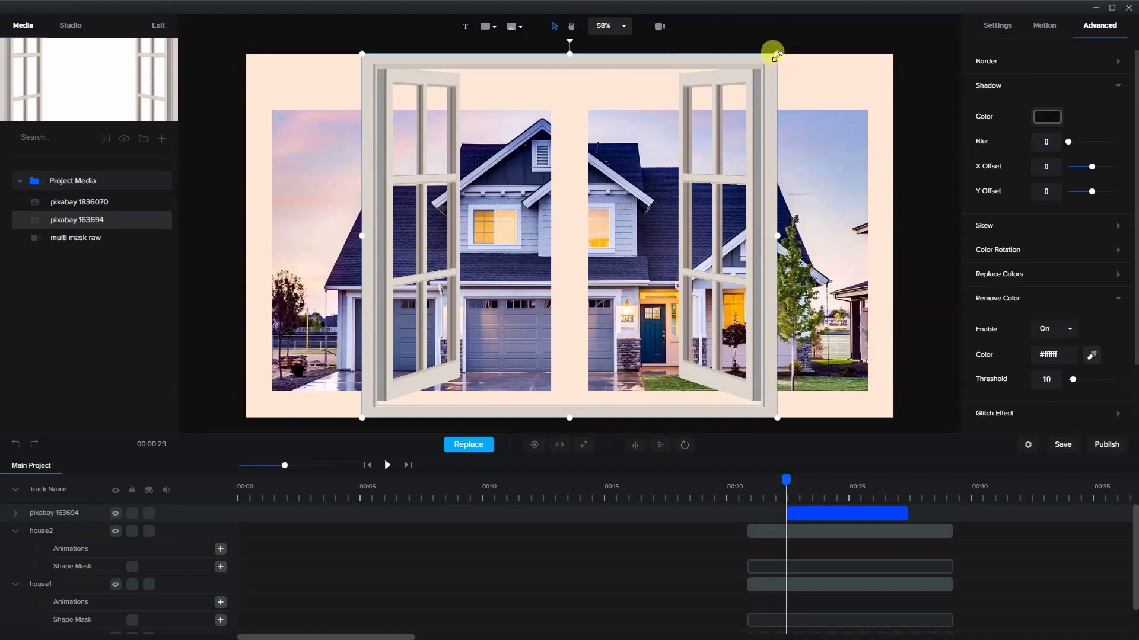
# Shrink the window image and fit its frame around the left masked house image
pyautogui.moveTo(777, 55); pyautogui.dragTo(661, 152)
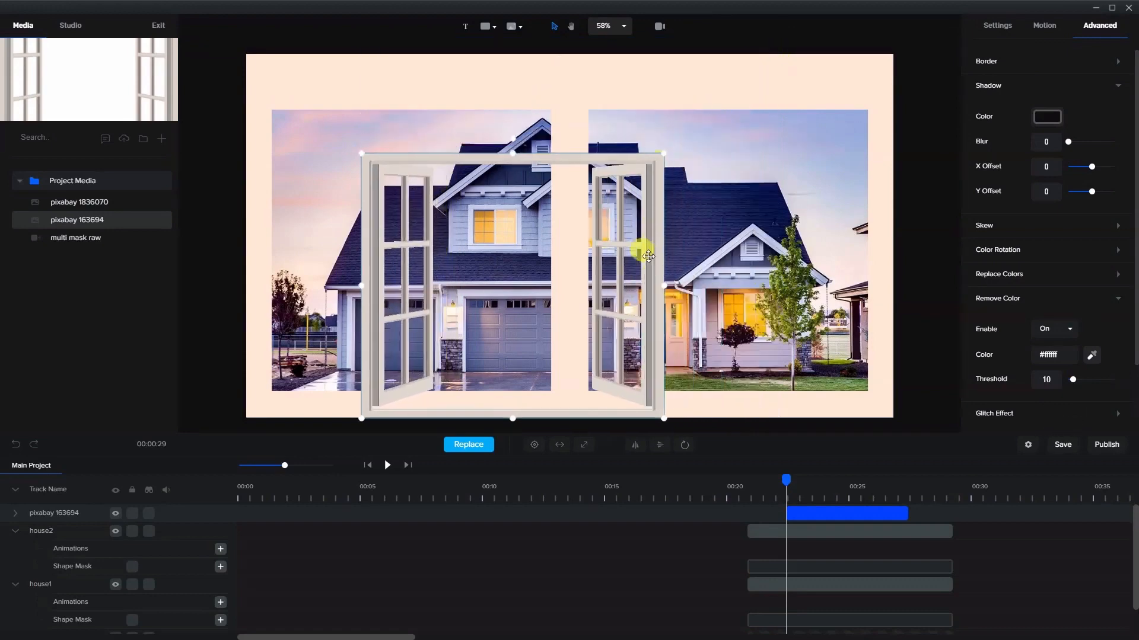
pyautogui.moveTo(648, 256); pyautogui.dragTo(552, 244)
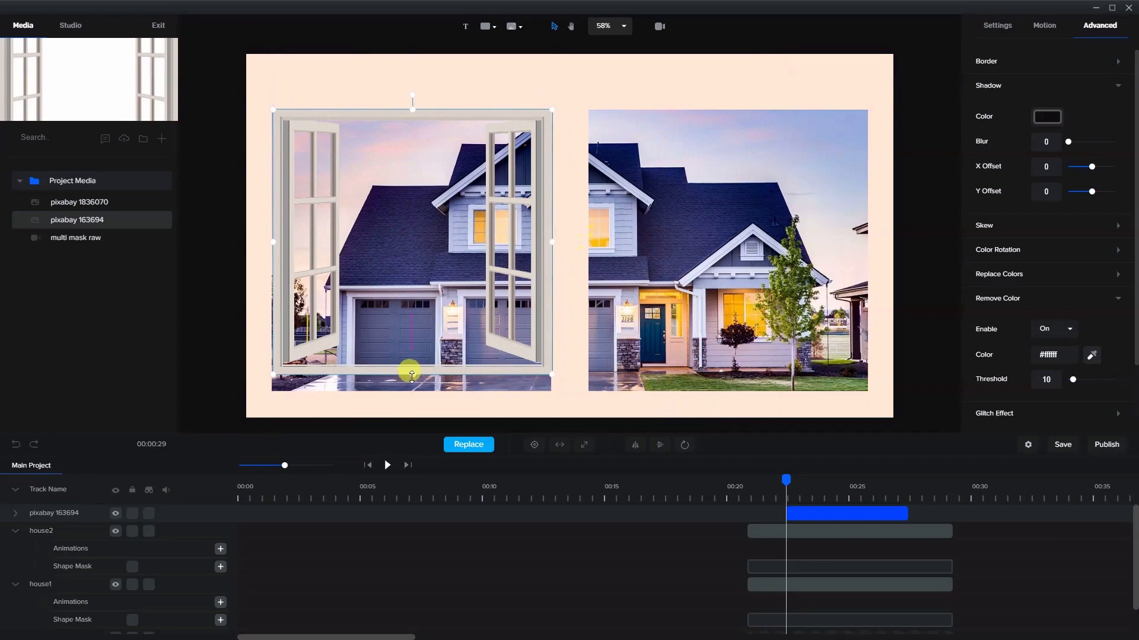
pyautogui.moveTo(412, 373); pyautogui.dragTo(412, 391)
pyautogui.moveTo(275, 251); pyautogui.dragTo(269, 250)
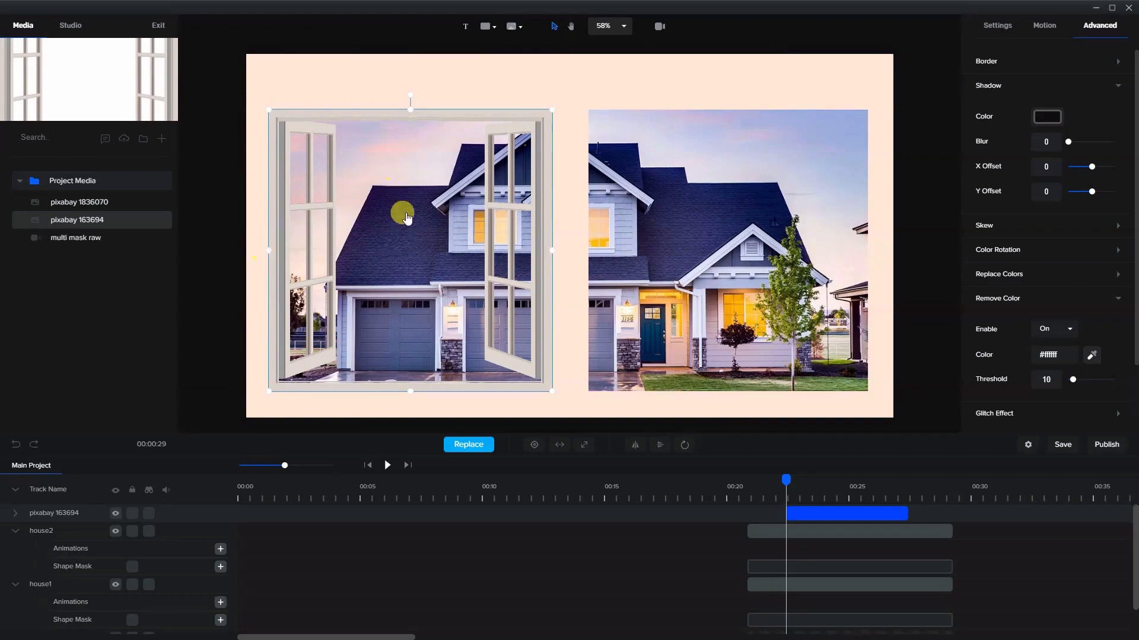
# Align the window clip's start with the house clips and extend its end to match theirs
pyautogui.click(821, 518)
pyautogui.moveTo(821, 518); pyautogui.dragTo(783, 512)
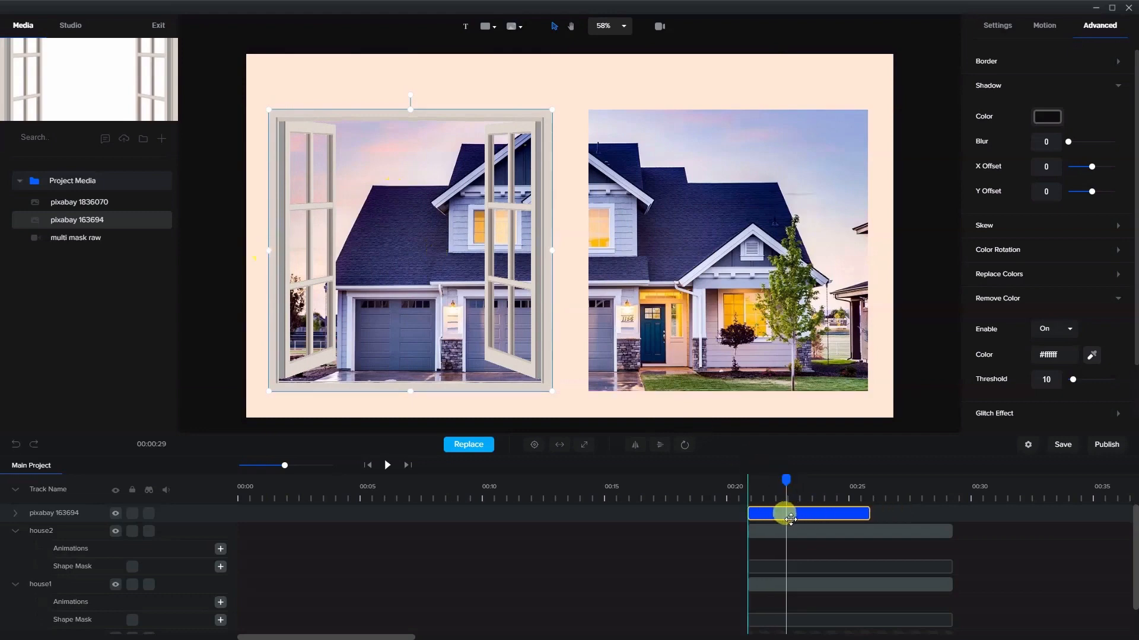
pyautogui.moveTo(870, 514); pyautogui.dragTo(948, 515)
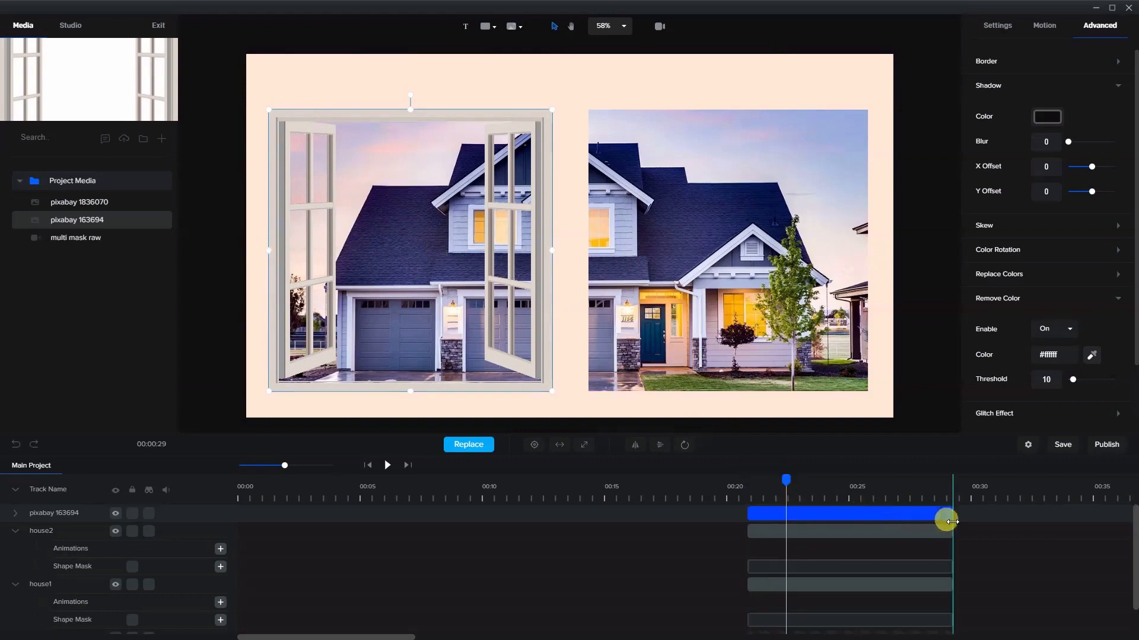
# Duplicate the window clip and position the copy over the right masked house image
pyautogui.rightClick(907, 515)
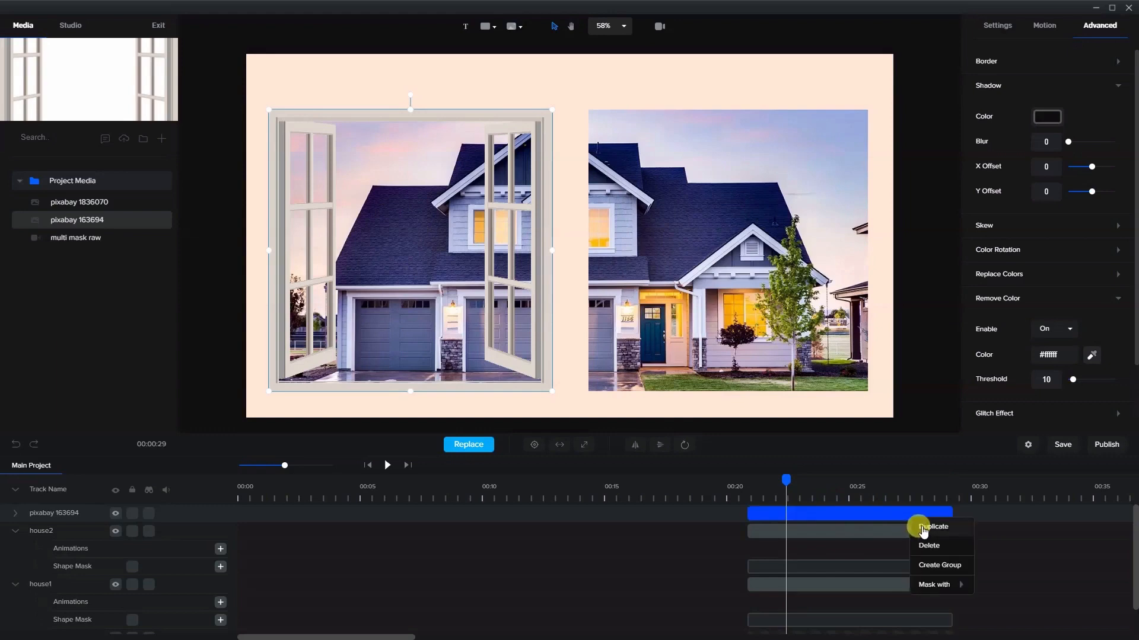
pyautogui.click(923, 527)
pyautogui.moveTo(543, 317); pyautogui.dragTo(860, 312)
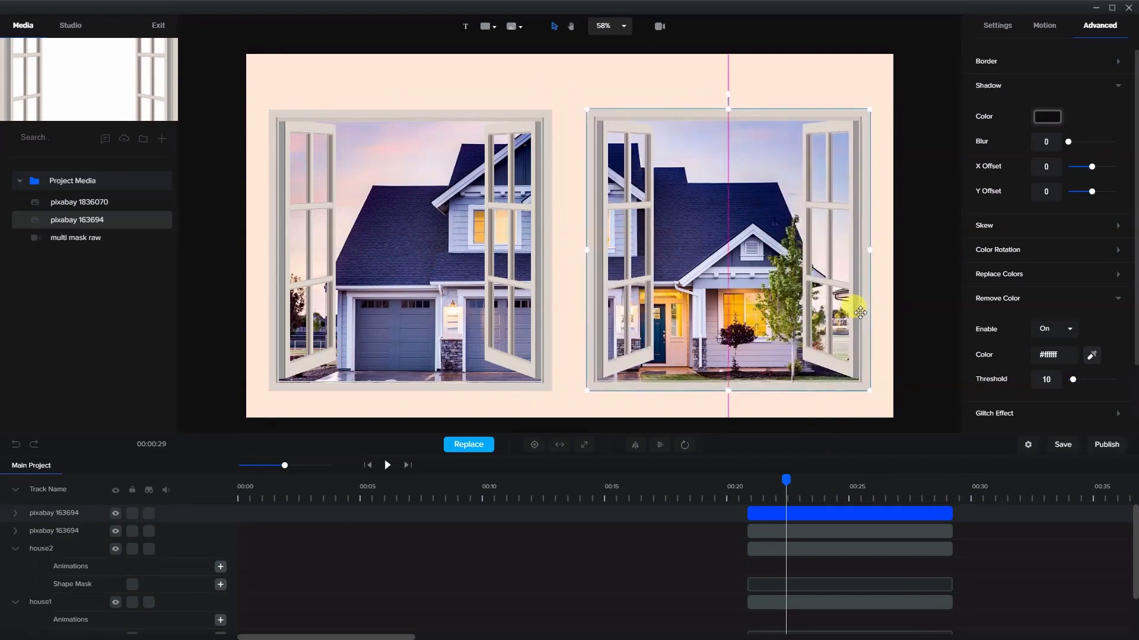
pyautogui.click(910, 317)
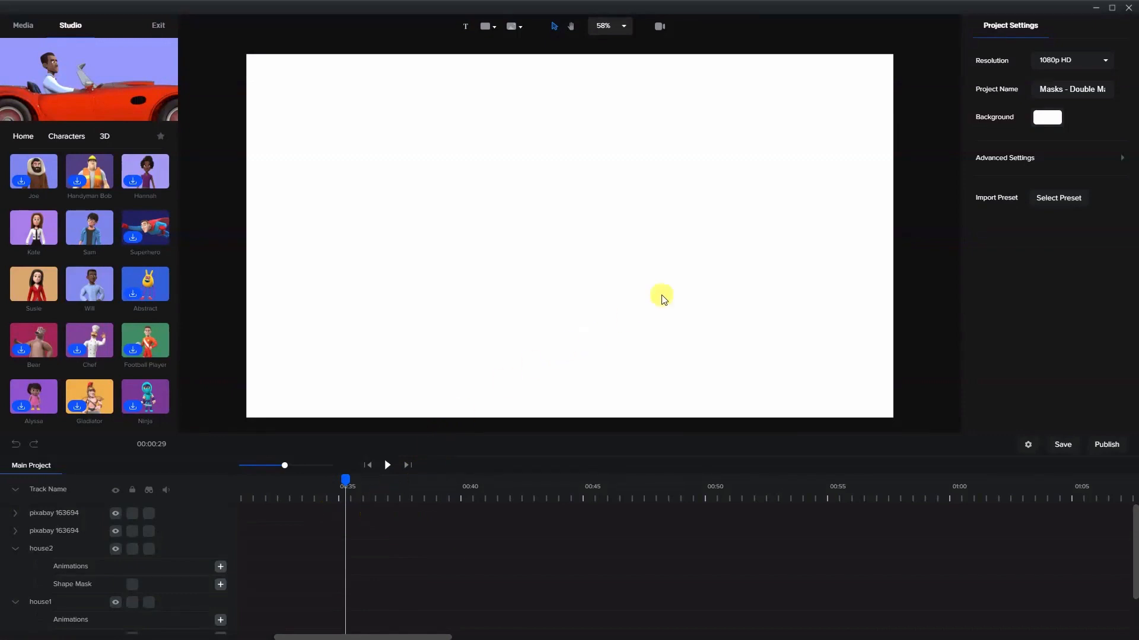
# Add a rectangle shape to the canvas at about 00:35
pyautogui.click(484, 31)
pyautogui.click(445, 91)
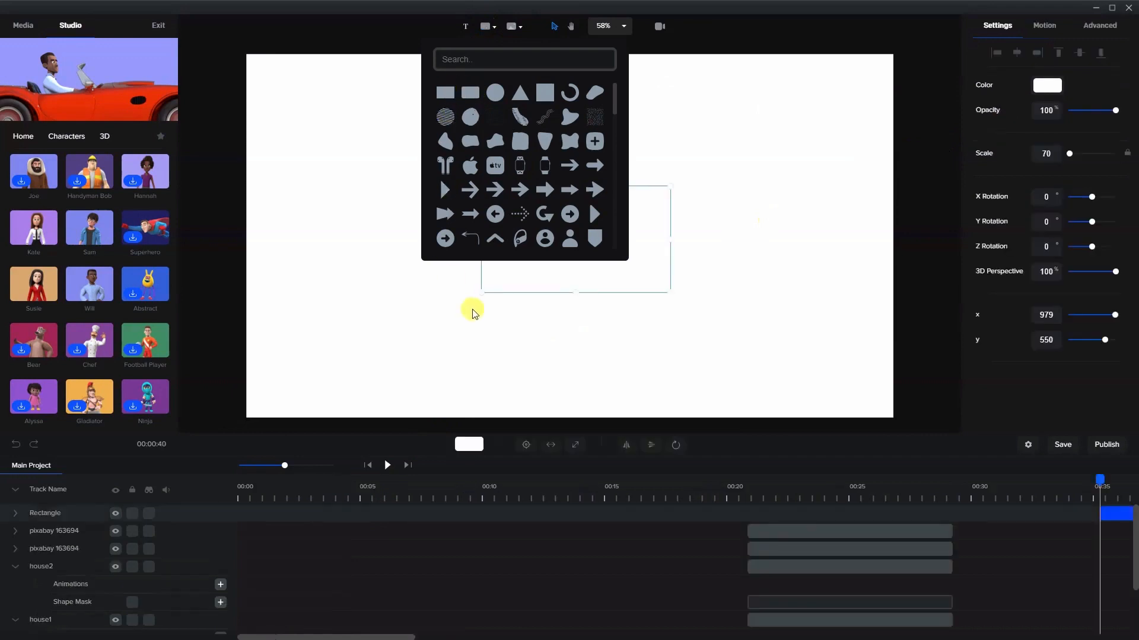
pyautogui.click(568, 289)
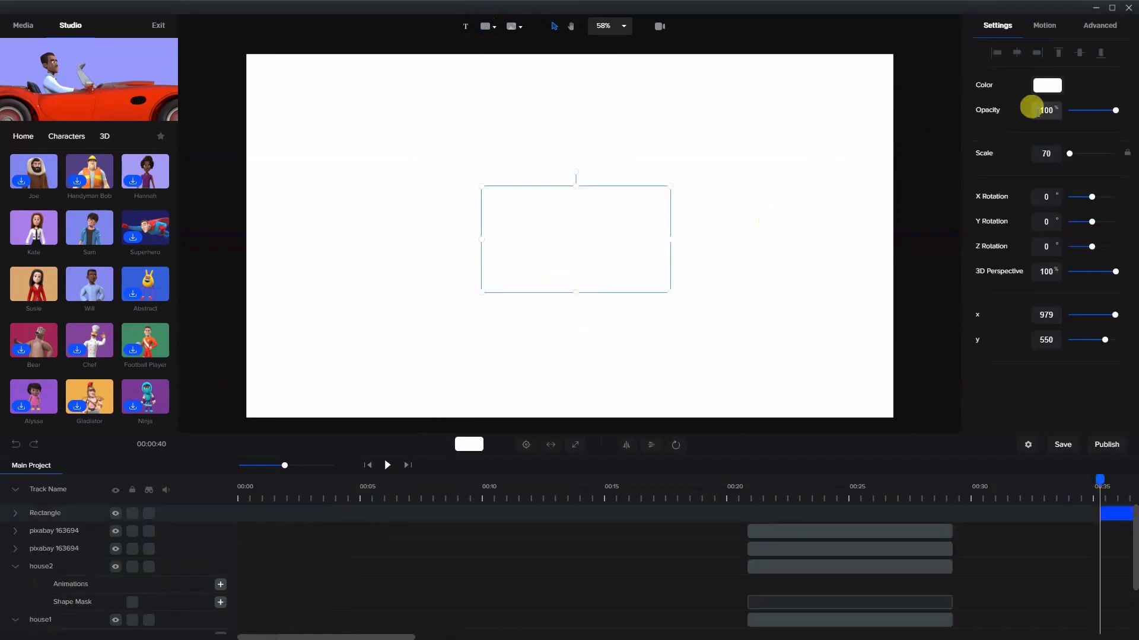
# Fill the rectangle with mint green #D7FFF0 and fit it to the whole canvas
pyautogui.click(1046, 86)
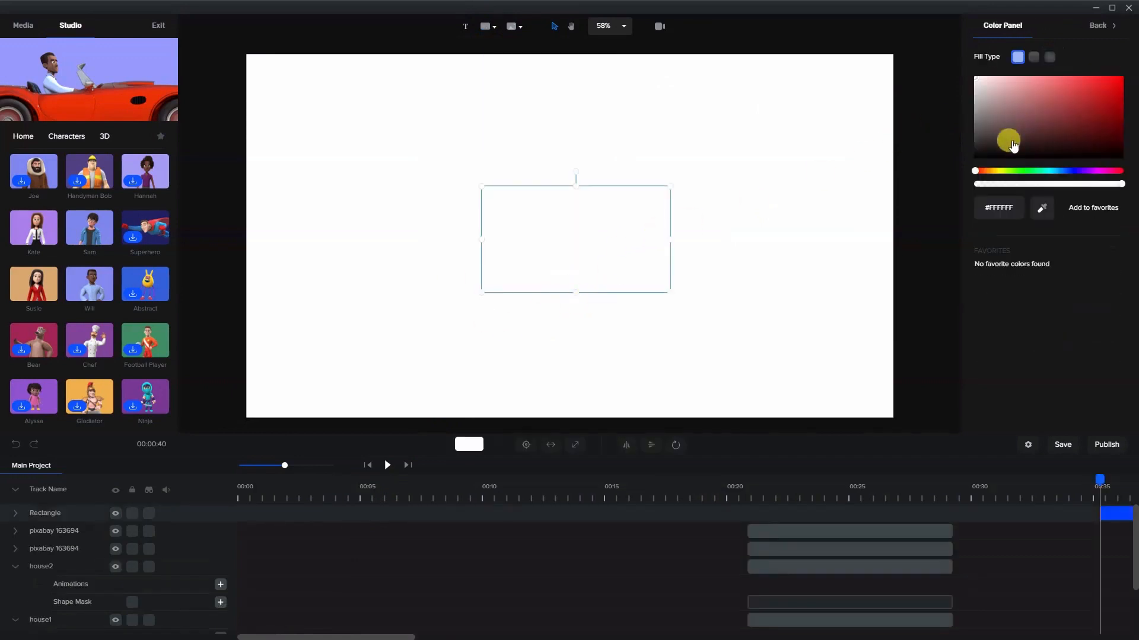
pyautogui.click(1040, 174)
pyautogui.moveTo(1024, 117); pyautogui.dragTo(1001, 78)
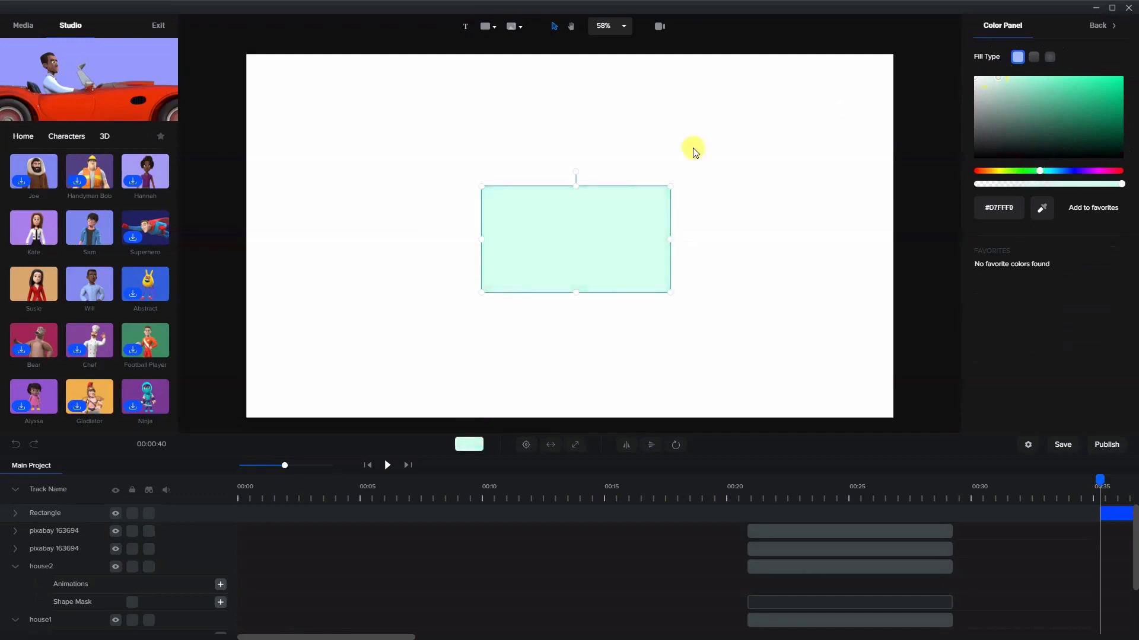
pyautogui.click(576, 447)
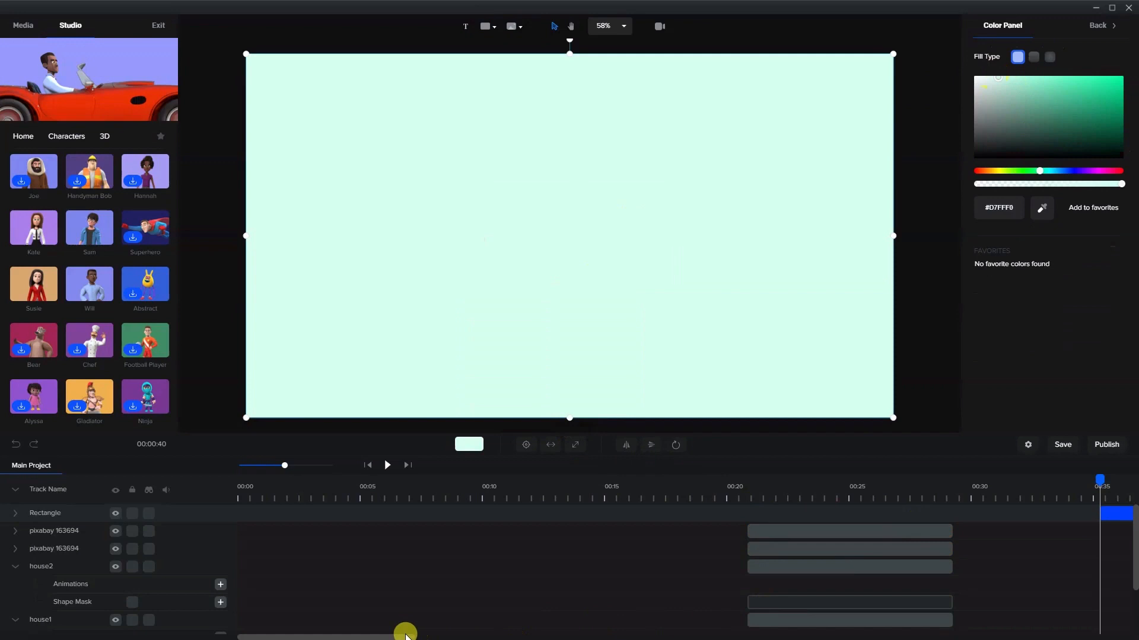
# Extend the Rectangle clip's end to about 00:44 and lock its track
pyautogui.moveTo(407, 635); pyautogui.dragTo(447, 635)
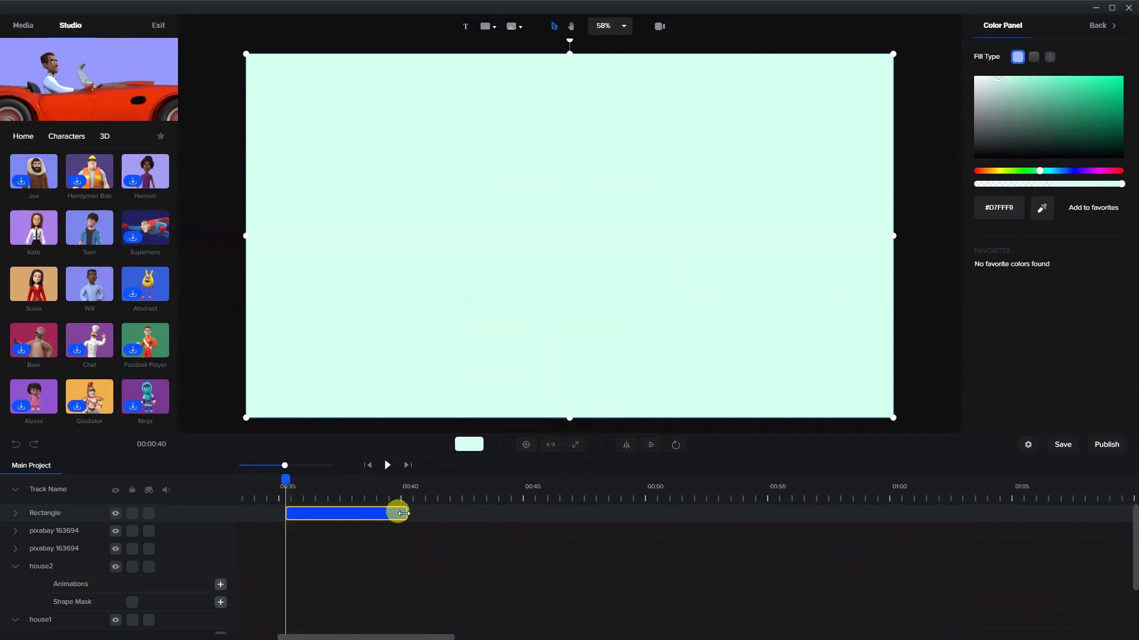
pyautogui.moveTo(404, 514); pyautogui.dragTo(503, 513)
pyautogui.click(231, 511)
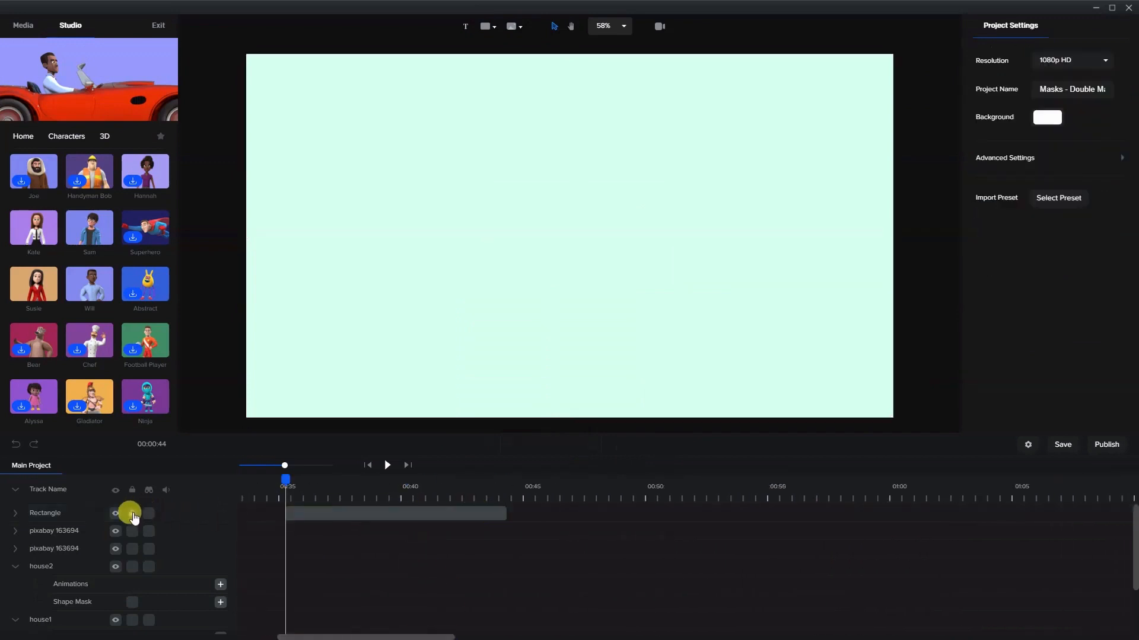
pyautogui.click(132, 513)
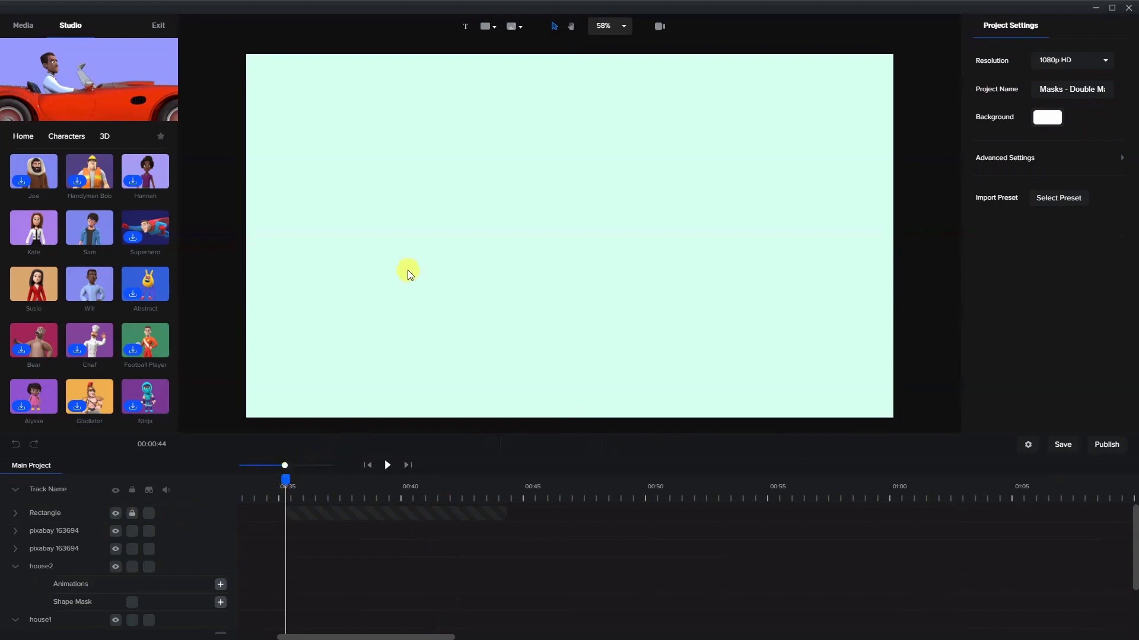
# Add a white circle shape near the canvas centre and enlarge it to a scale of 90
pyautogui.click(486, 27)
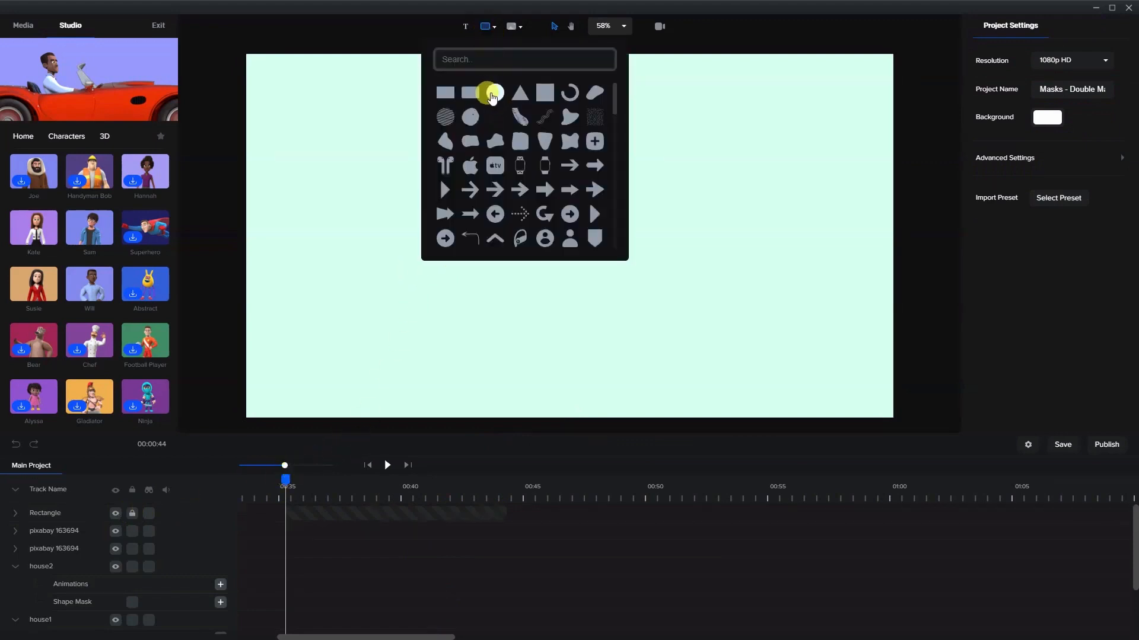
pyautogui.click(493, 93)
pyautogui.click(599, 282)
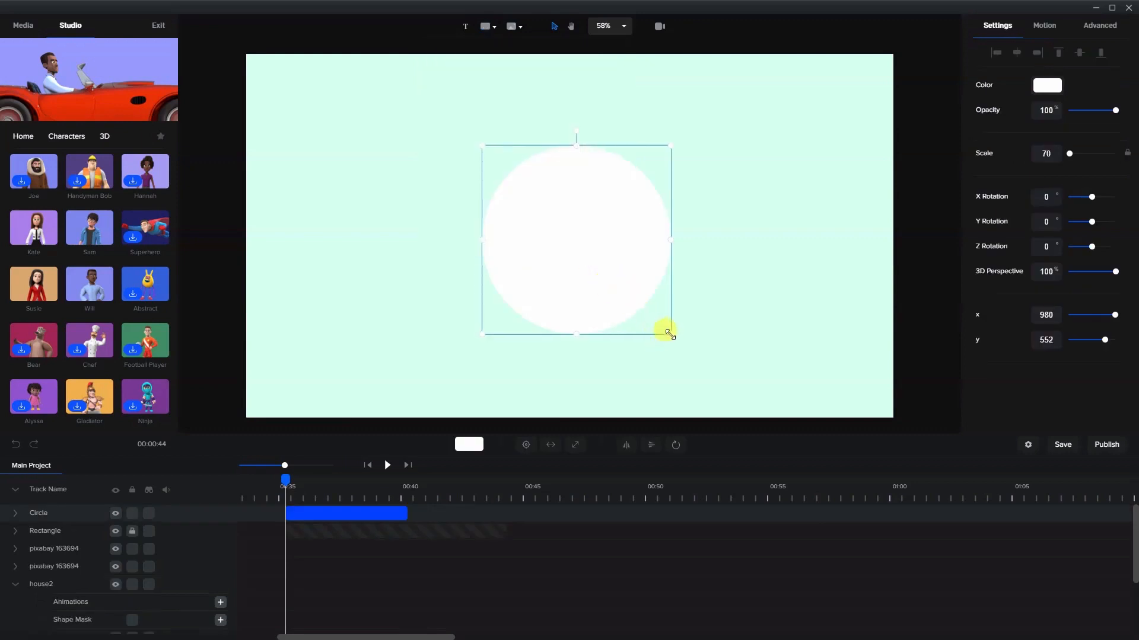
pyautogui.moveTo(670, 335); pyautogui.dragTo(700, 363)
pyautogui.moveTo(479, 147); pyautogui.dragTo(452, 126)
# Extend the circle clip's end to match the rectangle's and rename its track "circle mask 1"
pyautogui.moveTo(411, 511); pyautogui.dragTo(506, 513)
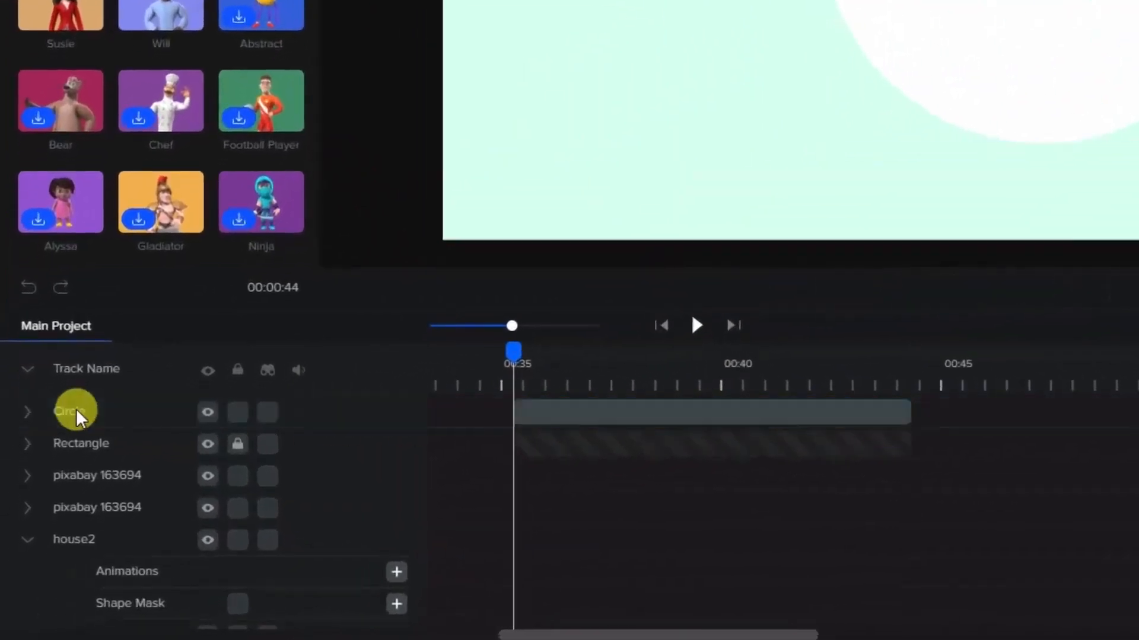
pyautogui.doubleClick(76, 409)
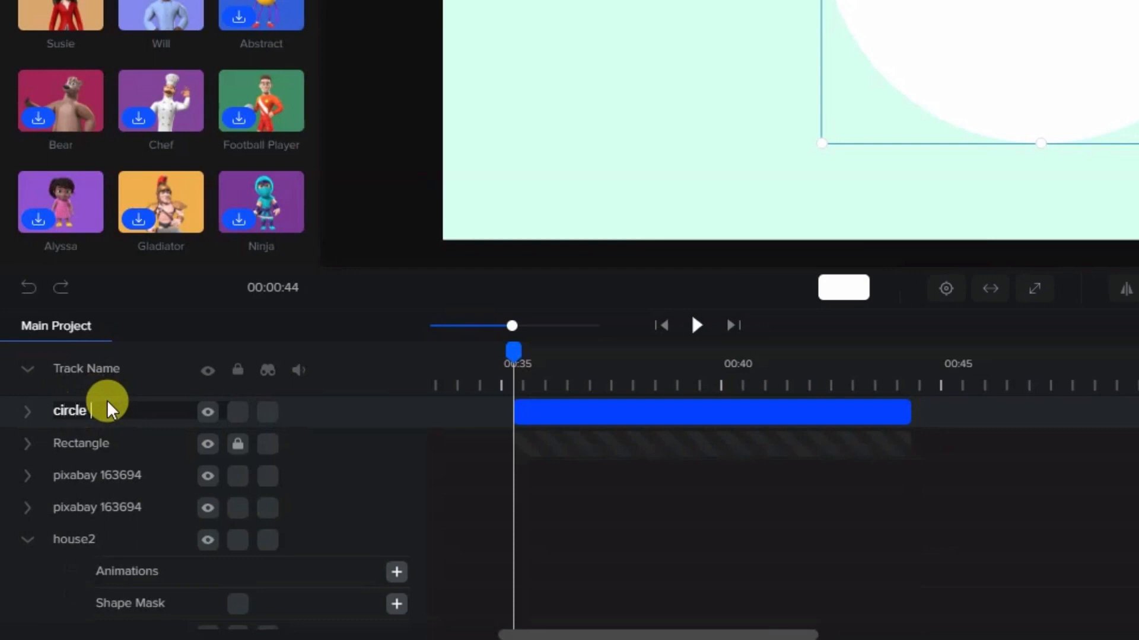
pyautogui.write('circle mask 1')
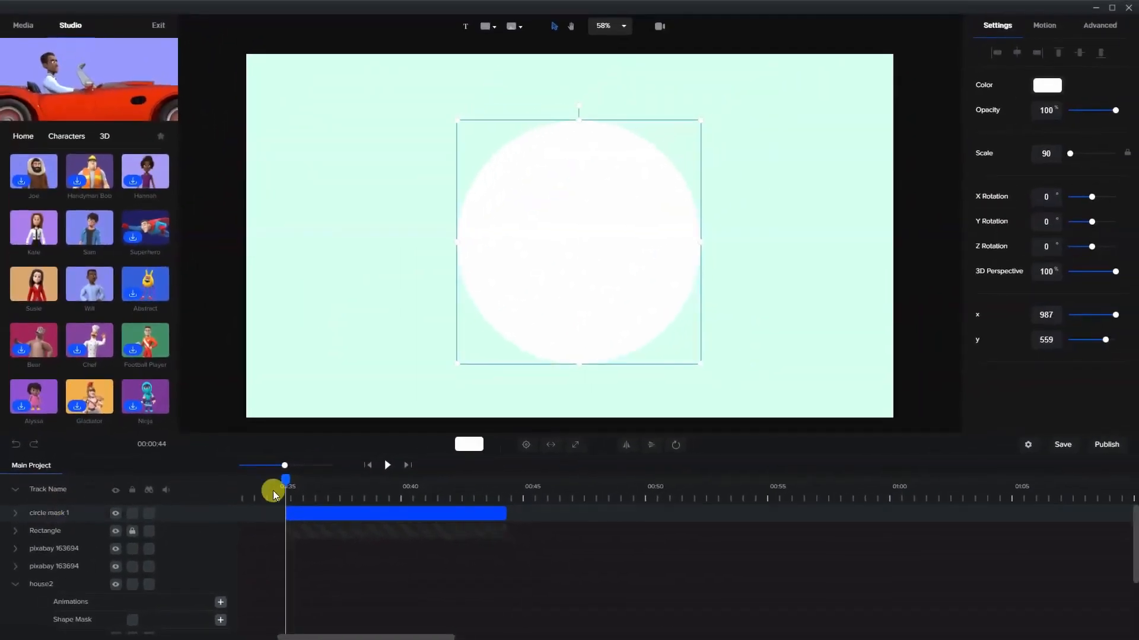
# Duplicate the circle mask 1 clip
pyautogui.click(358, 514)
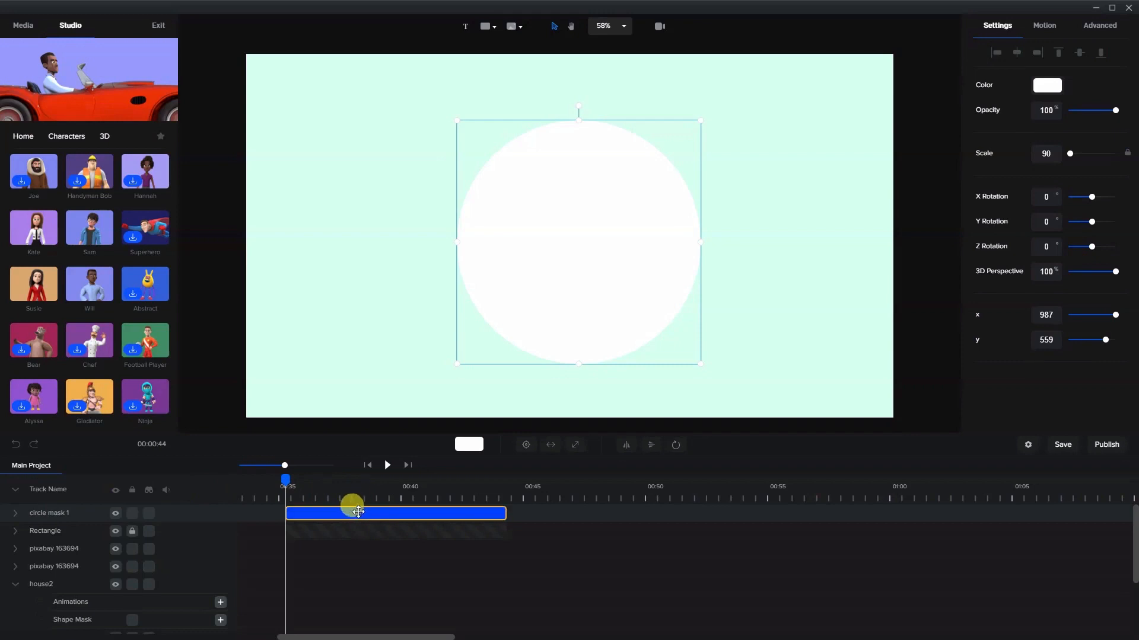
pyautogui.rightClick(357, 511)
pyautogui.click(372, 518)
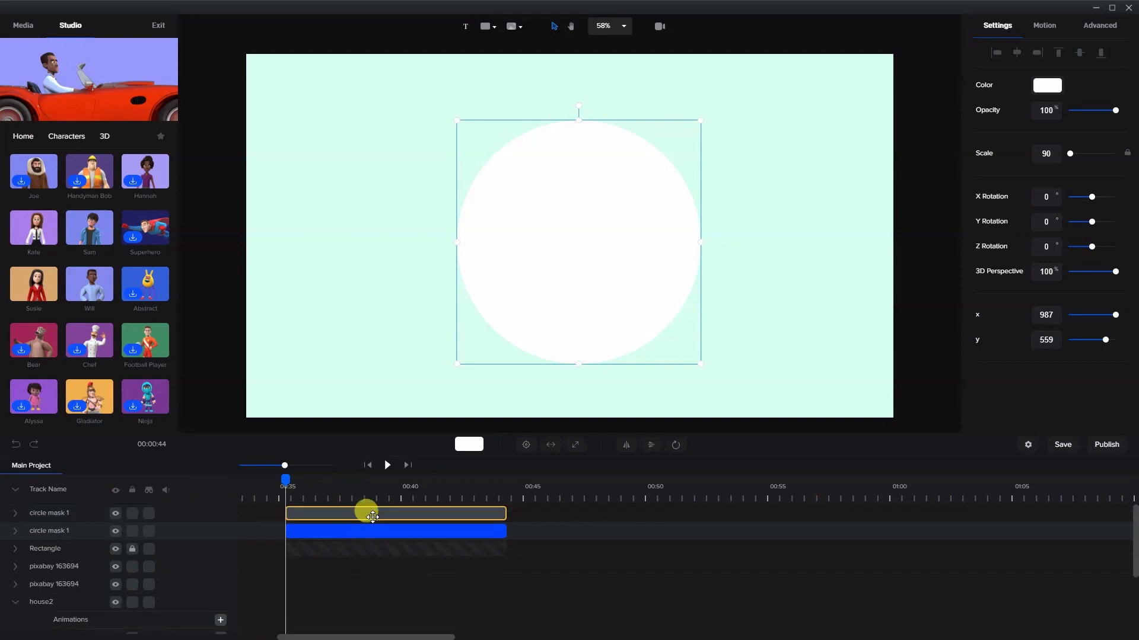
# Rename the upper circle copy's track "circle mask 2"
pyautogui.click(370, 513)
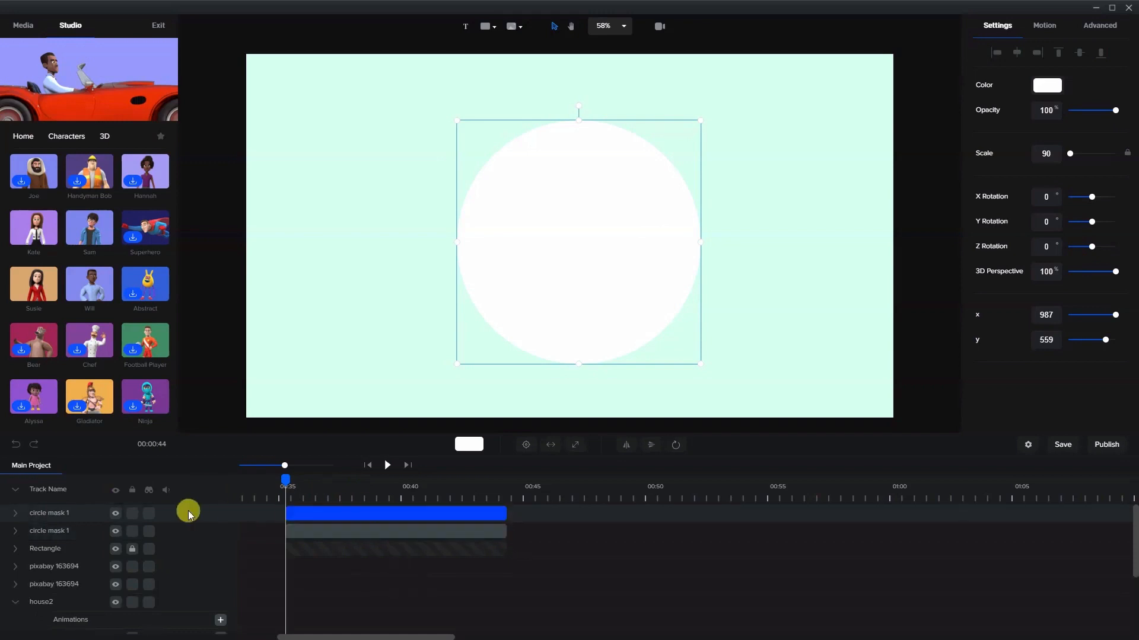
pyautogui.doubleClick(68, 511)
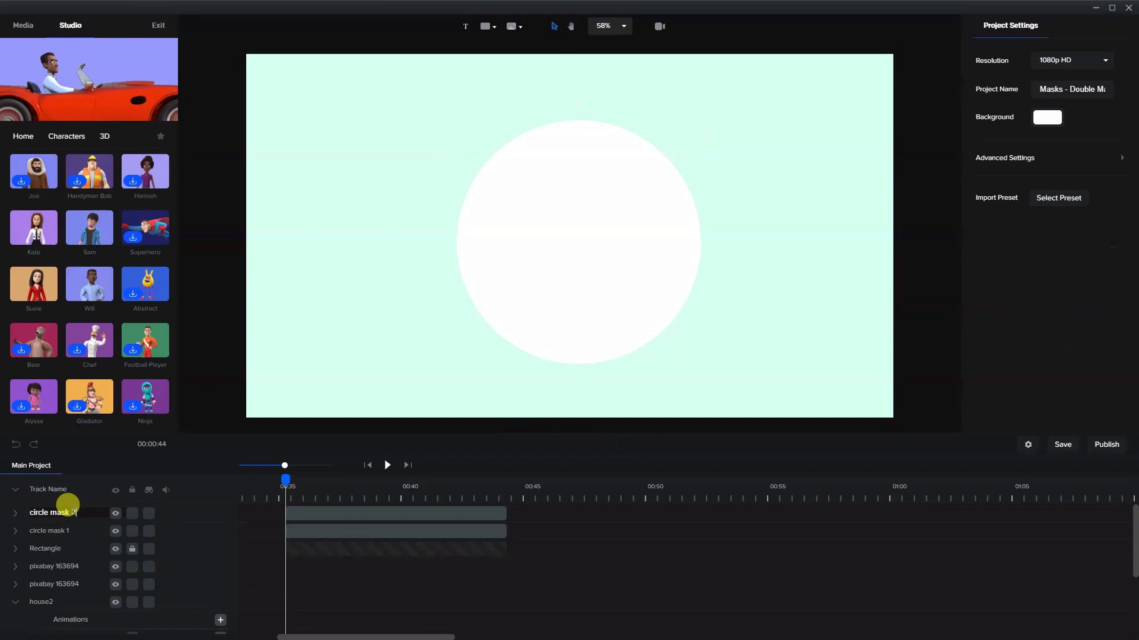
pyautogui.press('Return')
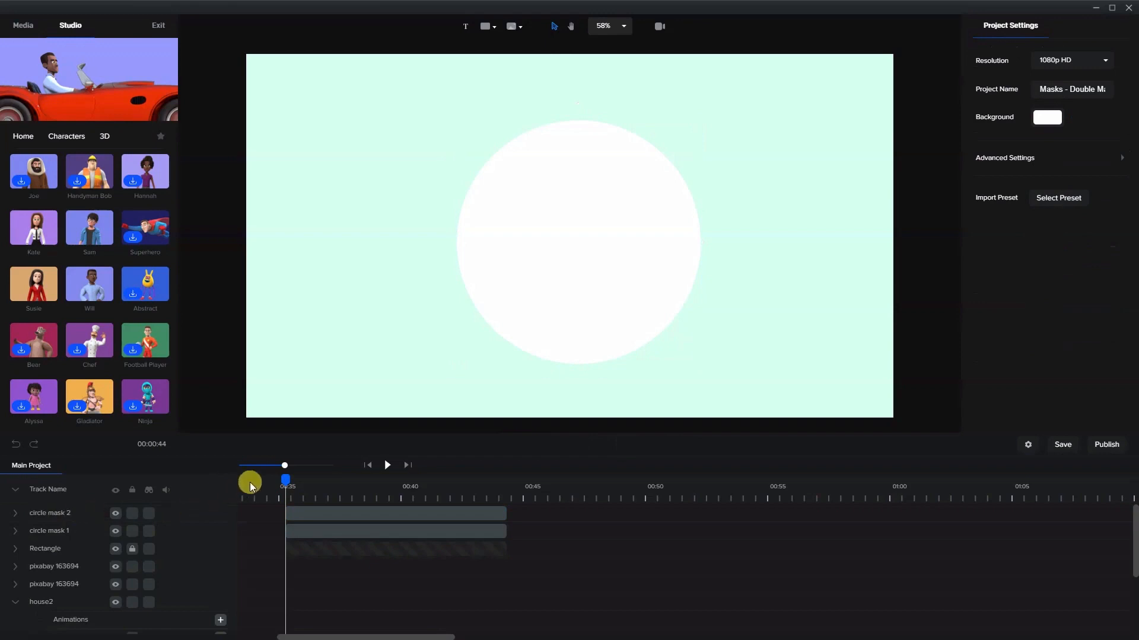
# Try offsetting the upper circle copy toward the canvas's lower-right area, and undo the change
pyautogui.click(334, 502)
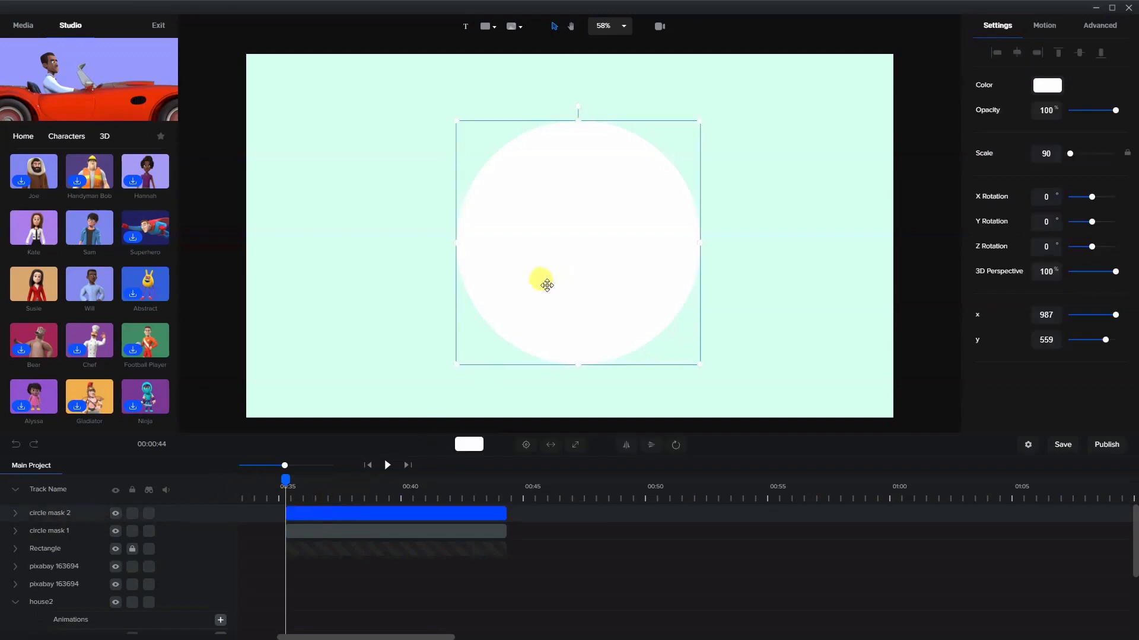
pyautogui.moveTo(541, 279); pyautogui.dragTo(713, 344)
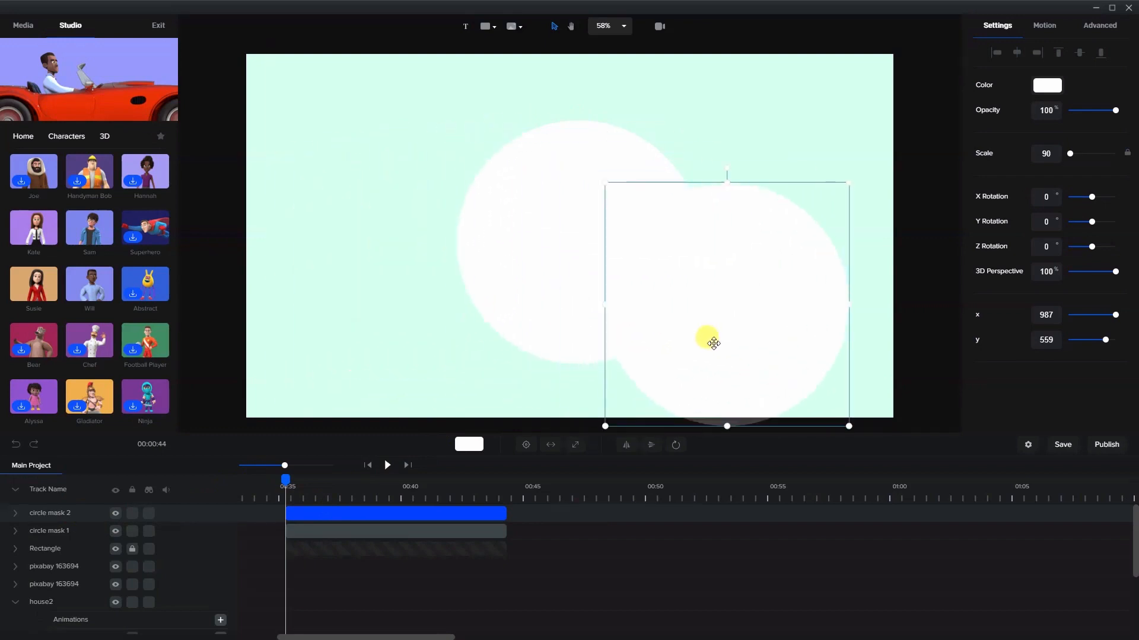
pyautogui.click(16, 444)
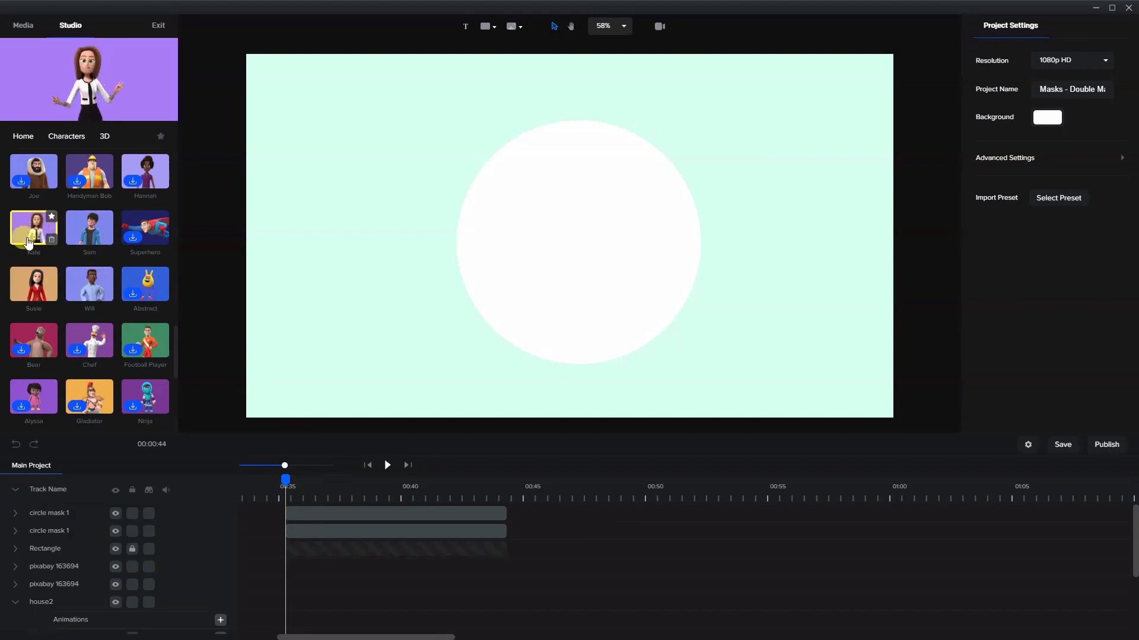
# Add the Kate and Will characters, placing Kate over the circle's right half and Will over its left half
pyautogui.moveTo(26, 237); pyautogui.dragTo(663, 233)
pyautogui.moveTo(578, 231); pyautogui.dragTo(613, 264)
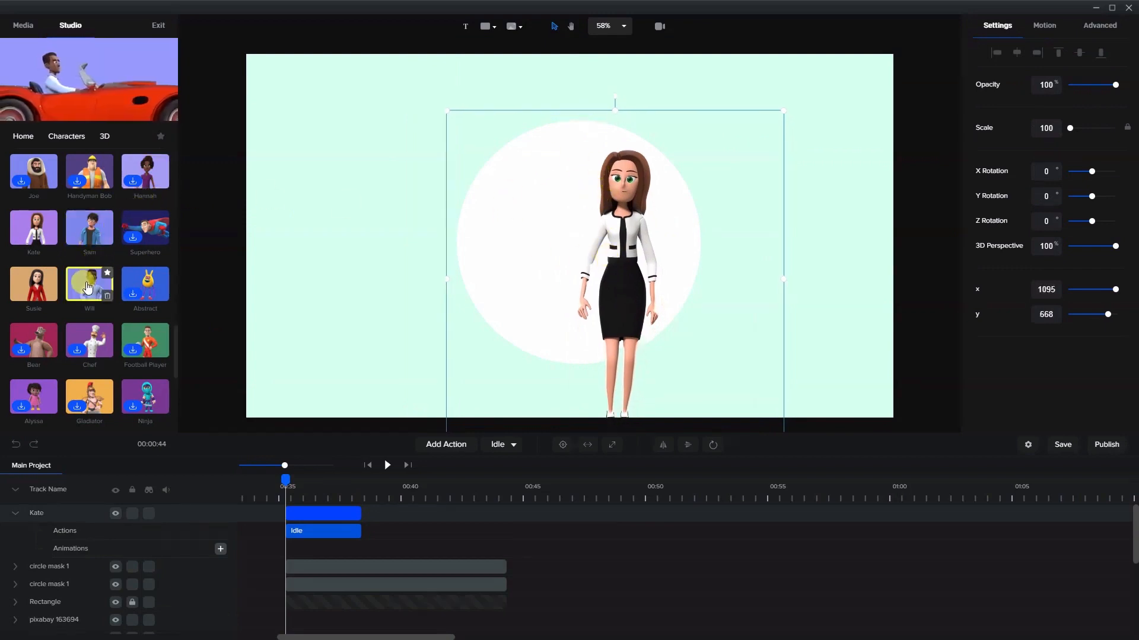
pyautogui.moveTo(88, 287); pyautogui.dragTo(457, 294)
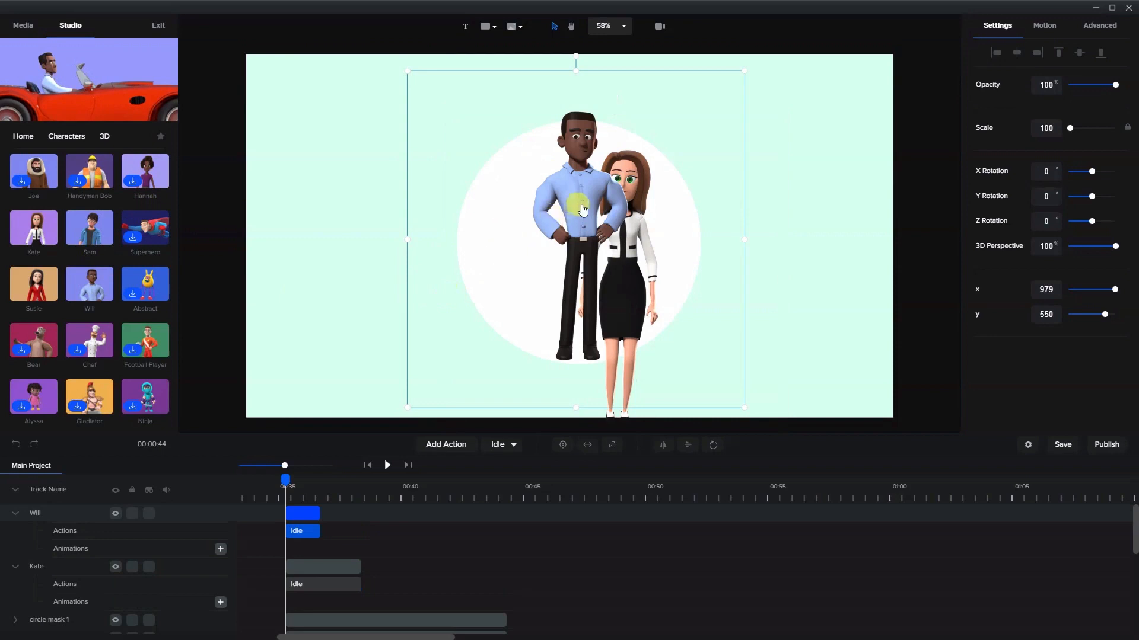
pyautogui.moveTo(574, 206); pyautogui.dragTo(526, 254)
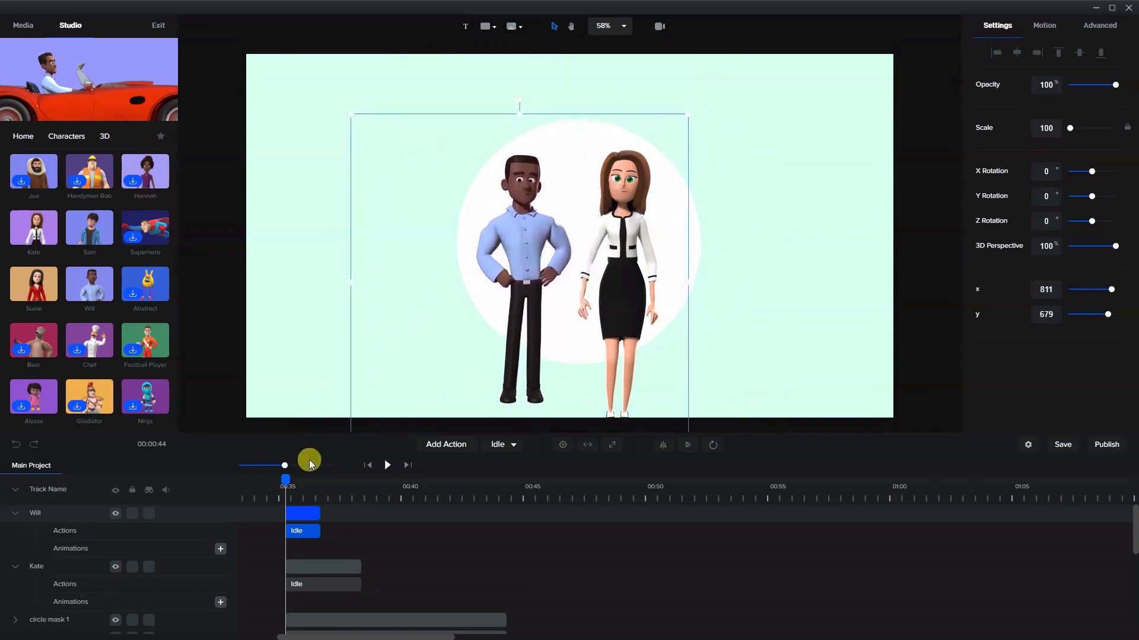
# Append Happy and Idle actions to Kate and trim her clip's end to match the circle clips
pyautogui.click(315, 568)
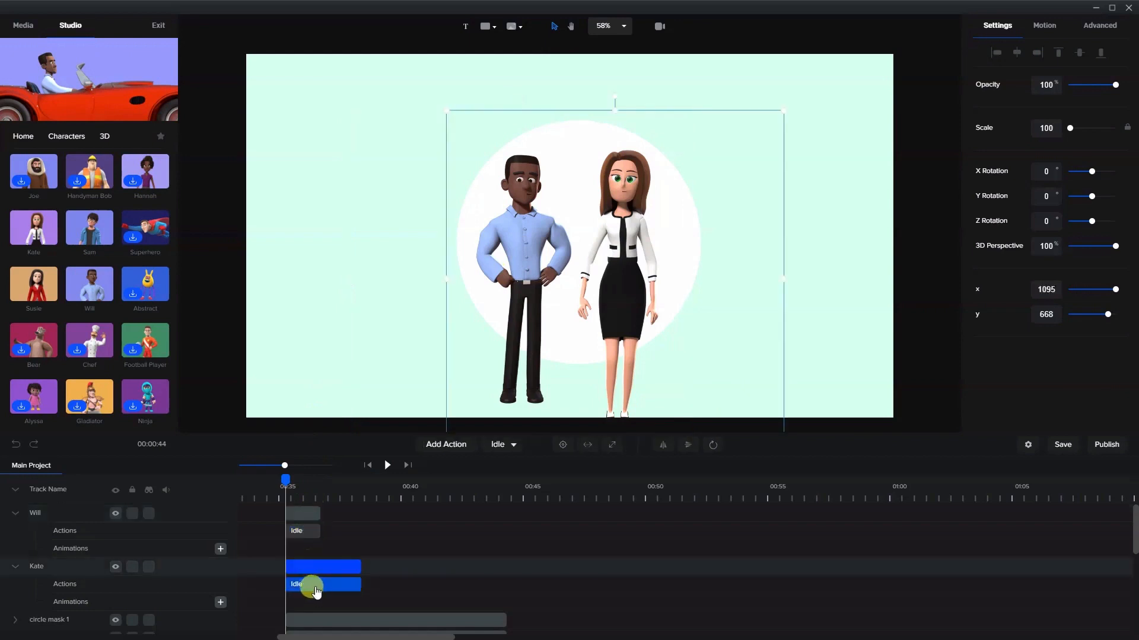
pyautogui.click(461, 455)
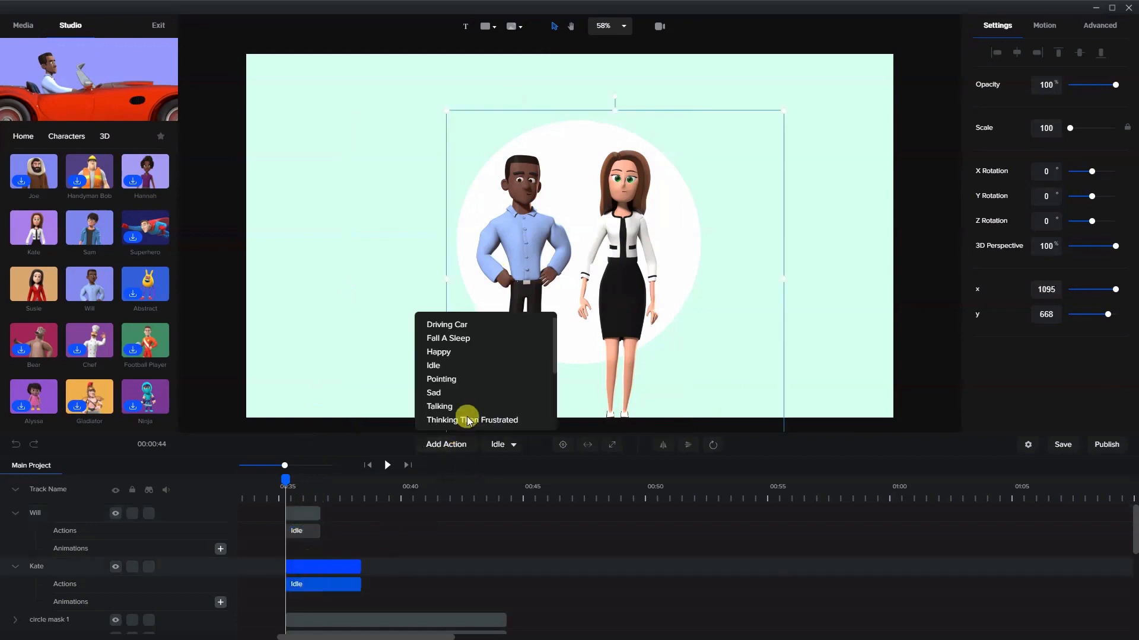
pyautogui.click(465, 351)
pyautogui.click(329, 583)
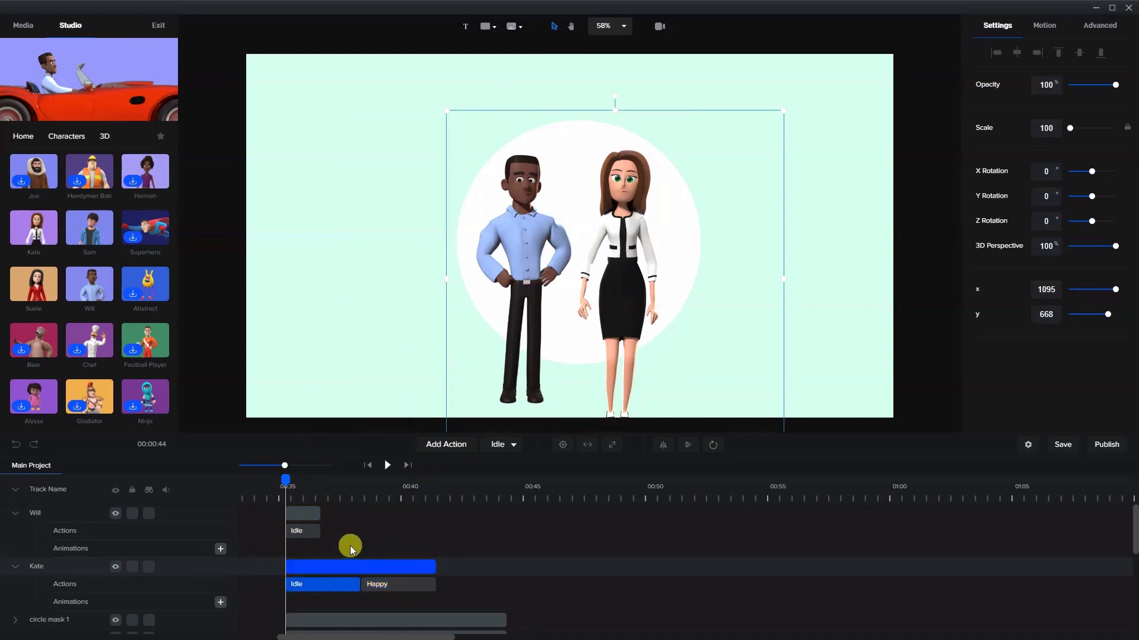
pyautogui.click(443, 461)
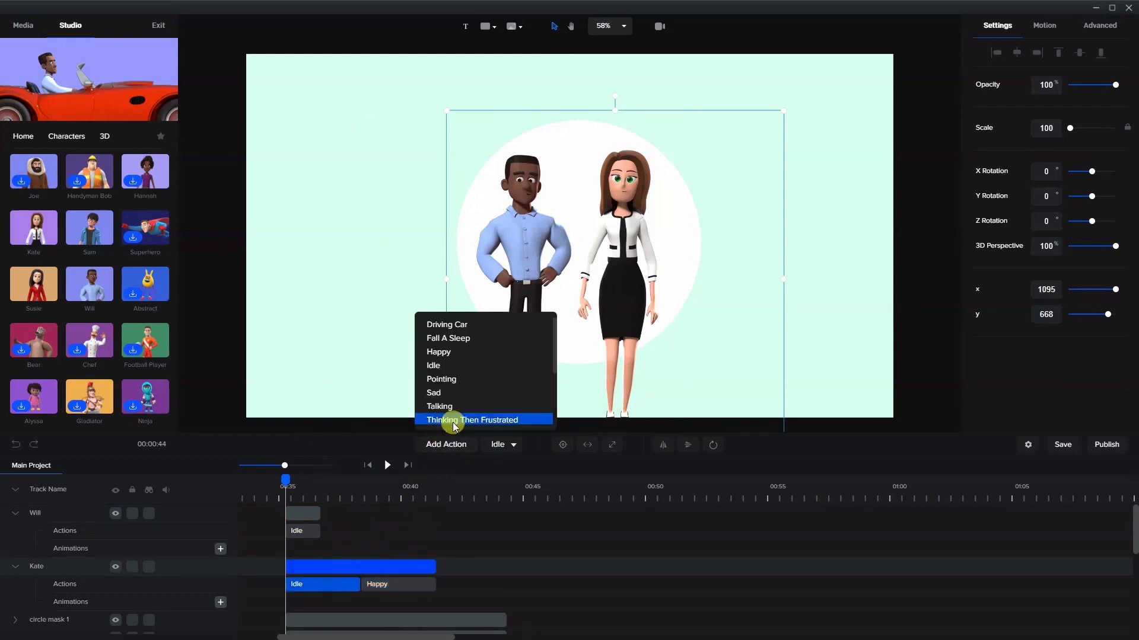
pyautogui.click(466, 365)
pyautogui.moveTo(509, 562); pyautogui.dragTo(497, 563)
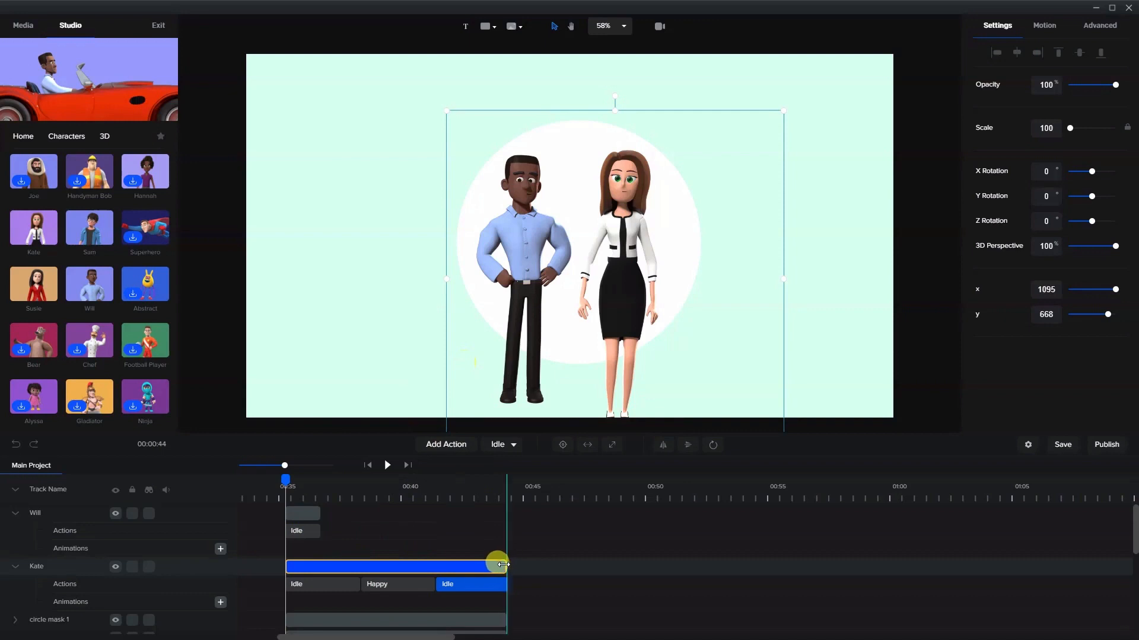
pyautogui.click(475, 546)
# Append Wave and Idle actions to Will following his first Idle action
pyautogui.click(310, 512)
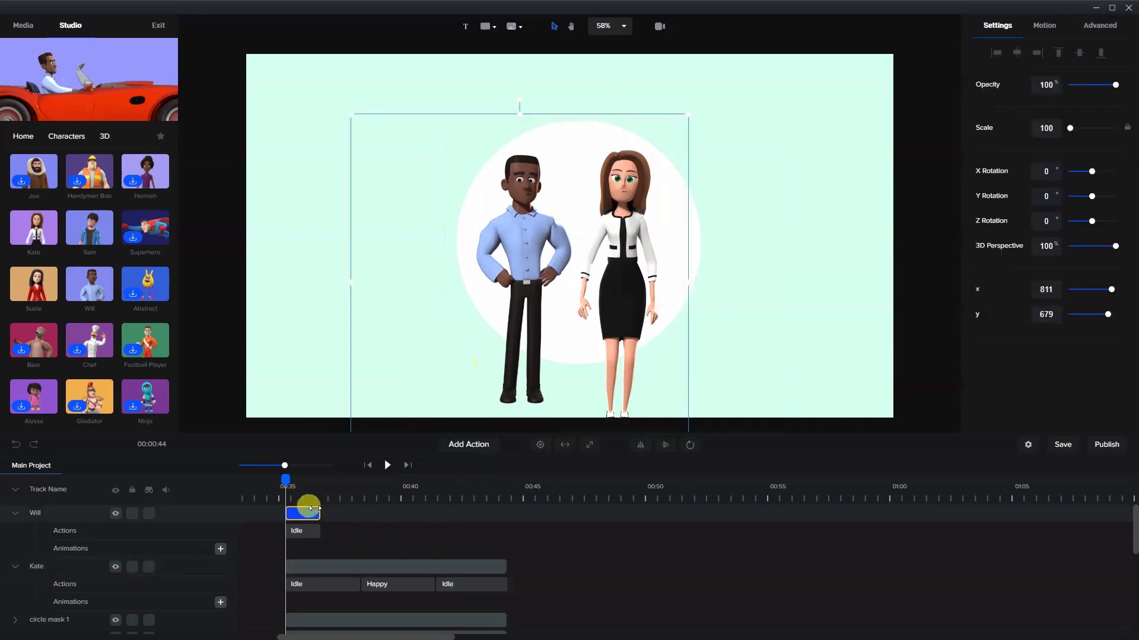
pyautogui.click(452, 445)
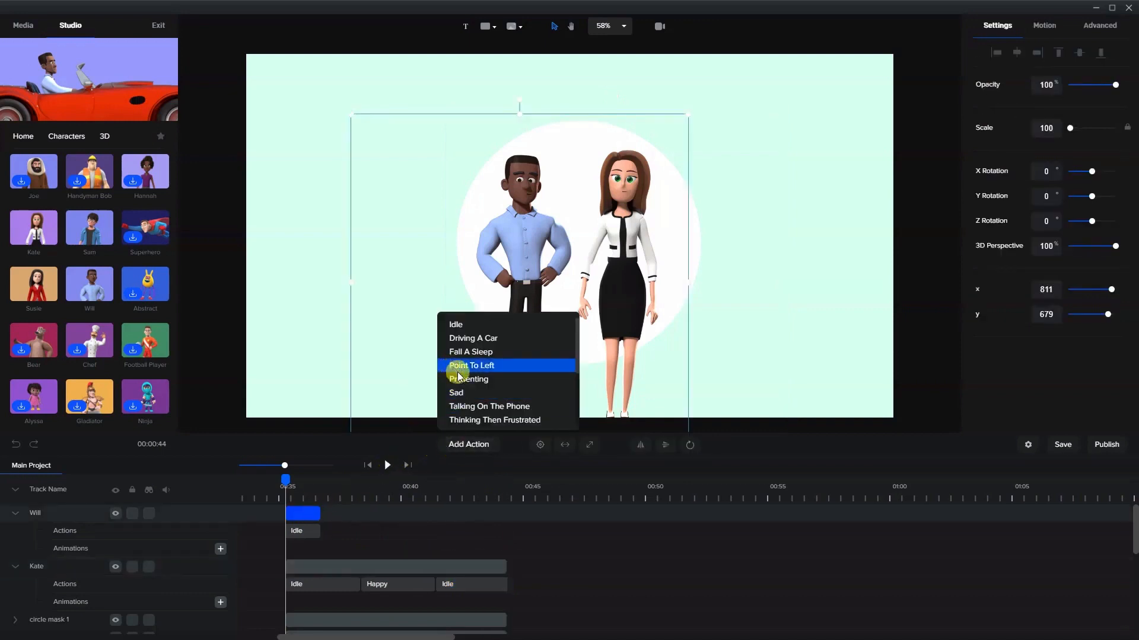
pyautogui.scroll(-2, 468, 385)
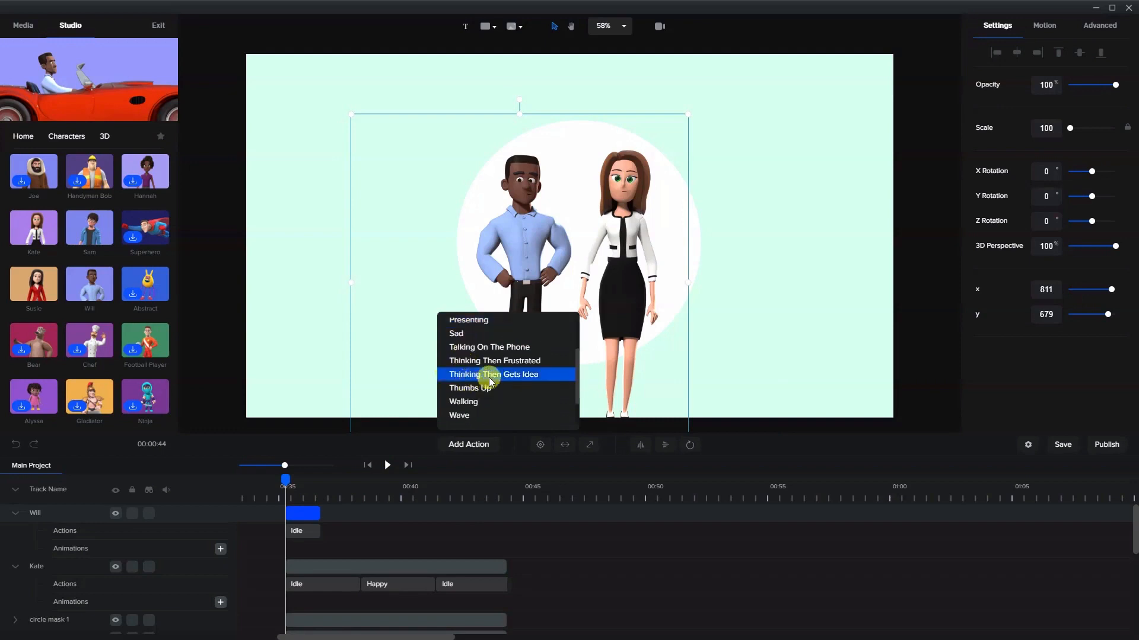
pyautogui.click(467, 420)
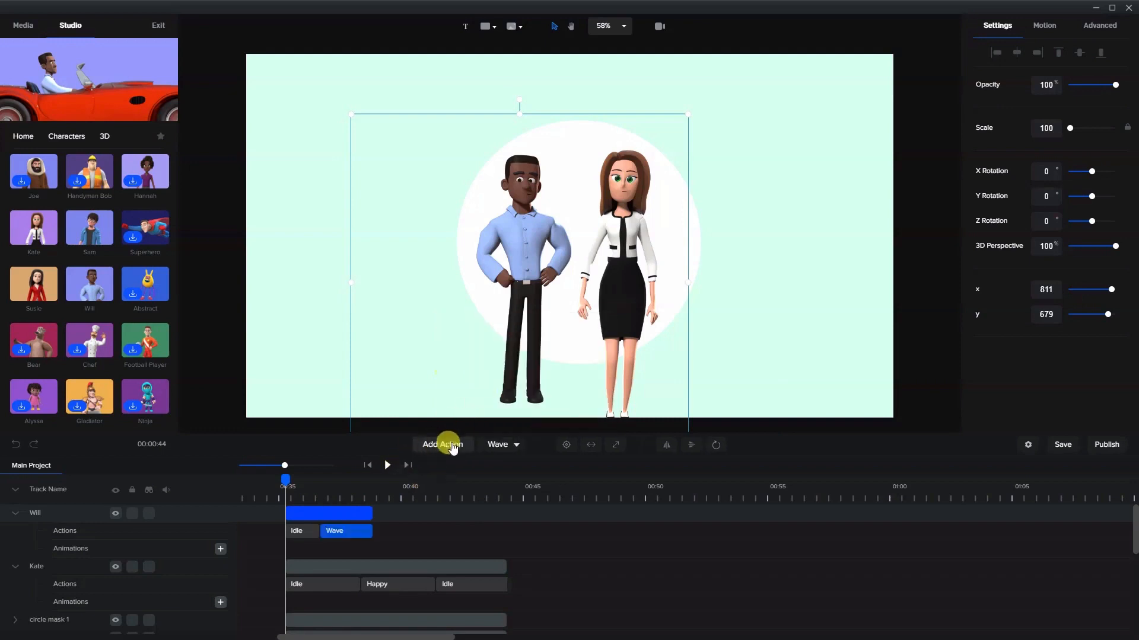
pyautogui.click(447, 444)
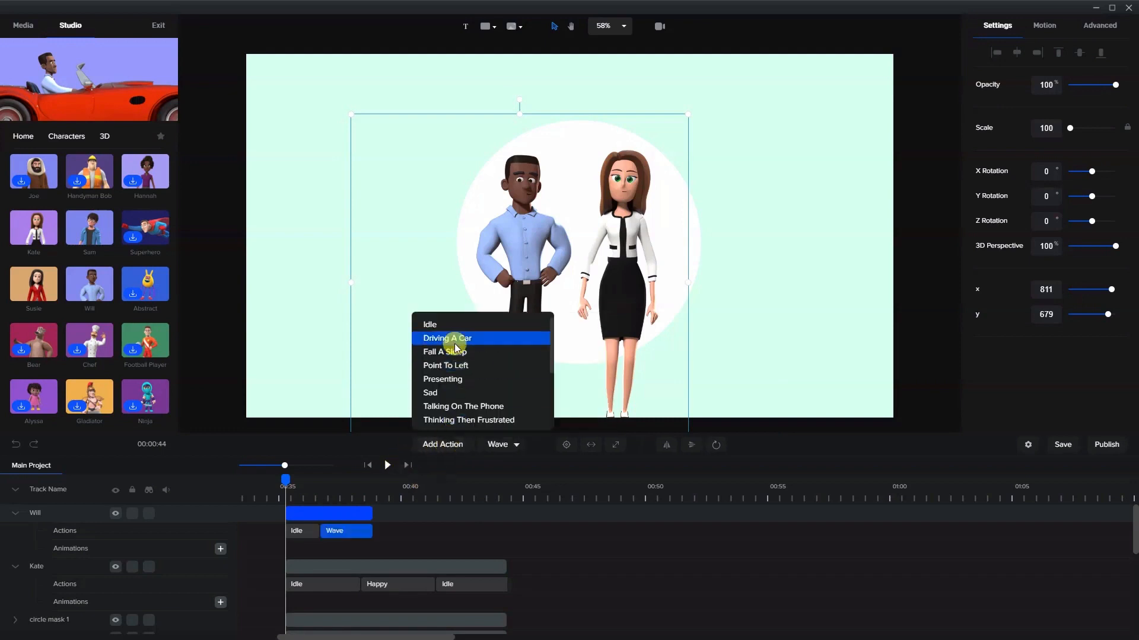
pyautogui.click(428, 324)
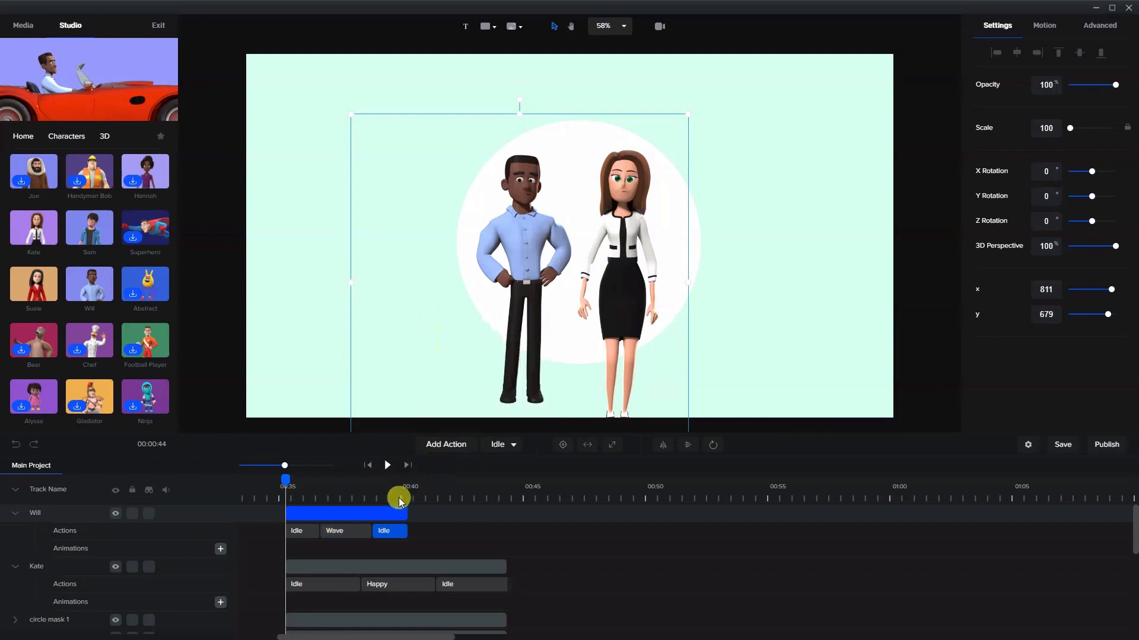
# Append Thumbs Up and Idle actions to the end of Will's action track, and play the scene to check them
pyautogui.click(436, 445)
pyautogui.scroll(-5, 463, 394)
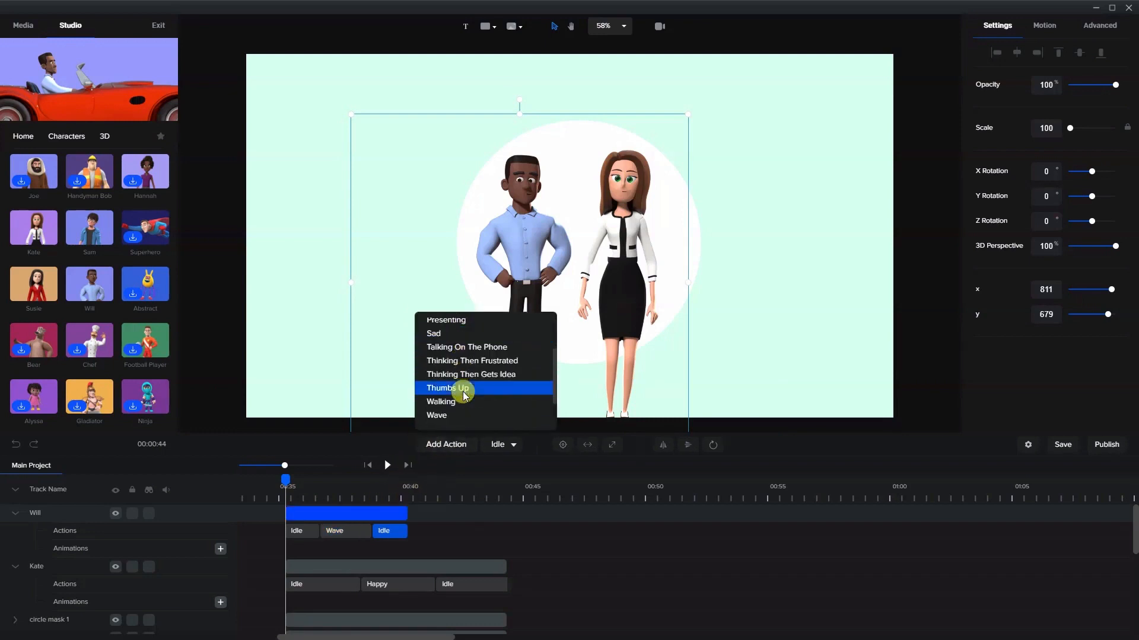
pyautogui.scroll(5, 461, 411)
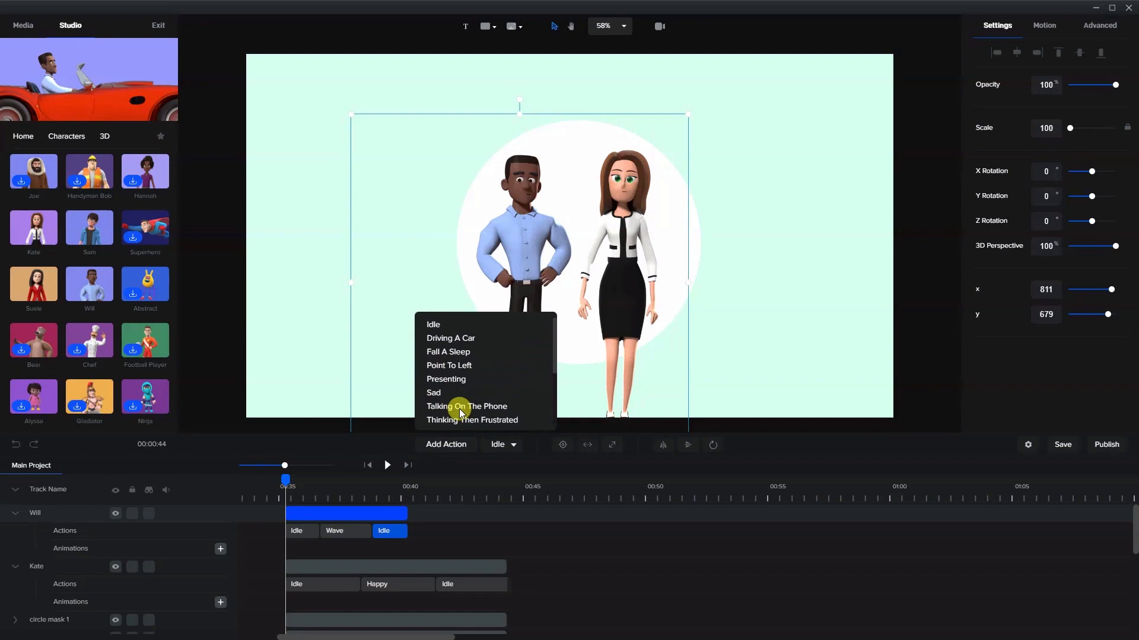
pyautogui.scroll(-2, 460, 379)
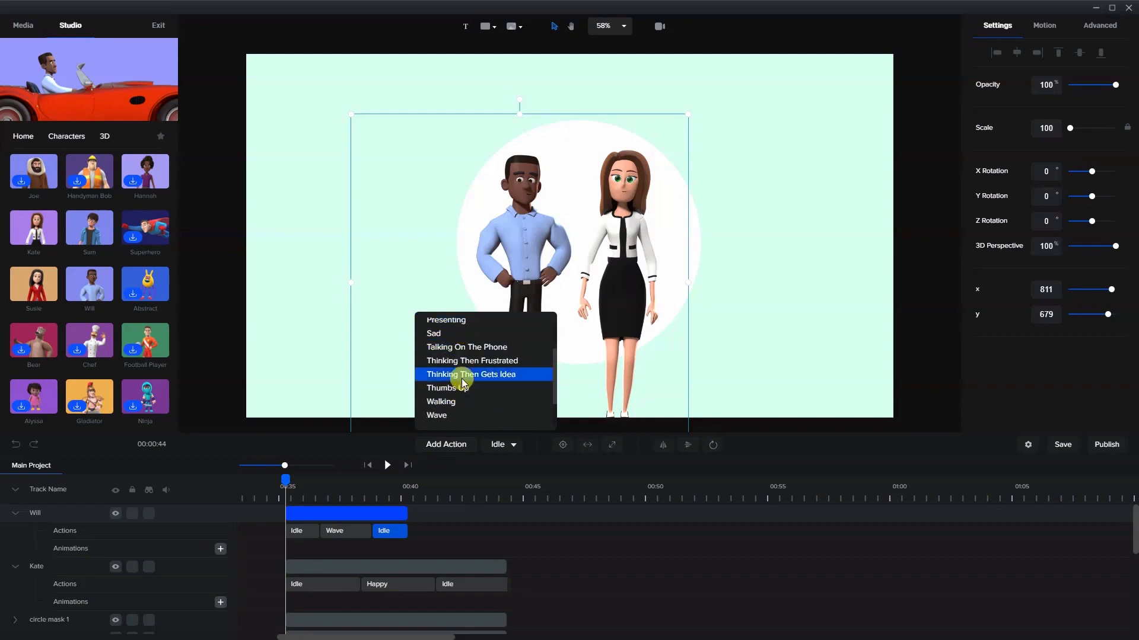
pyautogui.click(458, 393)
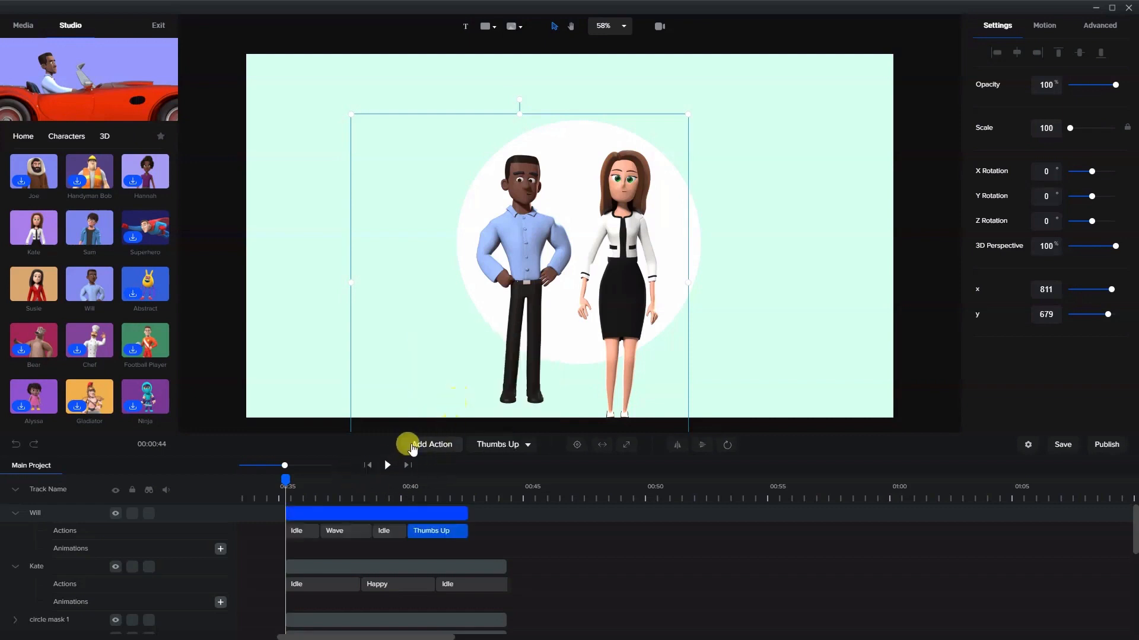
pyautogui.click(415, 443)
pyautogui.click(419, 325)
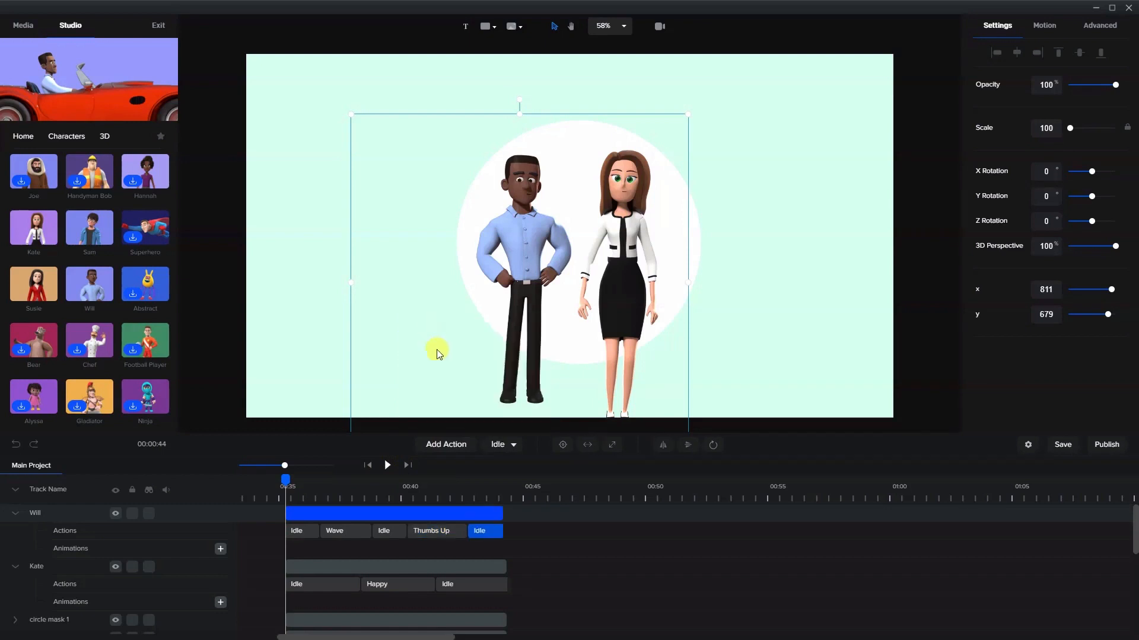
pyautogui.moveTo(499, 513); pyautogui.dragTo(504, 513)
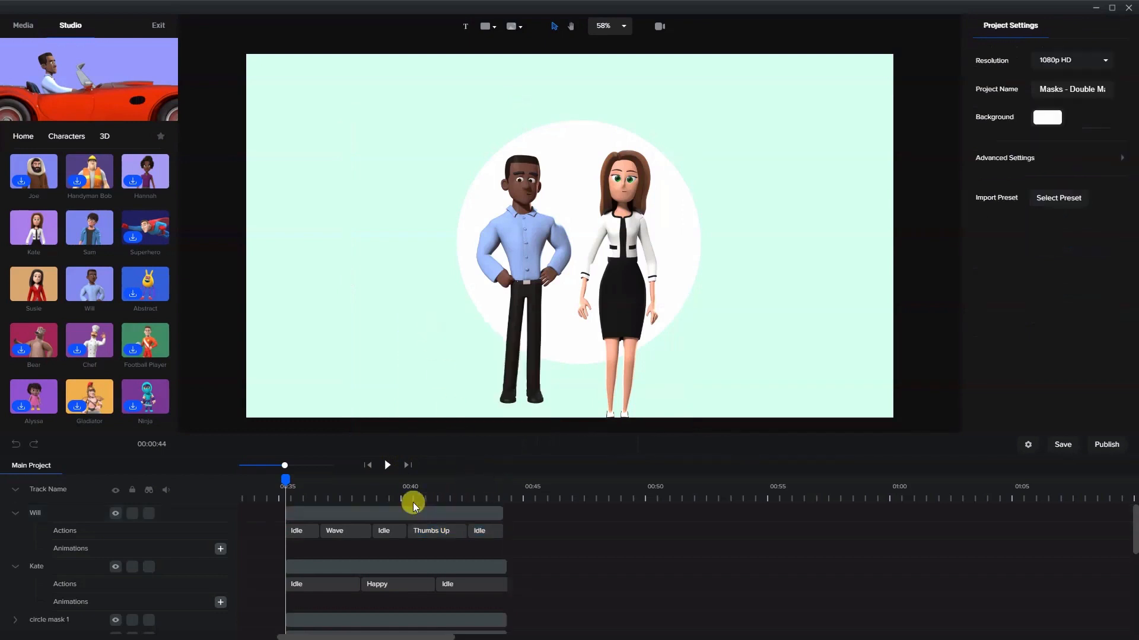
pyautogui.click(382, 466)
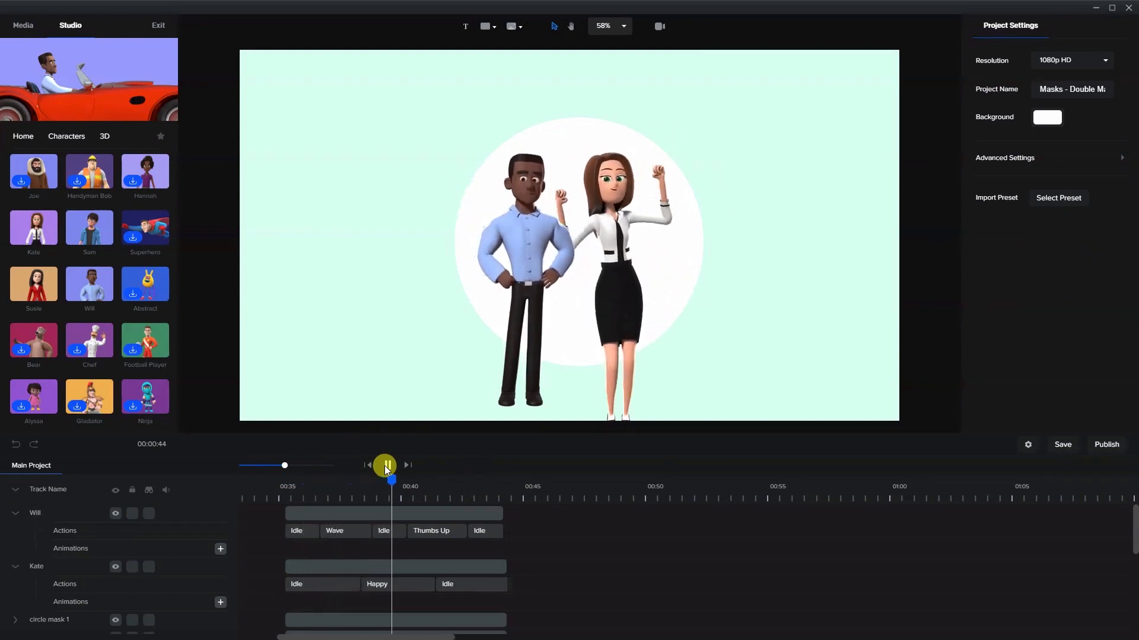
pyautogui.click(385, 466)
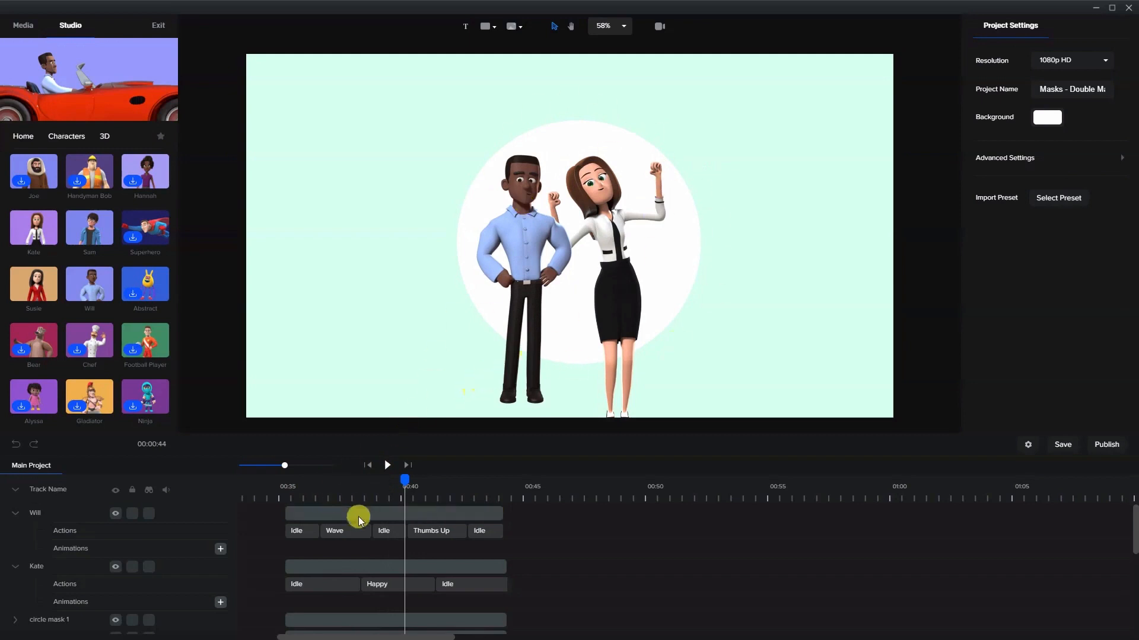
# Duplicate the circle mask 1 shape and rename the middle of the three circle tracks as circle mask 2
pyautogui.scroll(-1, 359, 520)
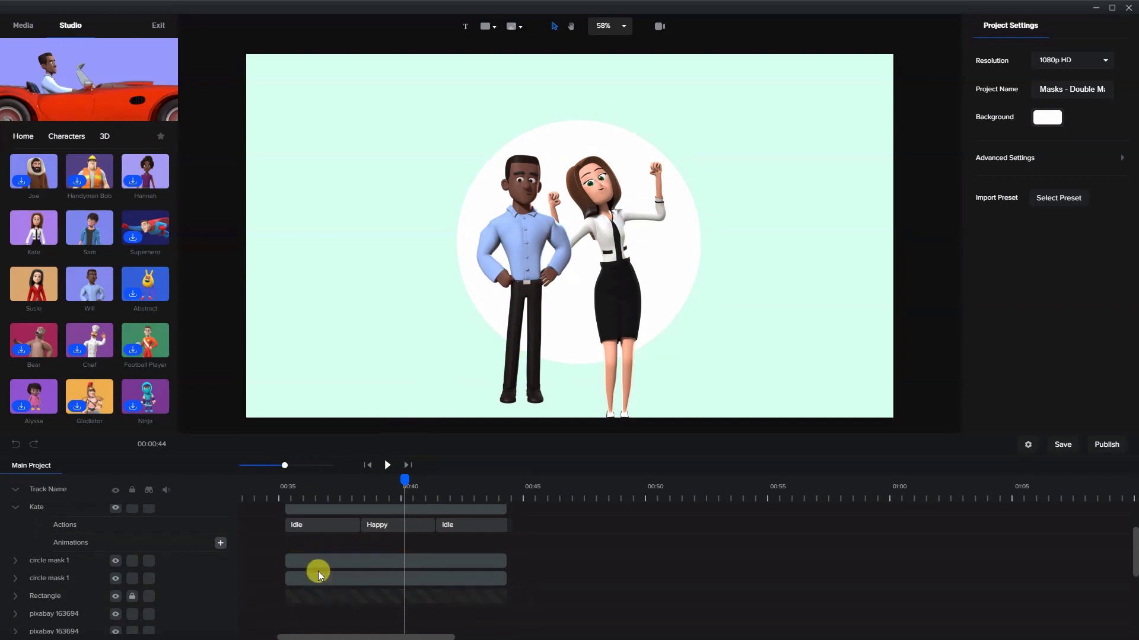
pyautogui.rightClick(307, 555)
pyautogui.click(331, 571)
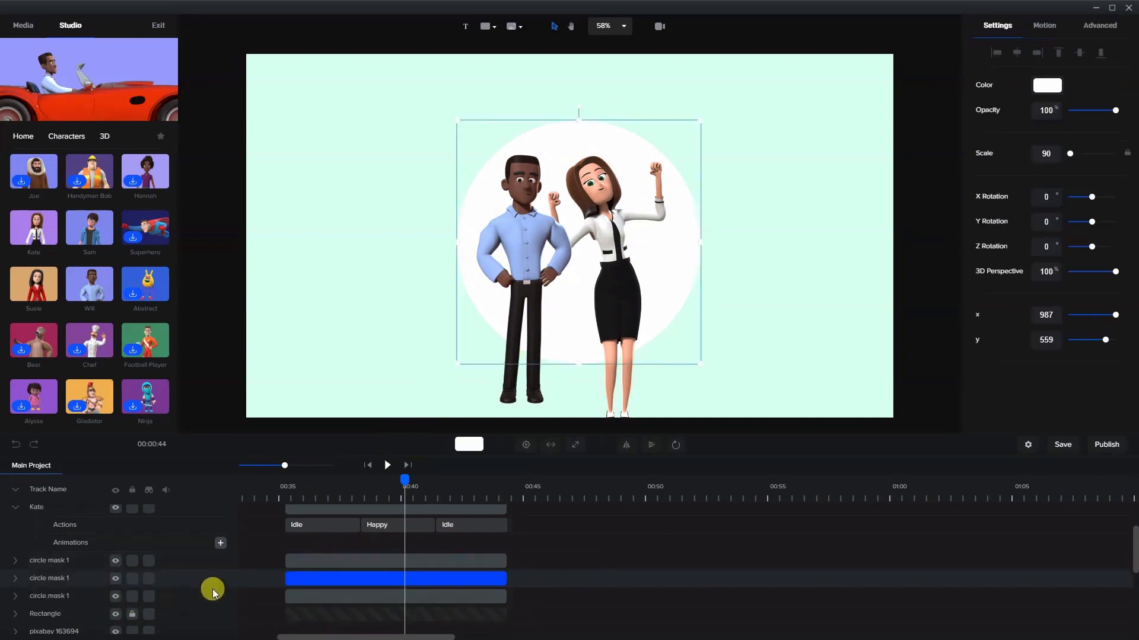
pyautogui.click(315, 594)
pyautogui.click(58, 580)
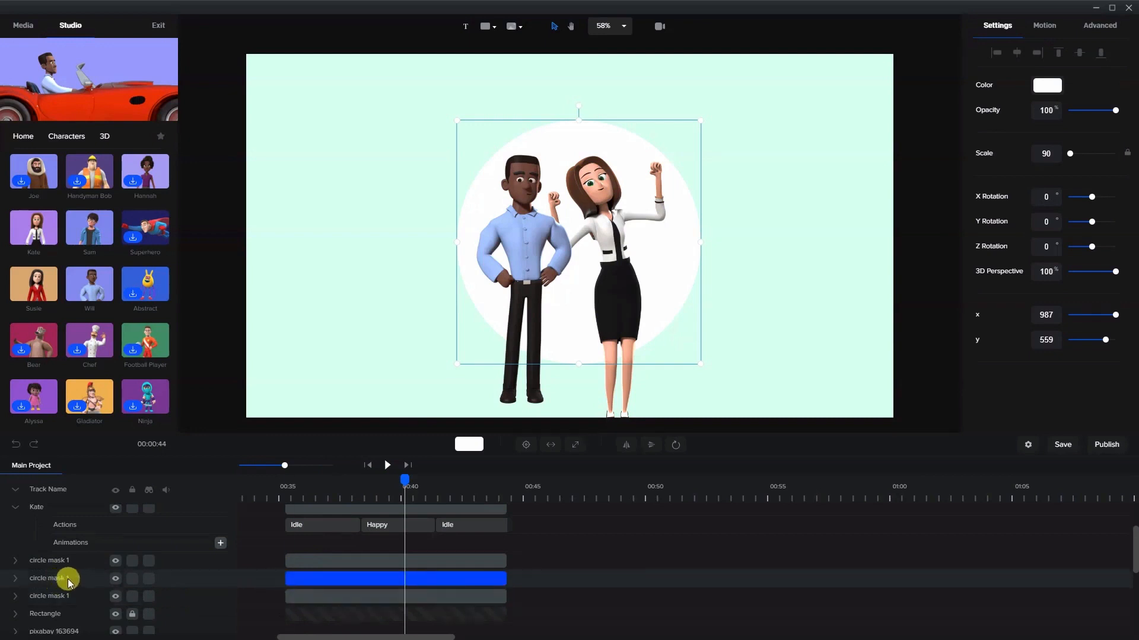
pyautogui.doubleClick(70, 581)
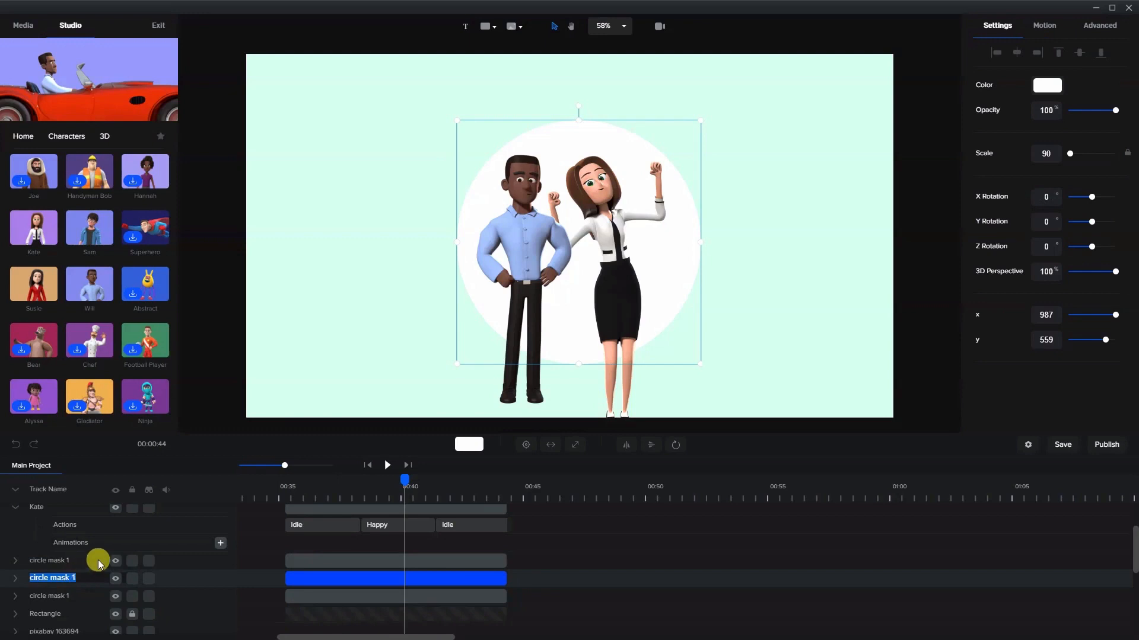
pyautogui.press('Right')
pyautogui.press('BackSpace')
pyautogui.write('2')
pyautogui.press('Return')
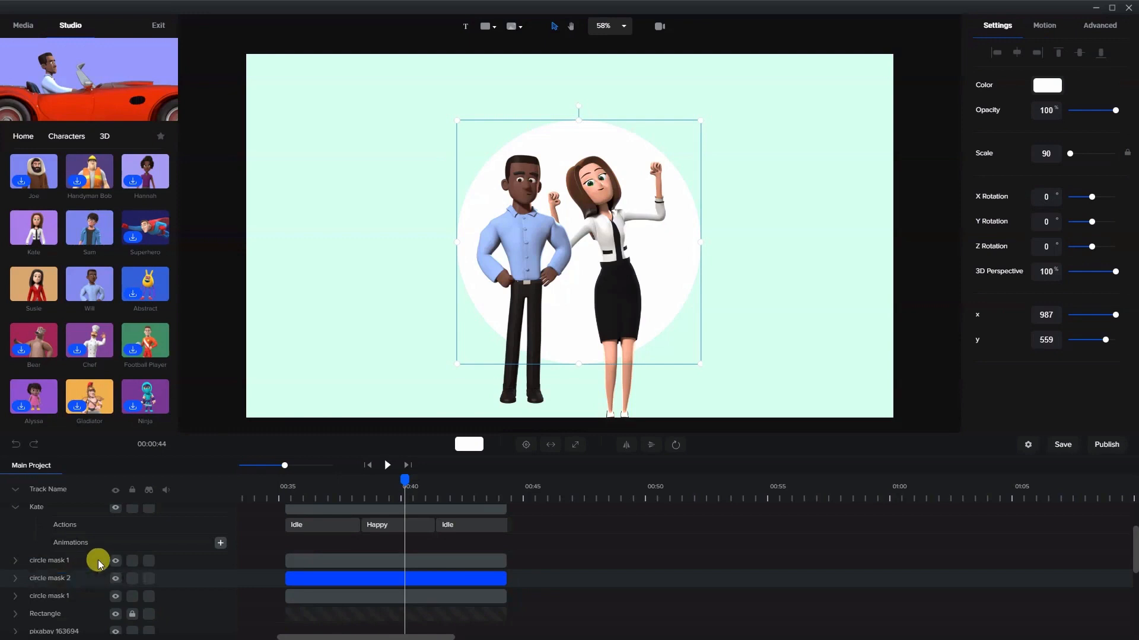
# Rename the lowest circle track, just above the Rectangle track, as circle BG
pyautogui.click(310, 592)
pyautogui.doubleClick(64, 595)
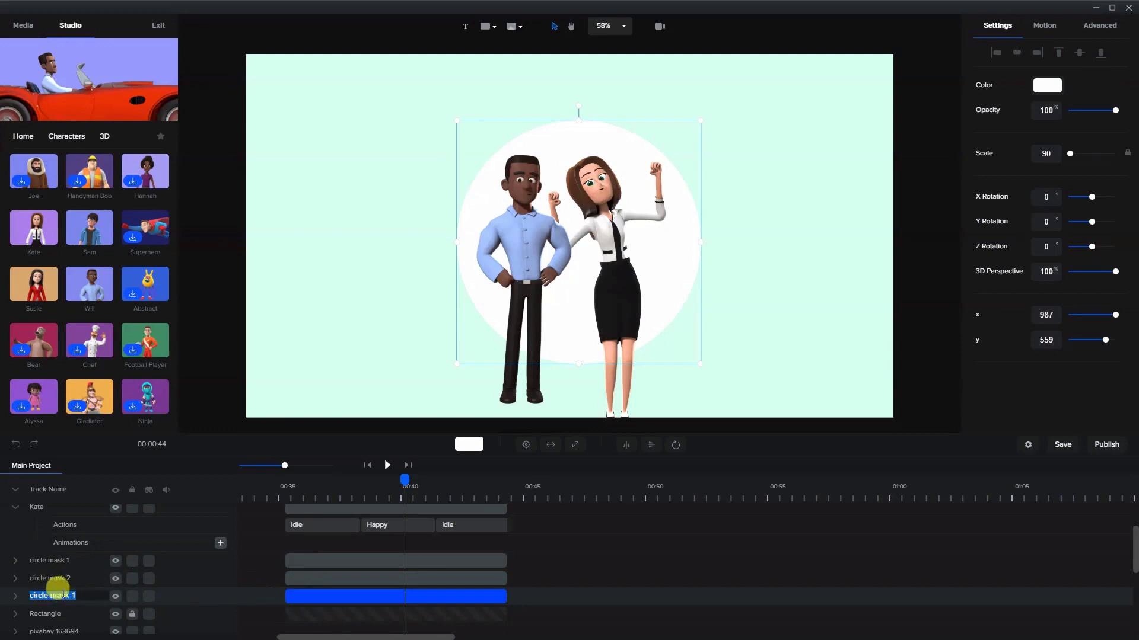
pyautogui.press('Right')
pyautogui.press('BackSpace')
pyautogui.press('BackSpace')
pyautogui.press('BackSpace')
pyautogui.press('BackSpace')
pyautogui.press('BackSpace')
pyautogui.press('BackSpace')
pyautogui.write('BG')
pyautogui.click(290, 598)
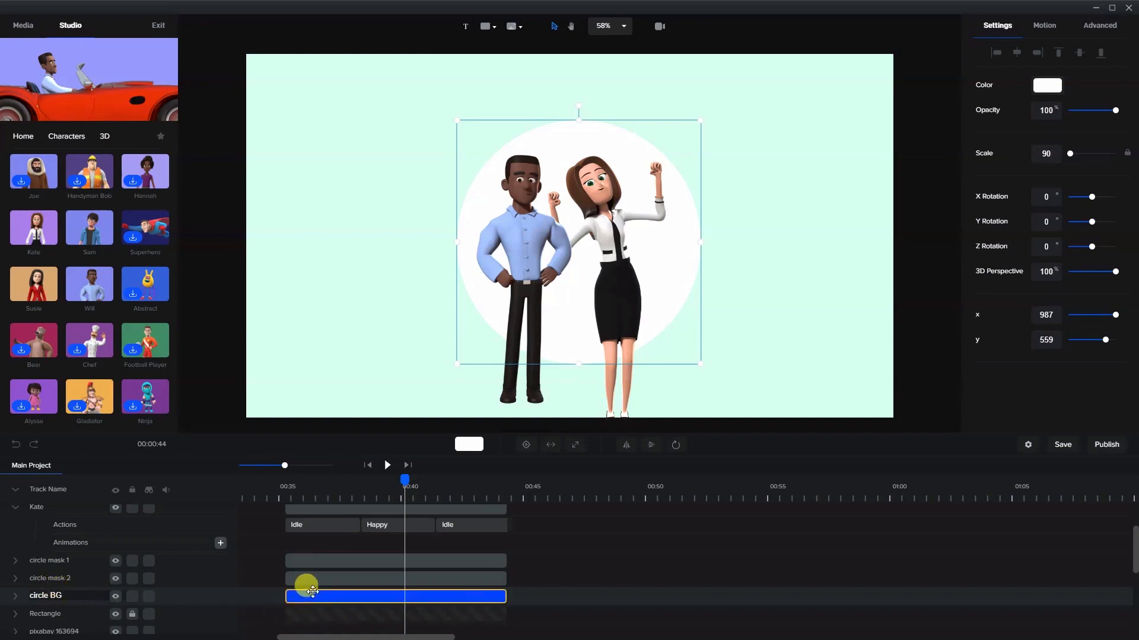
pyautogui.click(328, 597)
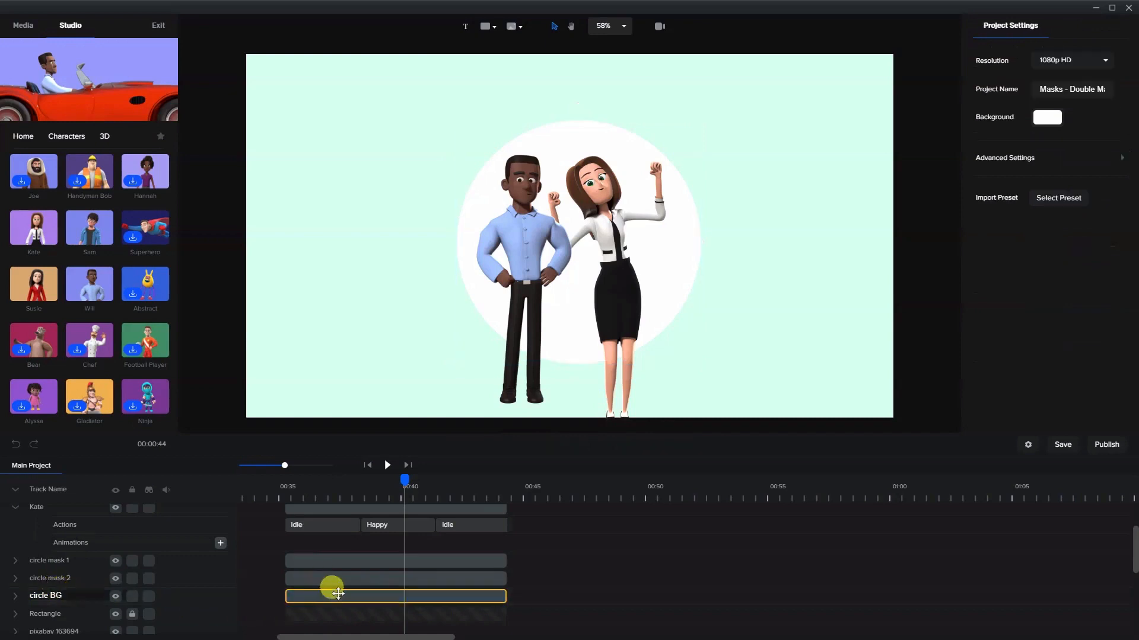
# Move the playhead to about 00:37, during Will's wave, and mask Kate with circle mask 1
pyautogui.moveTo(396, 500); pyautogui.dragTo(332, 503)
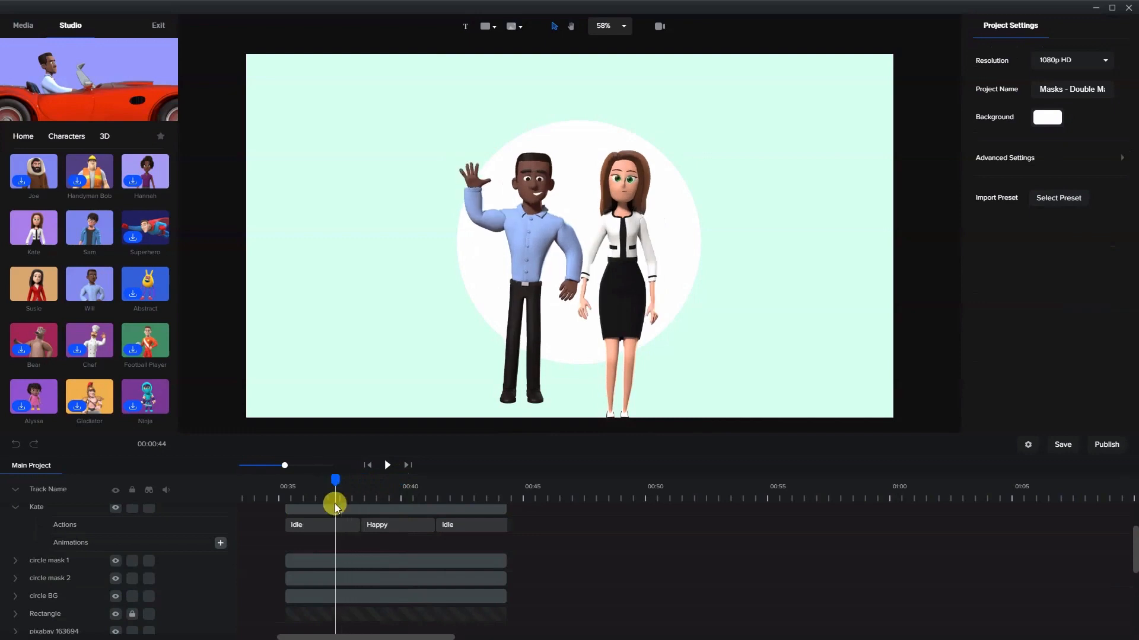
pyautogui.scroll(2, 403, 549)
pyautogui.click(415, 566)
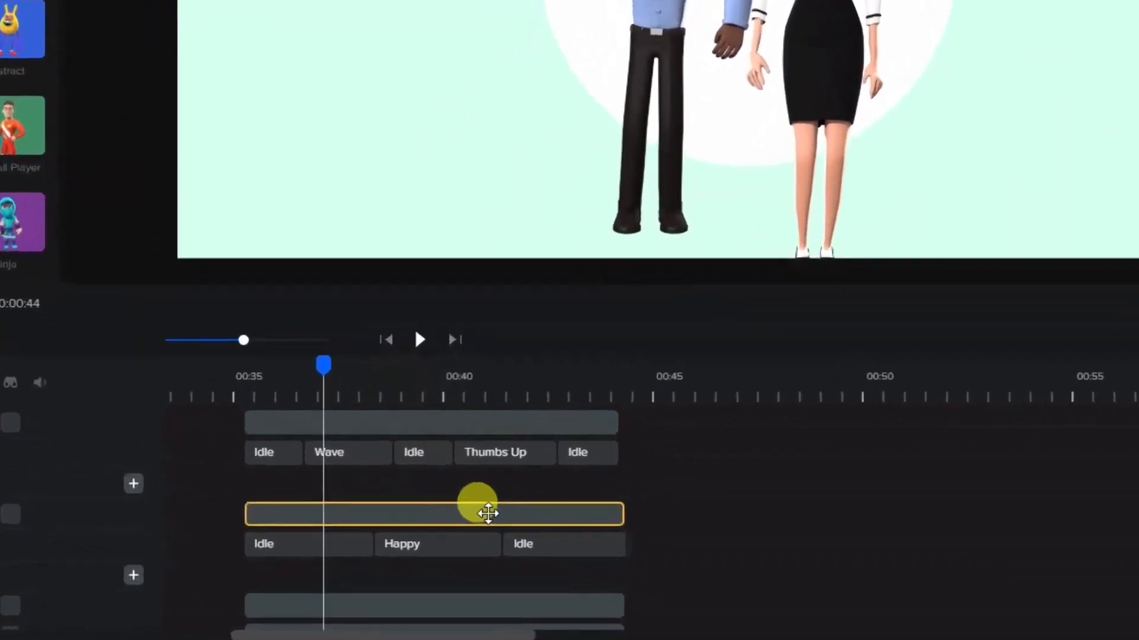
pyautogui.click(500, 503)
pyautogui.rightClick(496, 500)
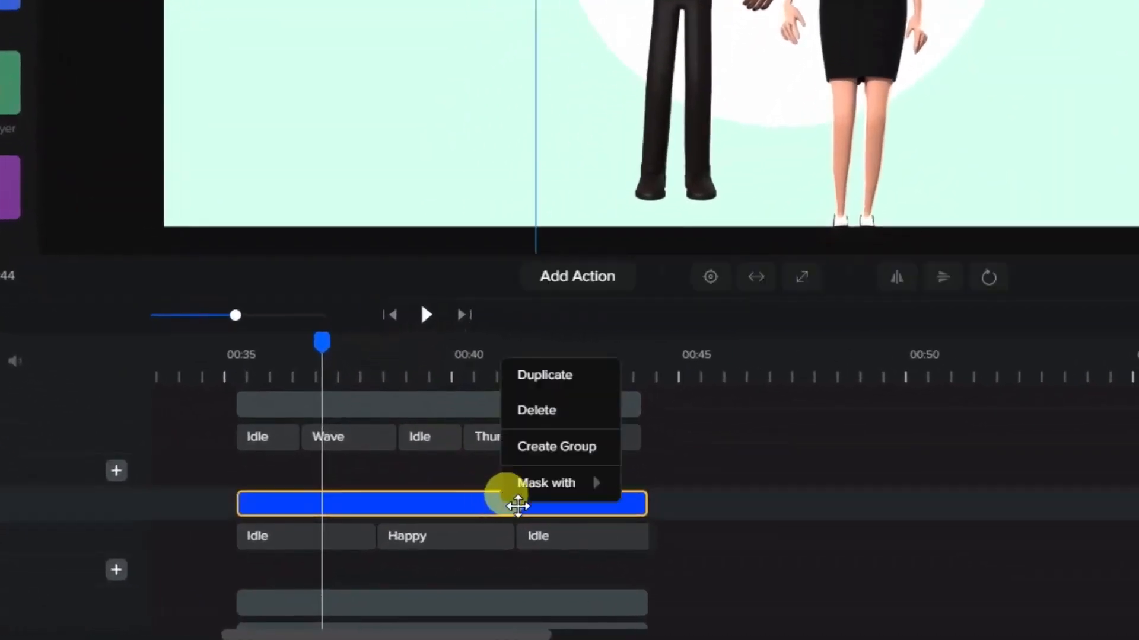
pyautogui.moveTo(566, 500)
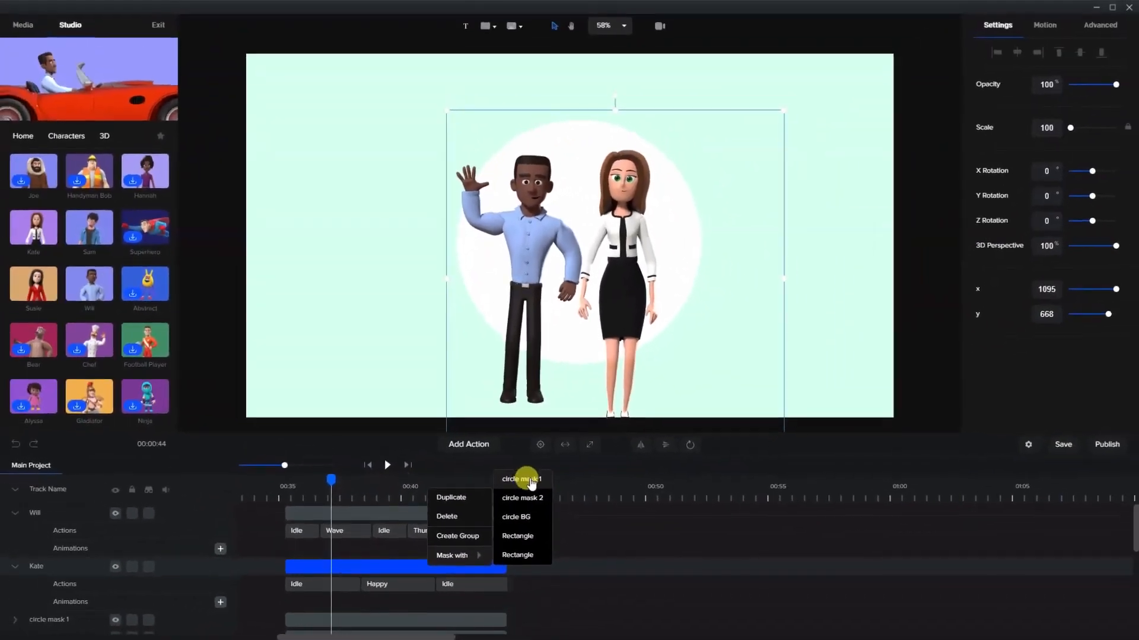
pyautogui.click(522, 479)
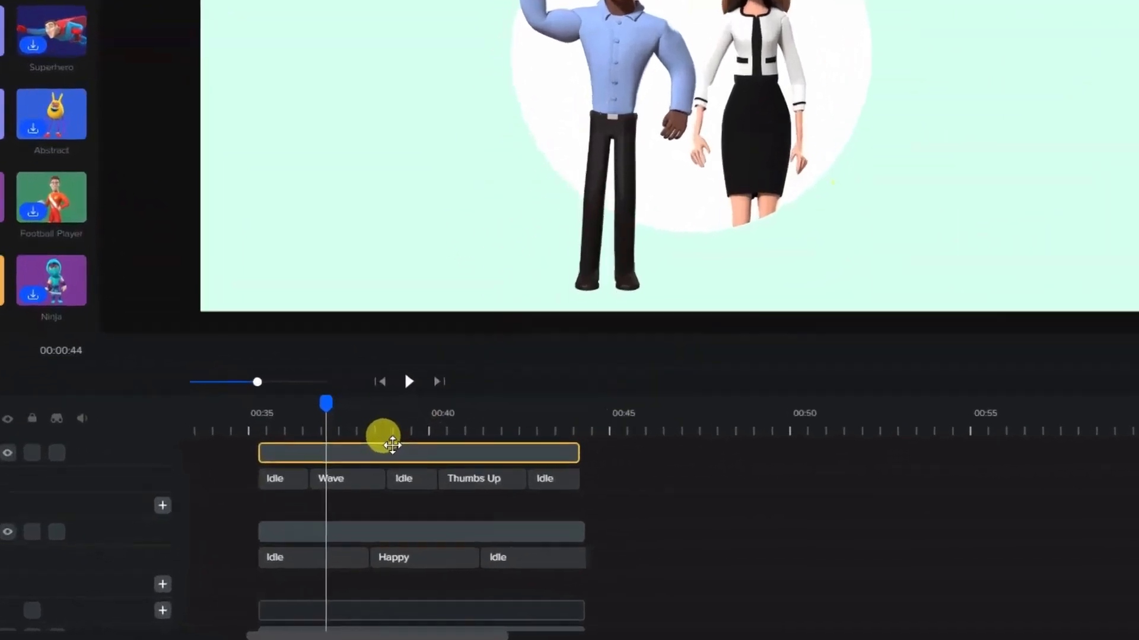
# Mask the Will character with circle mask 2
pyautogui.click(375, 513)
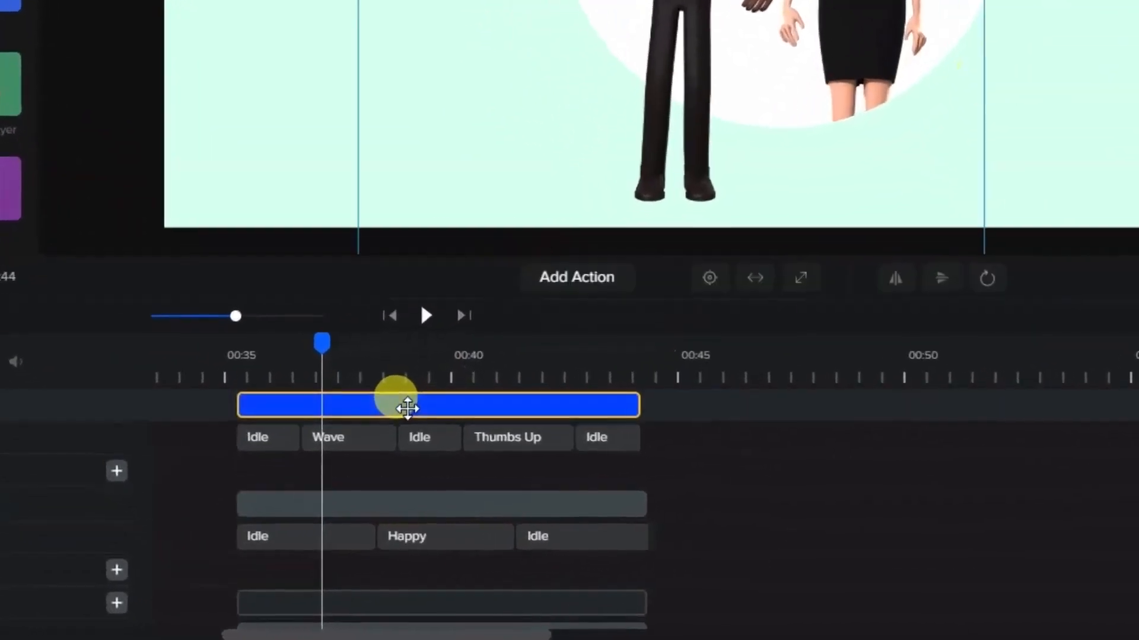
pyautogui.rightClick(404, 405)
pyautogui.moveTo(445, 529)
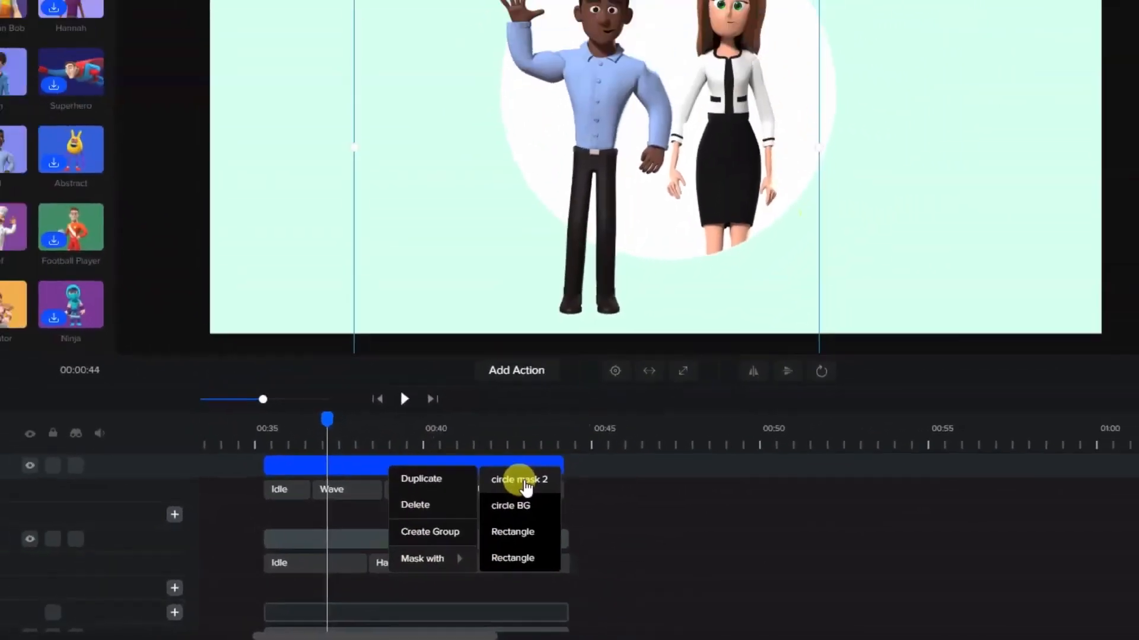
pyautogui.click(579, 425)
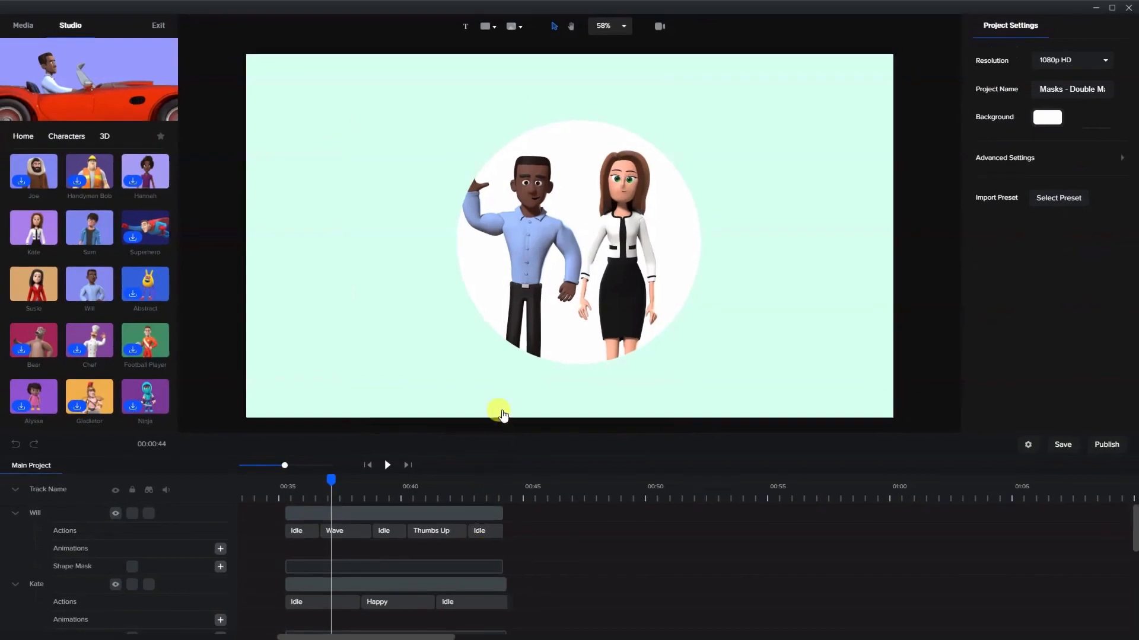
# Nudge the circle BG shape left, away from behind the characters, to x 337
pyautogui.scroll(-3, 418, 558)
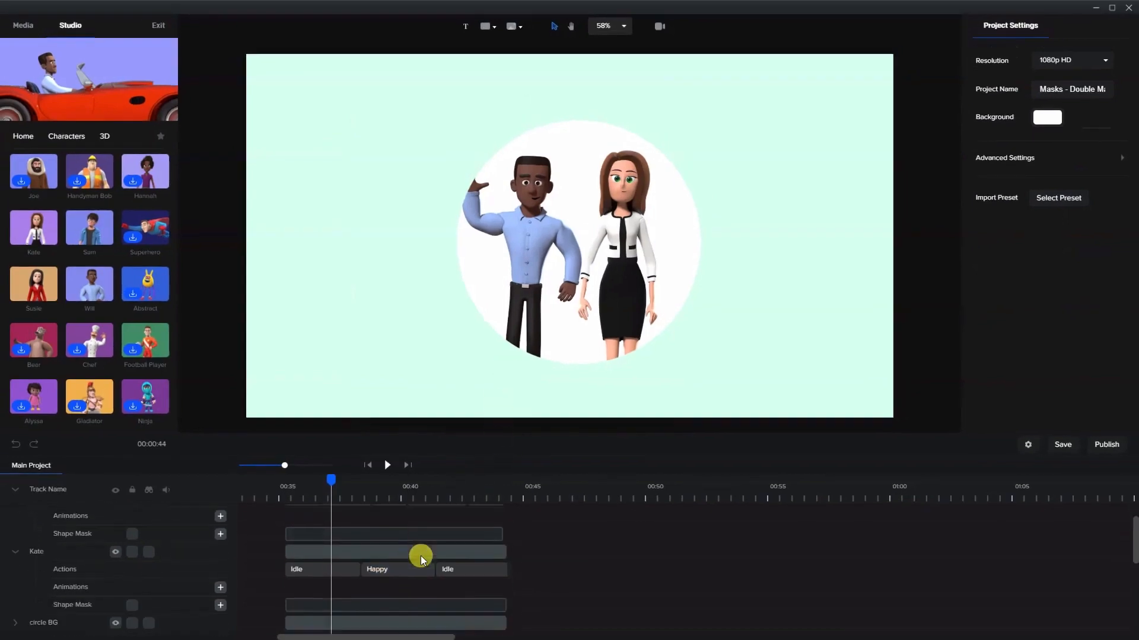
pyautogui.click(412, 577)
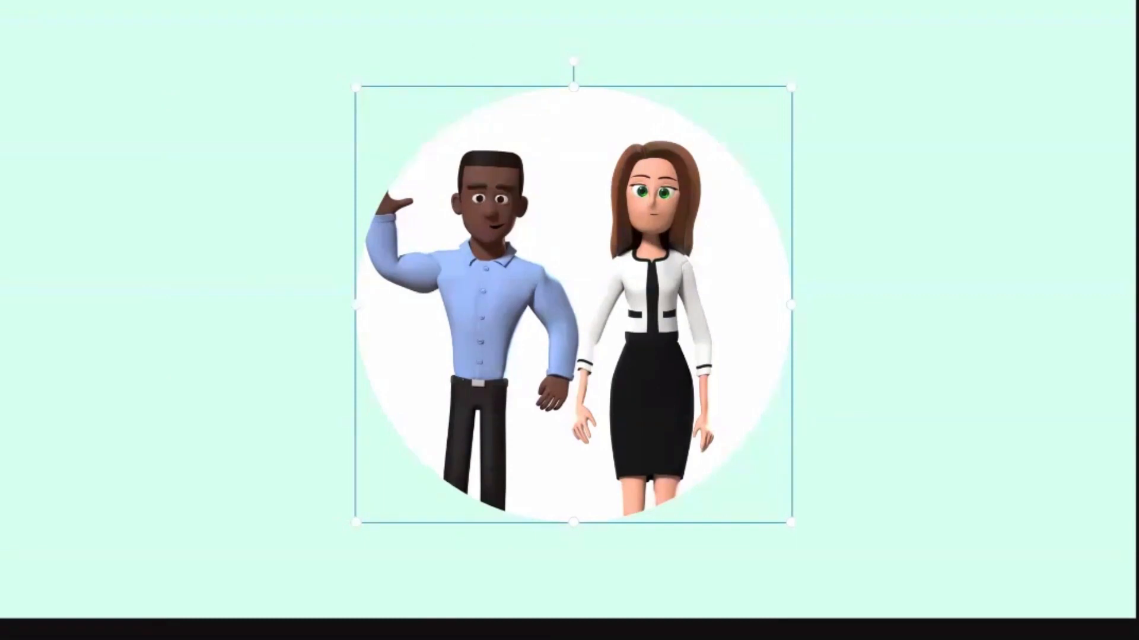
pyautogui.press('Left')
pyautogui.press('Left')
pyautogui.press('Left')
pyautogui.press('Left')
pyautogui.press('Left')
pyautogui.press('Left')
pyautogui.press('Left')
pyautogui.press('Left')
pyautogui.press('Left')
pyautogui.press('Left')
pyautogui.press('Left')
pyautogui.press('Left')
pyautogui.press('Left')
pyautogui.press('Left')
pyautogui.press('Left')
pyautogui.press('Left')
pyautogui.press('Left')
pyautogui.press('Left')
pyautogui.press('Left')
pyautogui.press('Left')
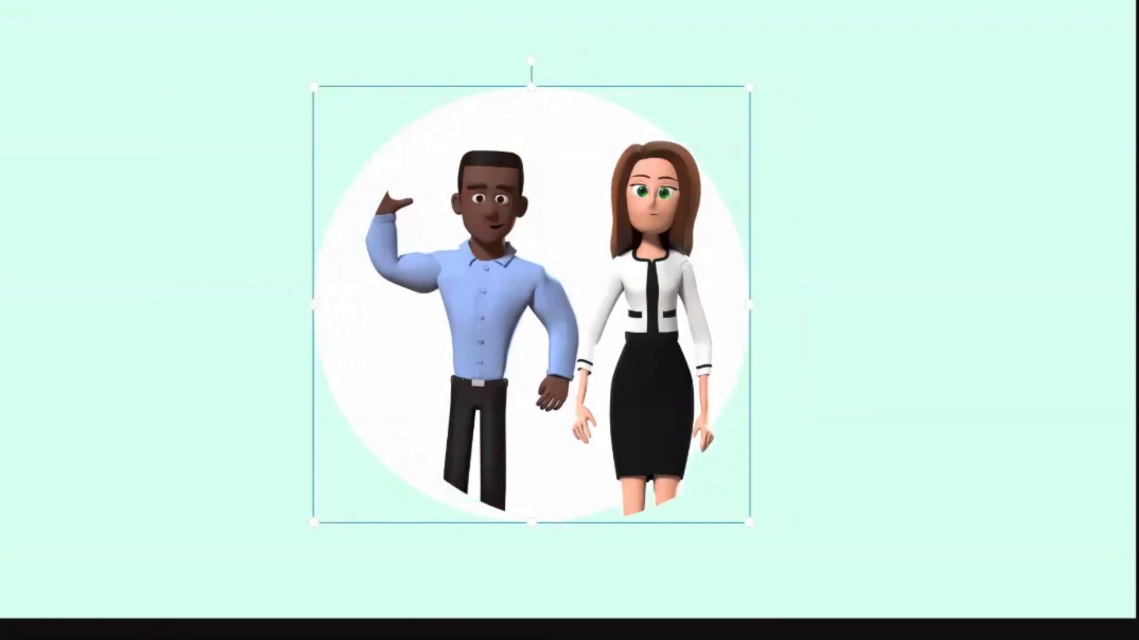
pyautogui.press('Left')
pyautogui.press('Left')
pyautogui.press('Left')
pyautogui.press('Left')
pyautogui.press('Left')
pyautogui.press('Left')
pyautogui.press('Left')
pyautogui.press('Left')
pyautogui.press('Left')
pyautogui.press('Left')
pyautogui.press('Left')
pyautogui.press('Left')
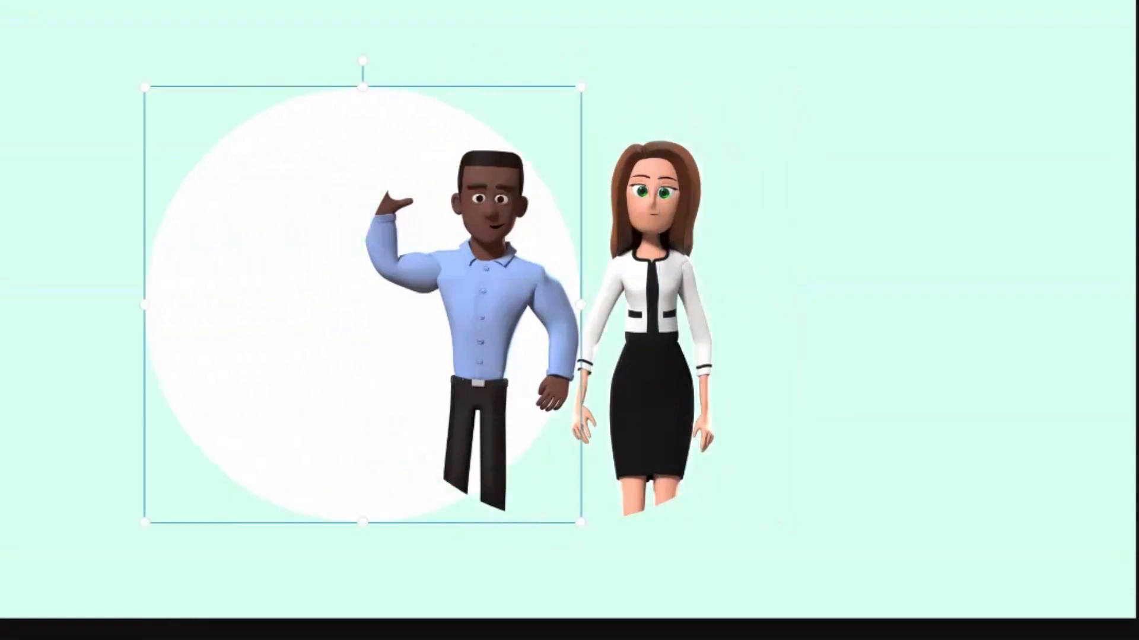
pyautogui.press('Left')
pyautogui.press('Left')
pyautogui.press('Left')
pyautogui.press('Left')
pyautogui.press('Left')
pyautogui.press('Left')
pyautogui.press('Left')
pyautogui.press('Left')
pyautogui.press('Left')
pyautogui.press('Left')
pyautogui.press('Left')
pyautogui.press('Left')
pyautogui.press('Left')
pyautogui.press('Left')
pyautogui.press('Left')
pyautogui.press('Left')
pyautogui.press('Left')
pyautogui.press('Left')
pyautogui.press('Left')
pyautogui.press('Left')
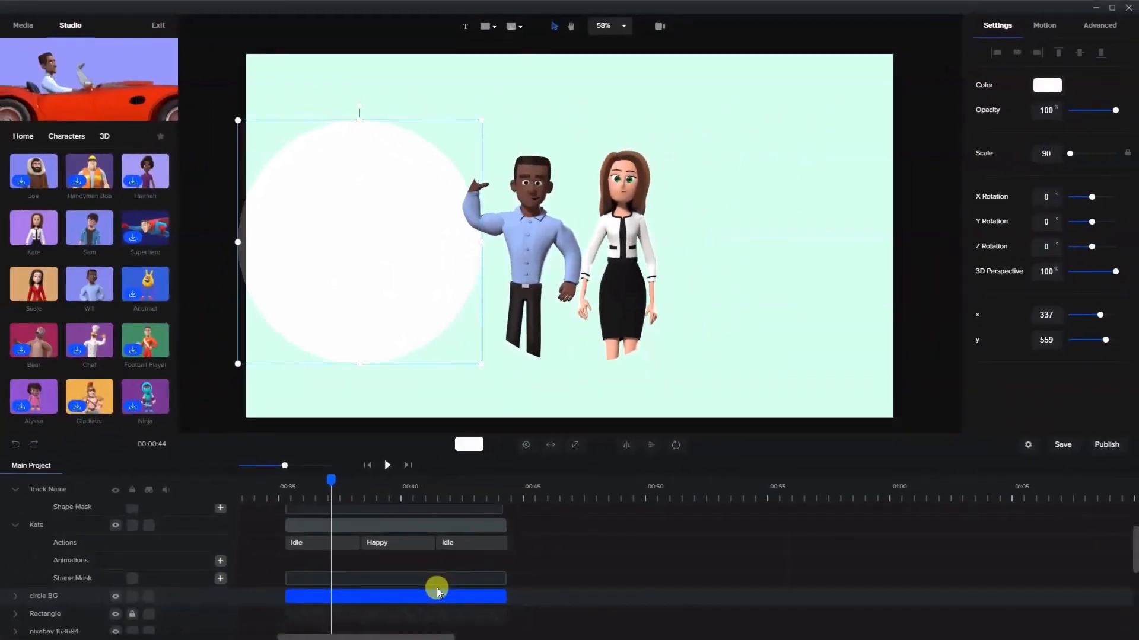
# Nudge the circle BG shape right, back behind the masked characters, to x 987
pyautogui.press('Right')
pyautogui.press('Right')
pyautogui.press('Right')
pyautogui.press('Right')
pyautogui.press('Right')
pyautogui.press('Right')
pyautogui.press('Right')
pyautogui.press('Right')
pyautogui.press('Right')
pyautogui.press('Right')
pyautogui.press('Right')
pyautogui.press('Right')
pyautogui.press('Right')
pyautogui.press('Right')
pyautogui.press('Right')
pyautogui.press('Right')
pyautogui.press('Right')
pyautogui.press('Right')
pyautogui.press('Right')
pyautogui.press('Right')
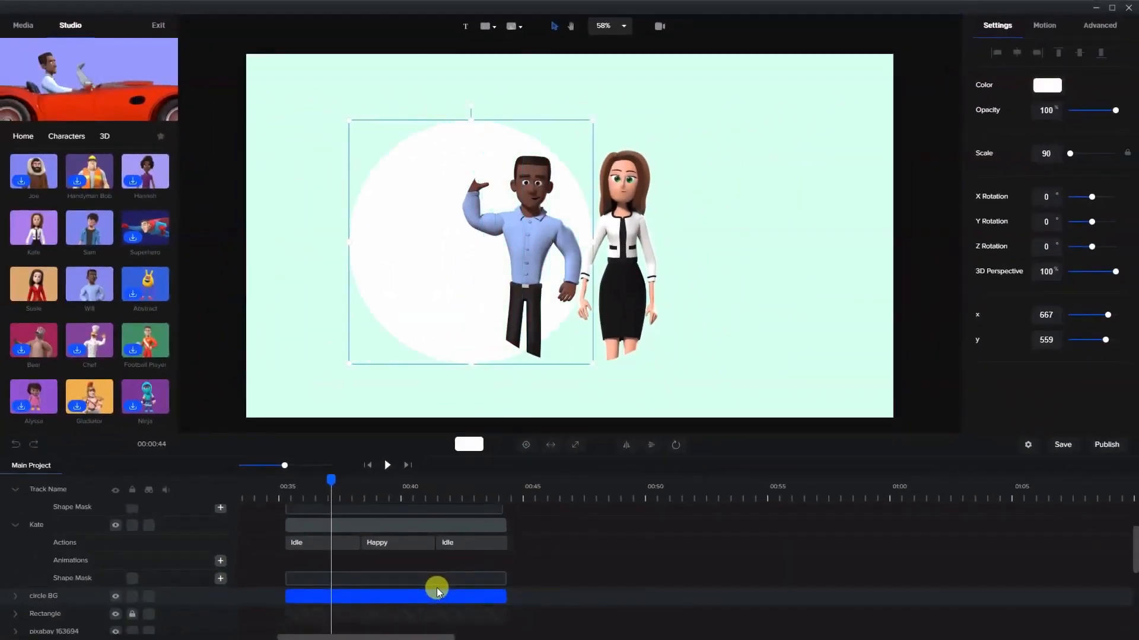
pyautogui.press('Right')
pyautogui.press('Right')
pyautogui.press('Right')
pyautogui.press('Right')
pyautogui.press('Right')
pyautogui.press('Right')
pyautogui.press('Right')
pyautogui.press('Right')
pyautogui.press('Right')
pyautogui.press('Right')
pyautogui.press('Right')
pyautogui.press('Right')
pyautogui.press('Right')
pyautogui.press('Right')
pyautogui.press('Right')
pyautogui.press('Right')
pyautogui.press('Right')
pyautogui.press('Right')
pyautogui.press('Right')
pyautogui.press('Right')
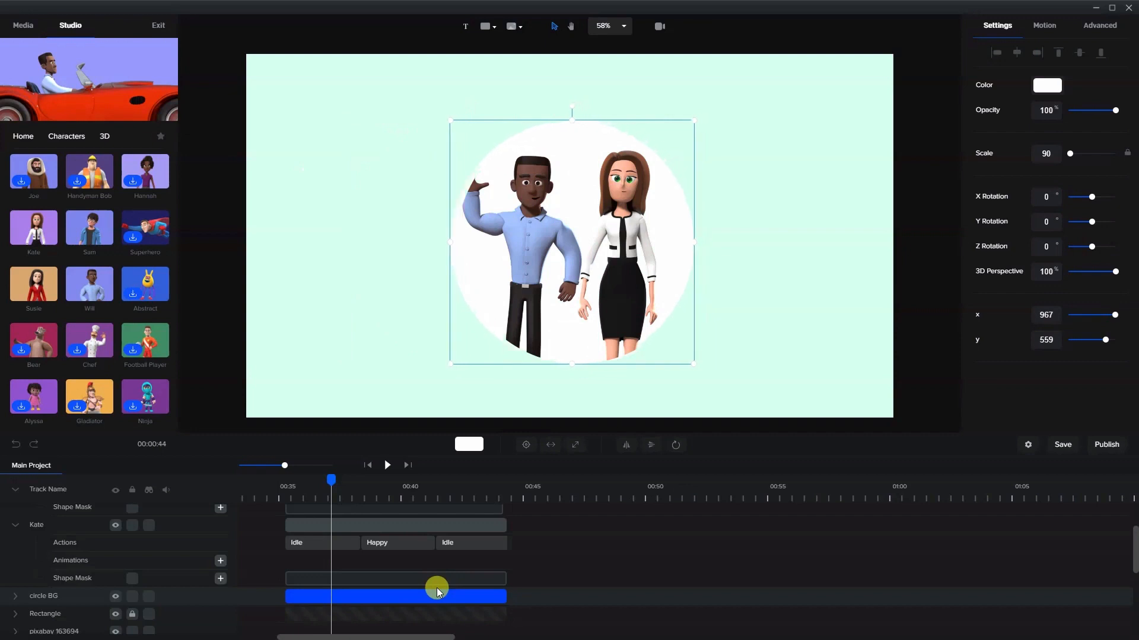
pyautogui.press('Right')
pyautogui.press('Right')
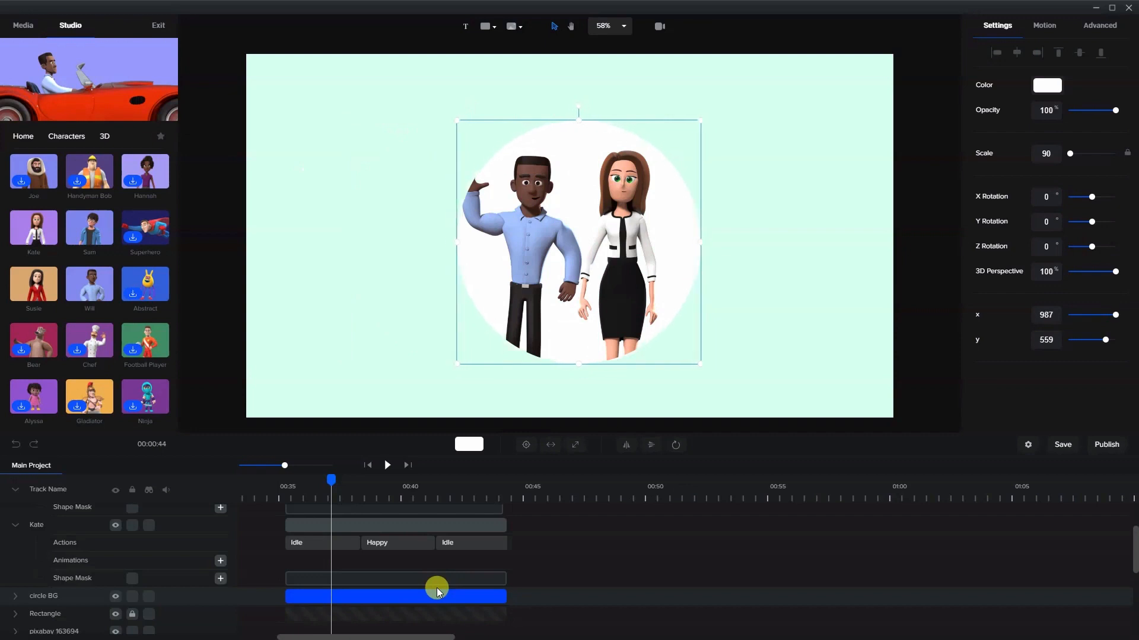
# Play the scene from about 00:37 to near the clips' end to check both masked characters inside the circle
pyautogui.click(385, 466)
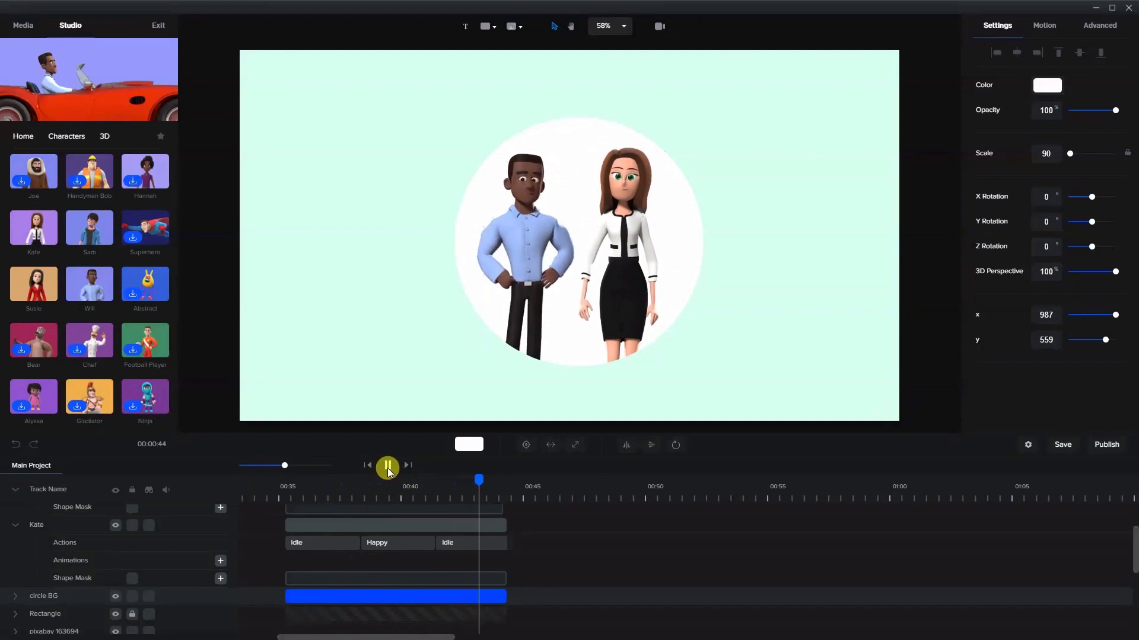
pyautogui.click(387, 467)
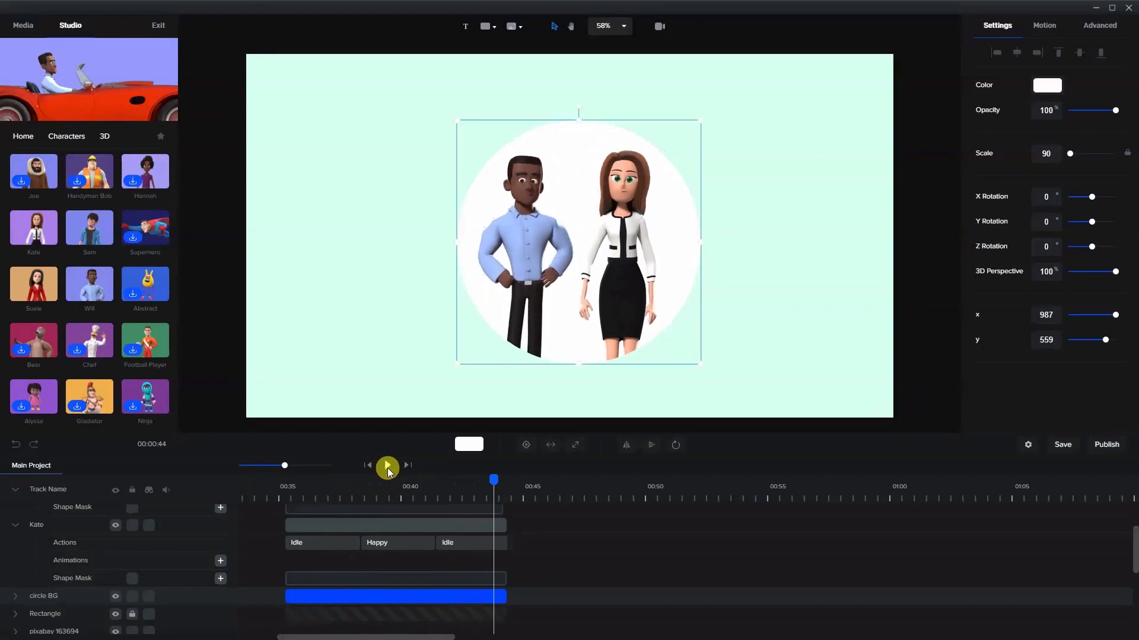